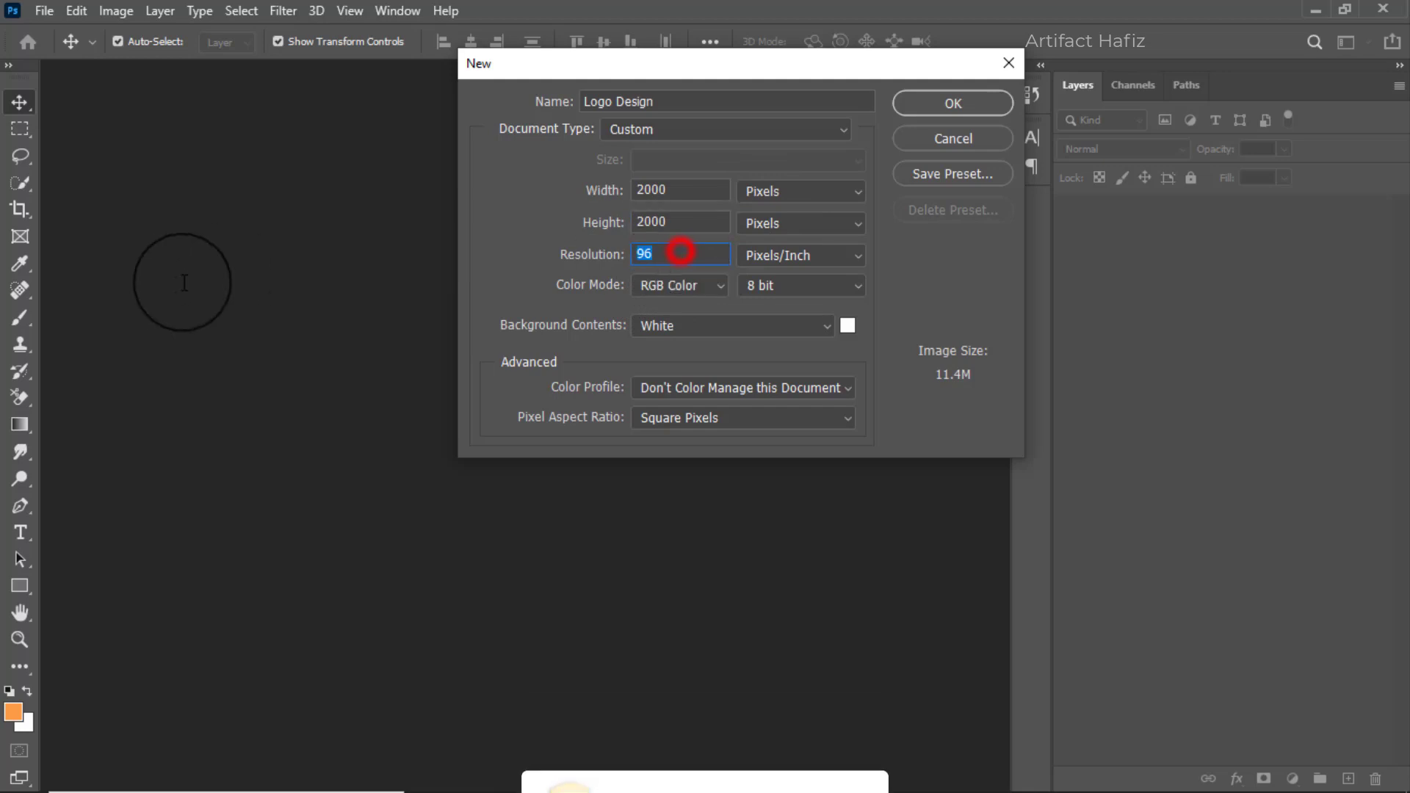
# Set the new Logo Design document's resolution to 300 pixels/inch and create it
pyautogui.write('300')
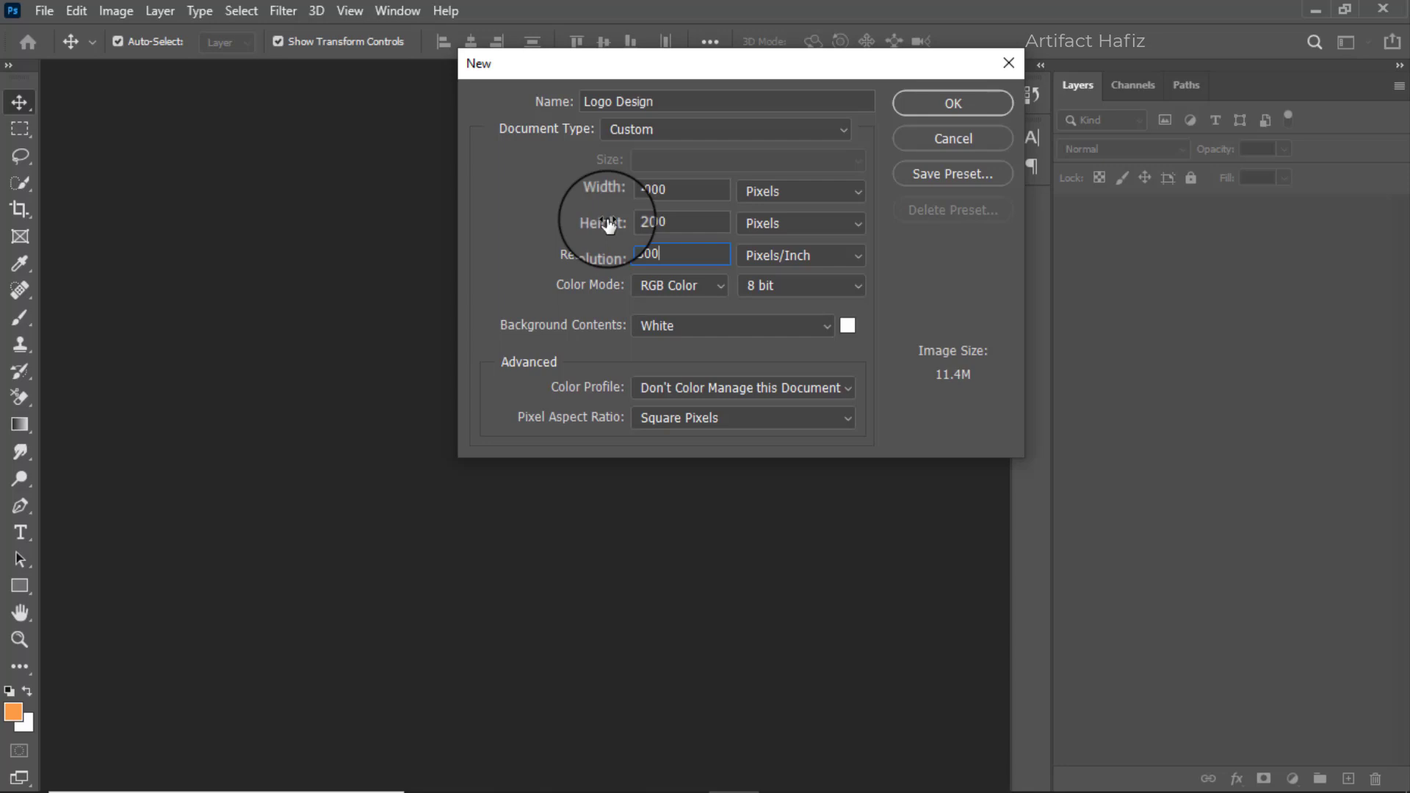
pyautogui.click(962, 104)
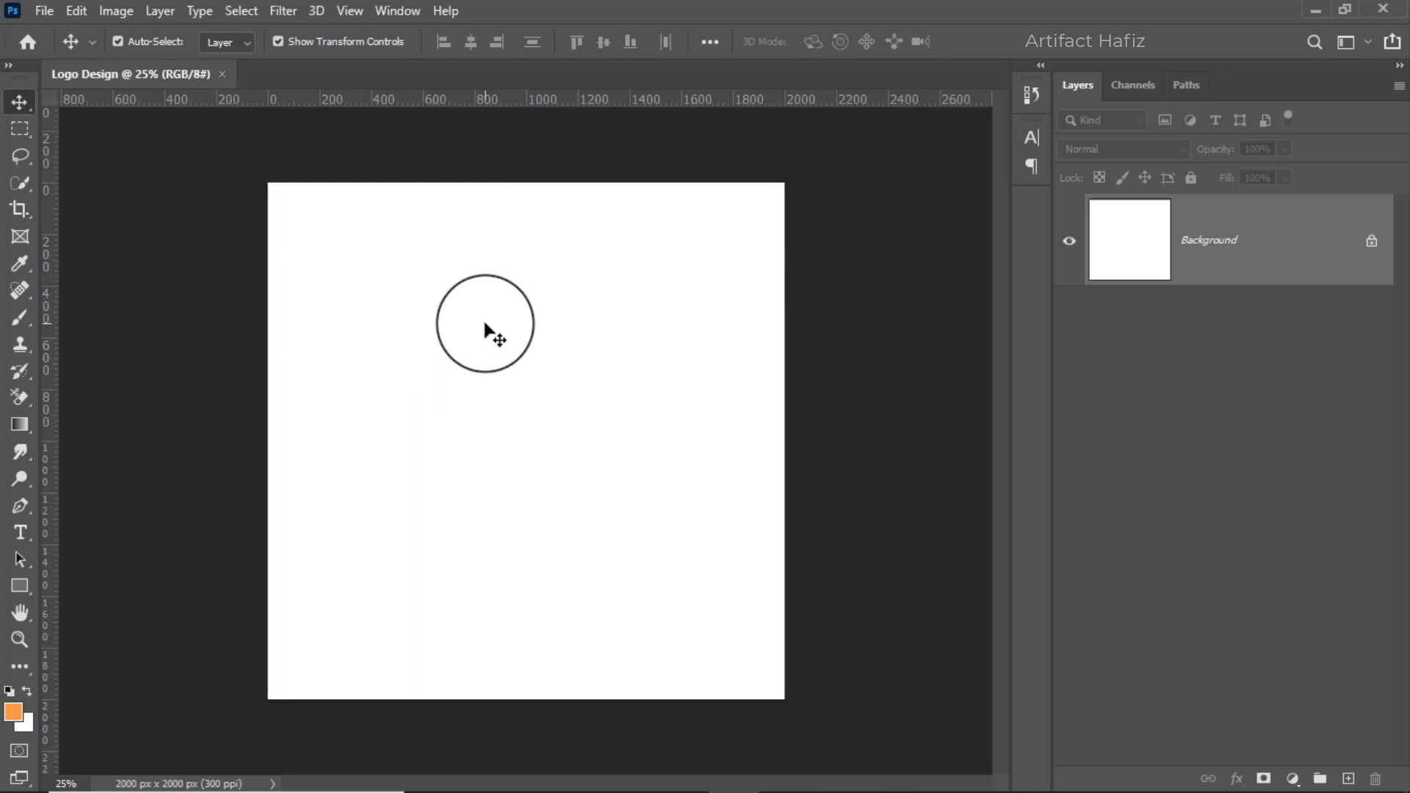
# Add the horizontal text "Talibong" at 18 pt in the upper middle of the canvas
pyautogui.click(22, 534)
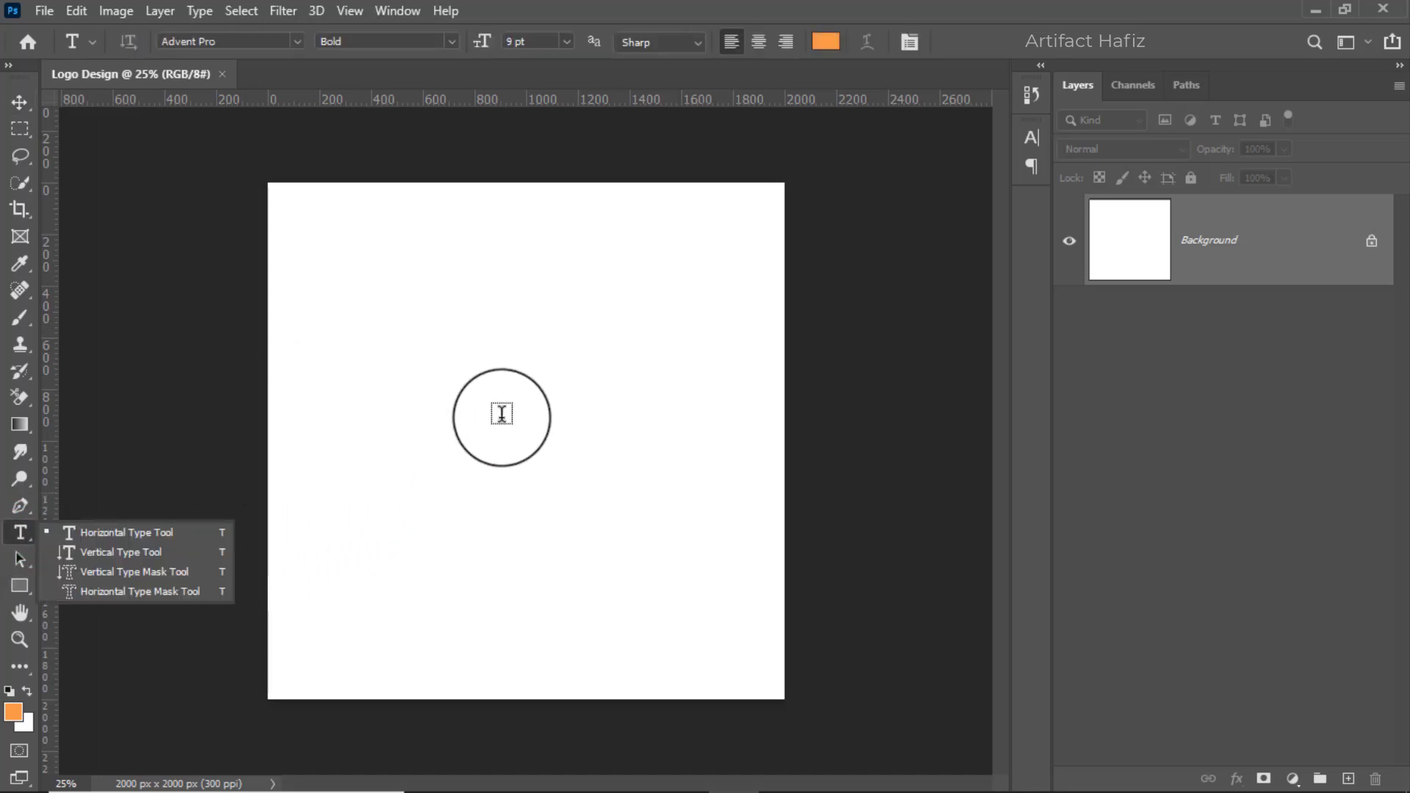
pyautogui.click(455, 381)
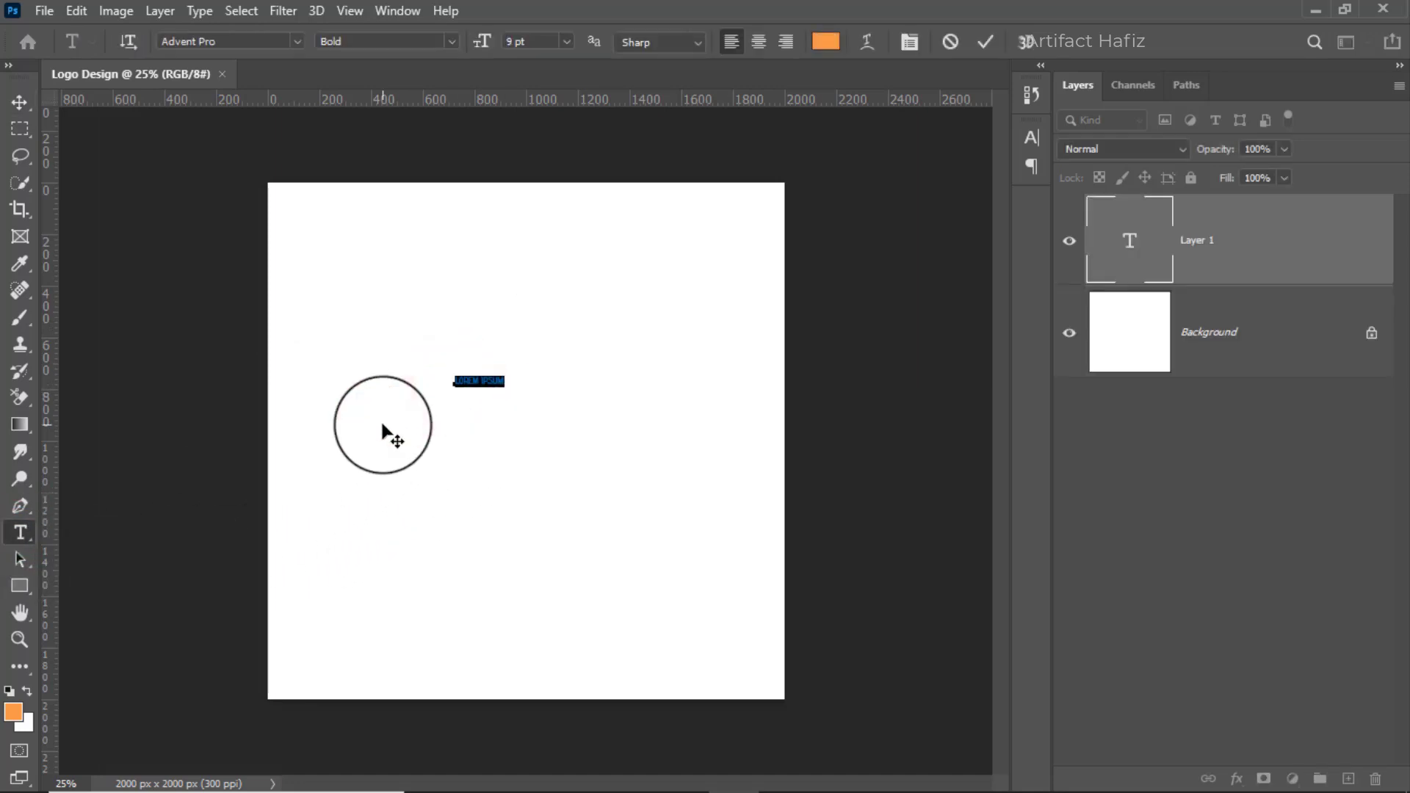
pyautogui.press('BackSpace')
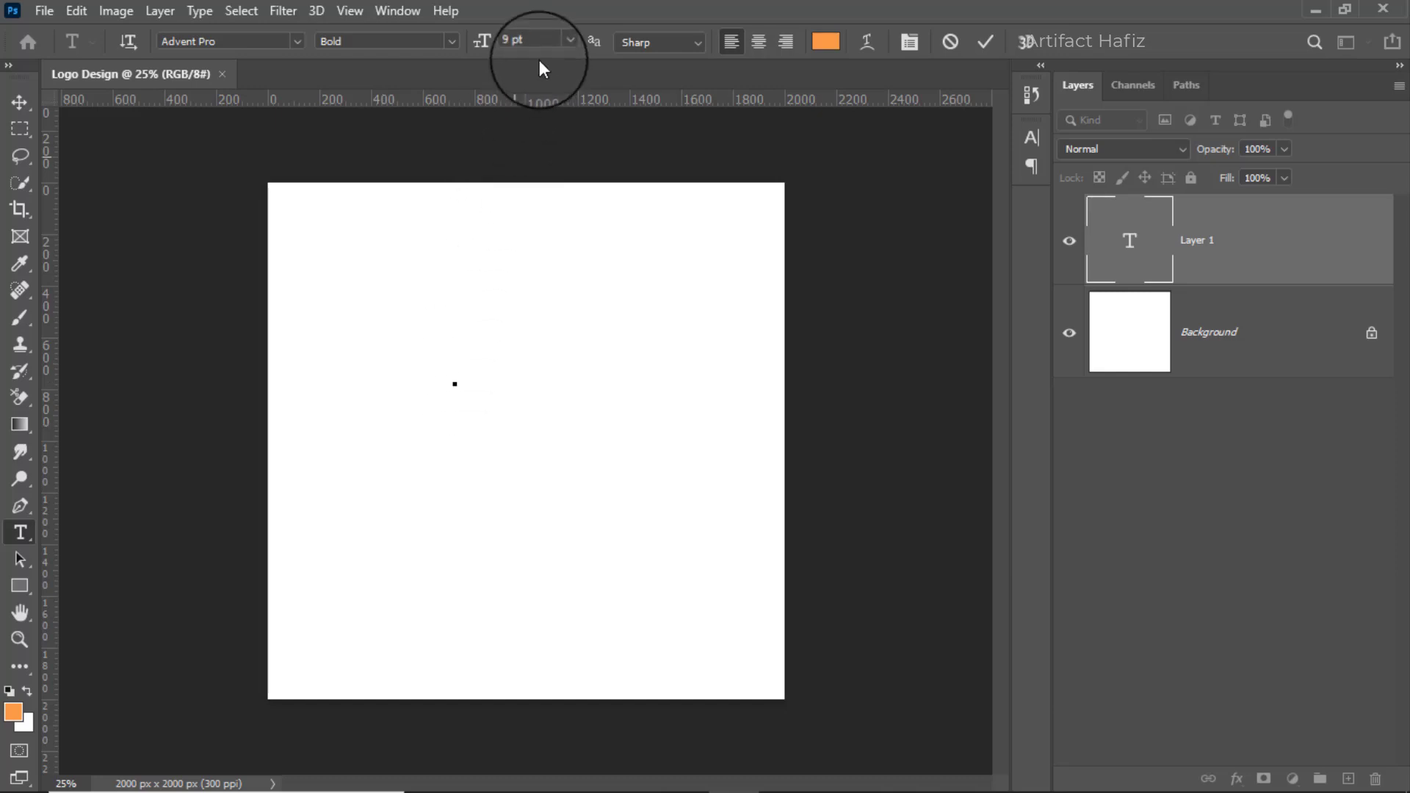
pyautogui.click(566, 41)
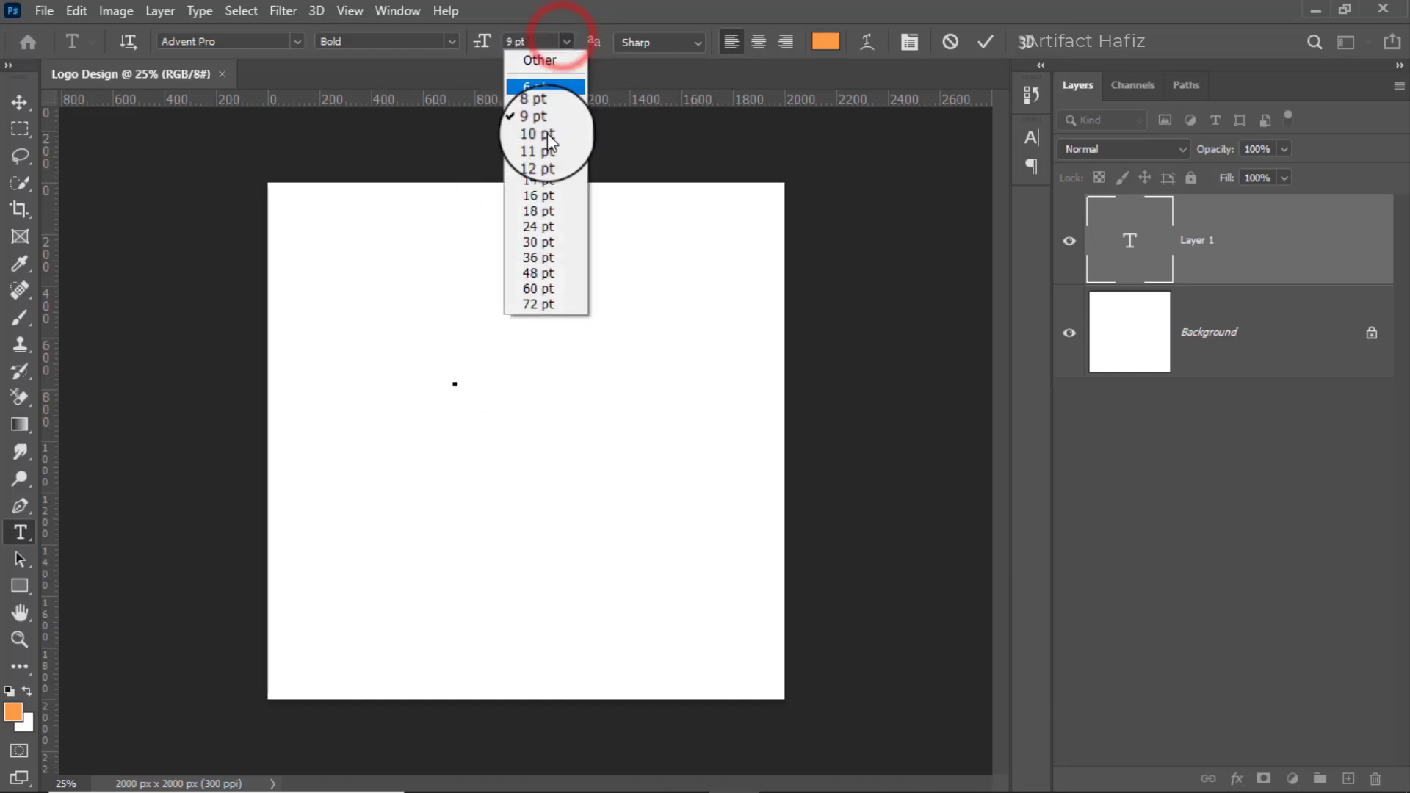
pyautogui.click(539, 212)
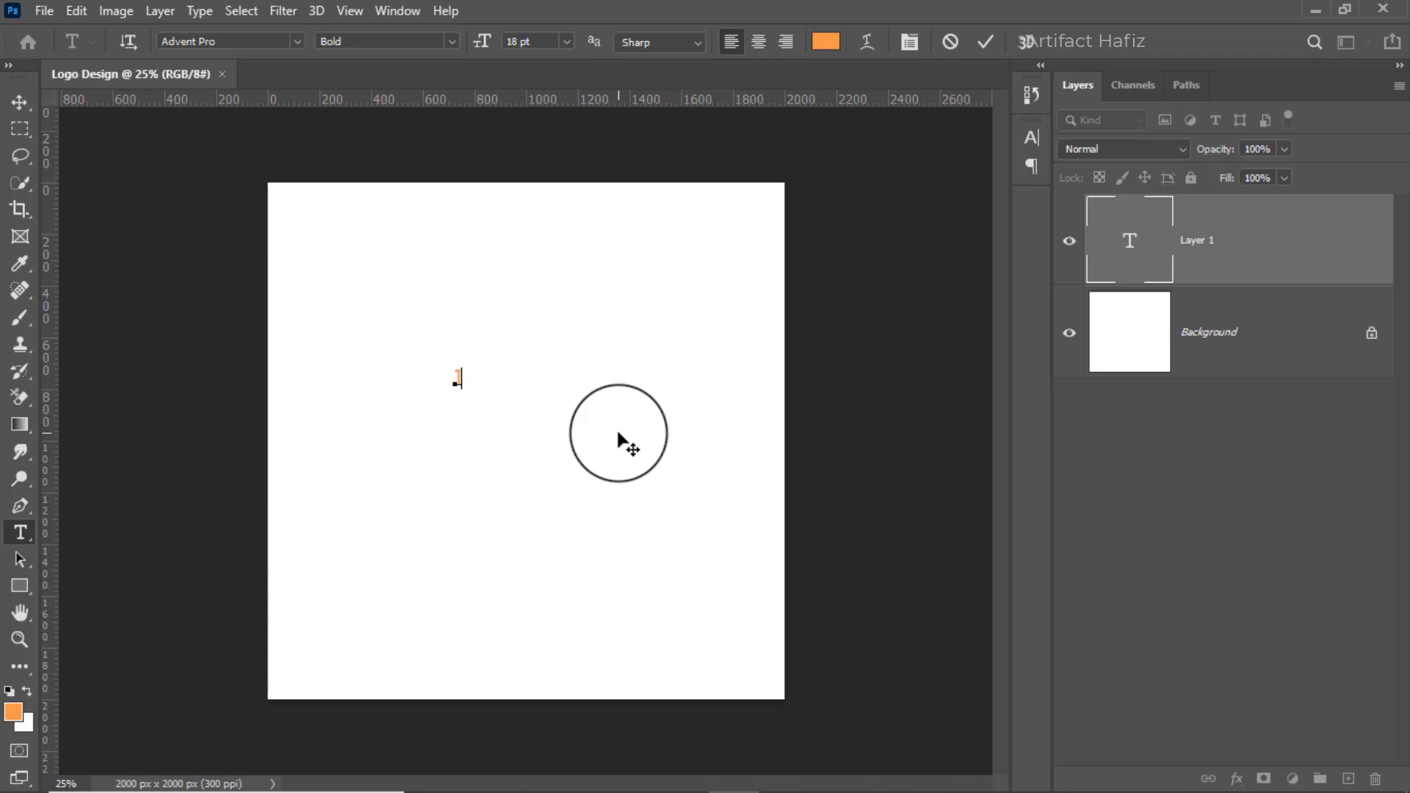
pyautogui.write('TALIBONG')
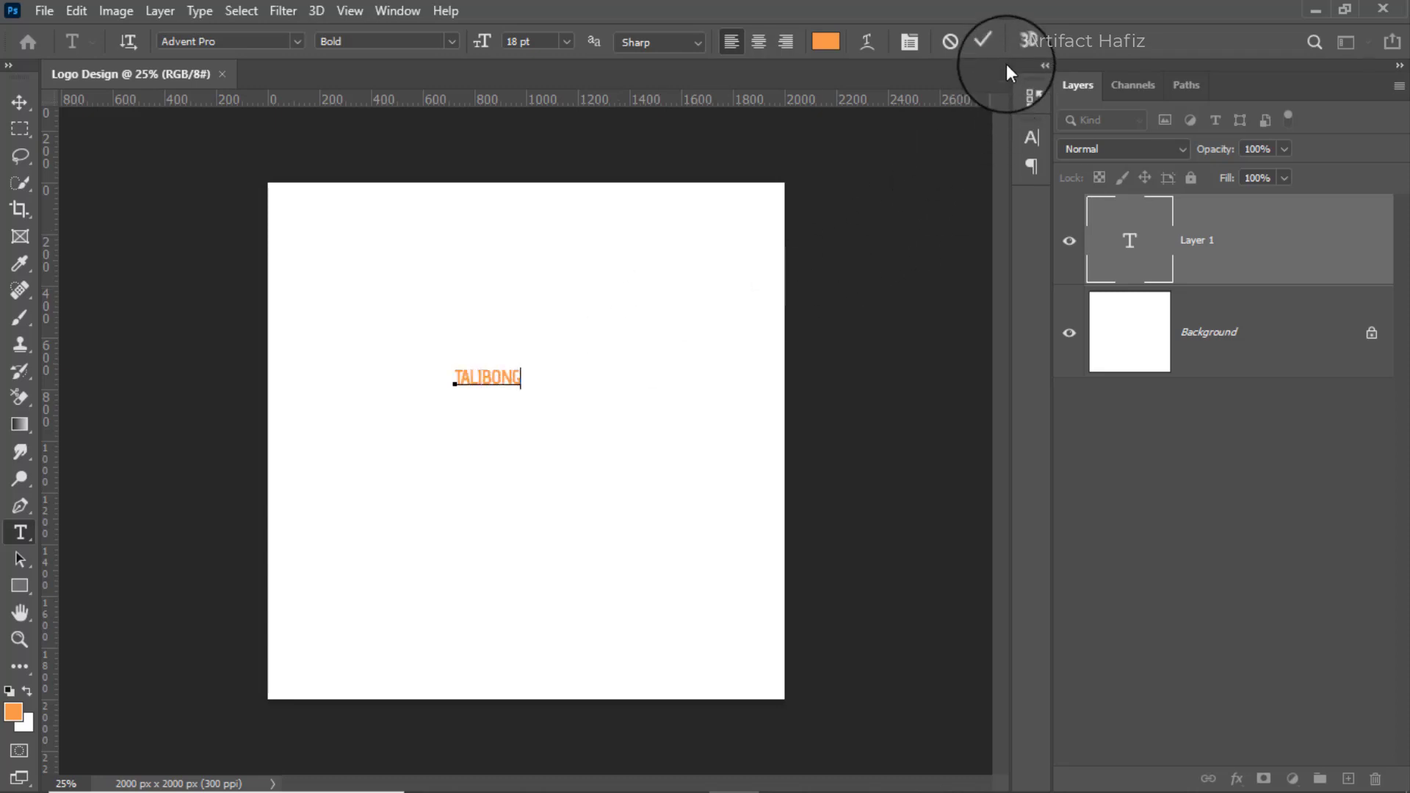
pyautogui.click(985, 40)
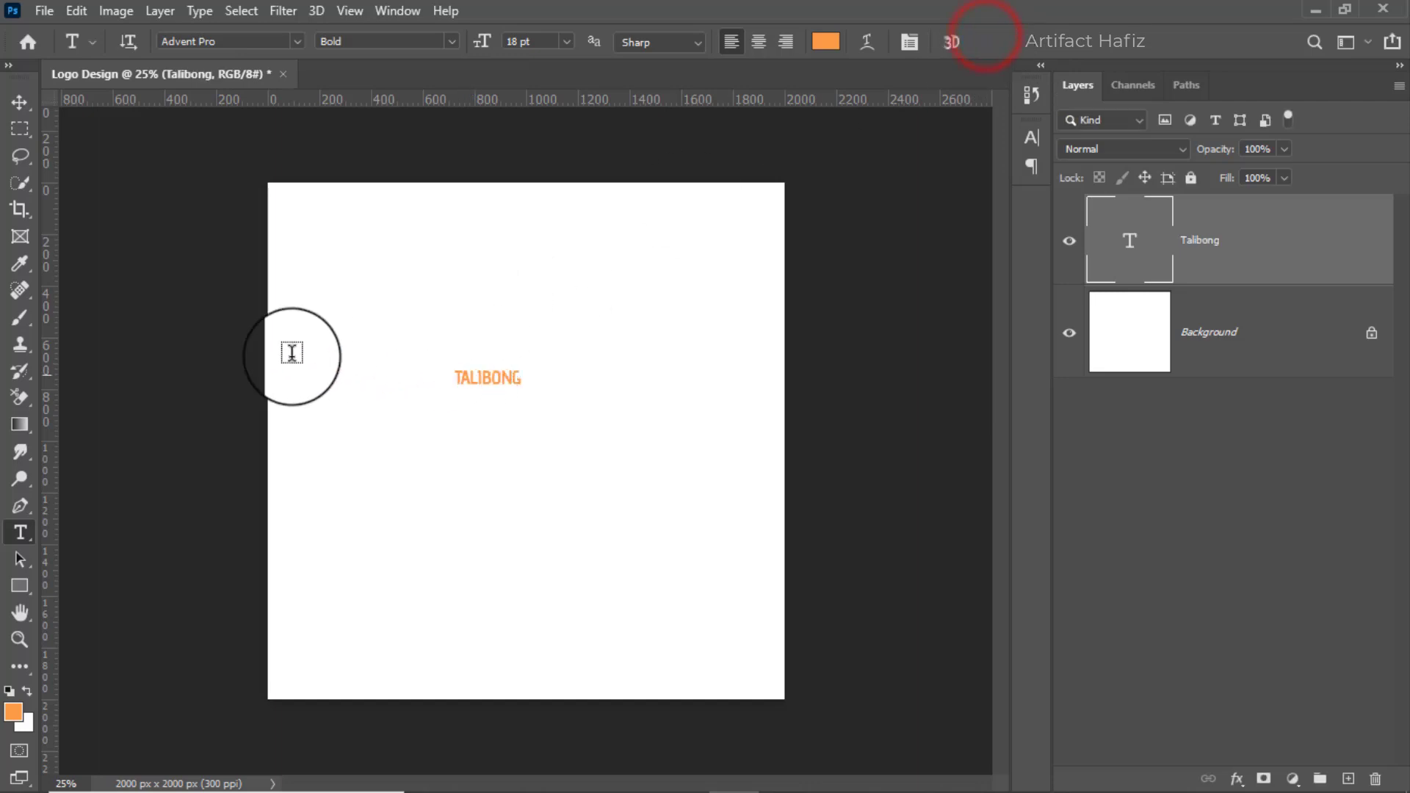
# Scale the Talibong text proportionally to about 370% and move it near the centre of the canvas
pyautogui.click(19, 102)
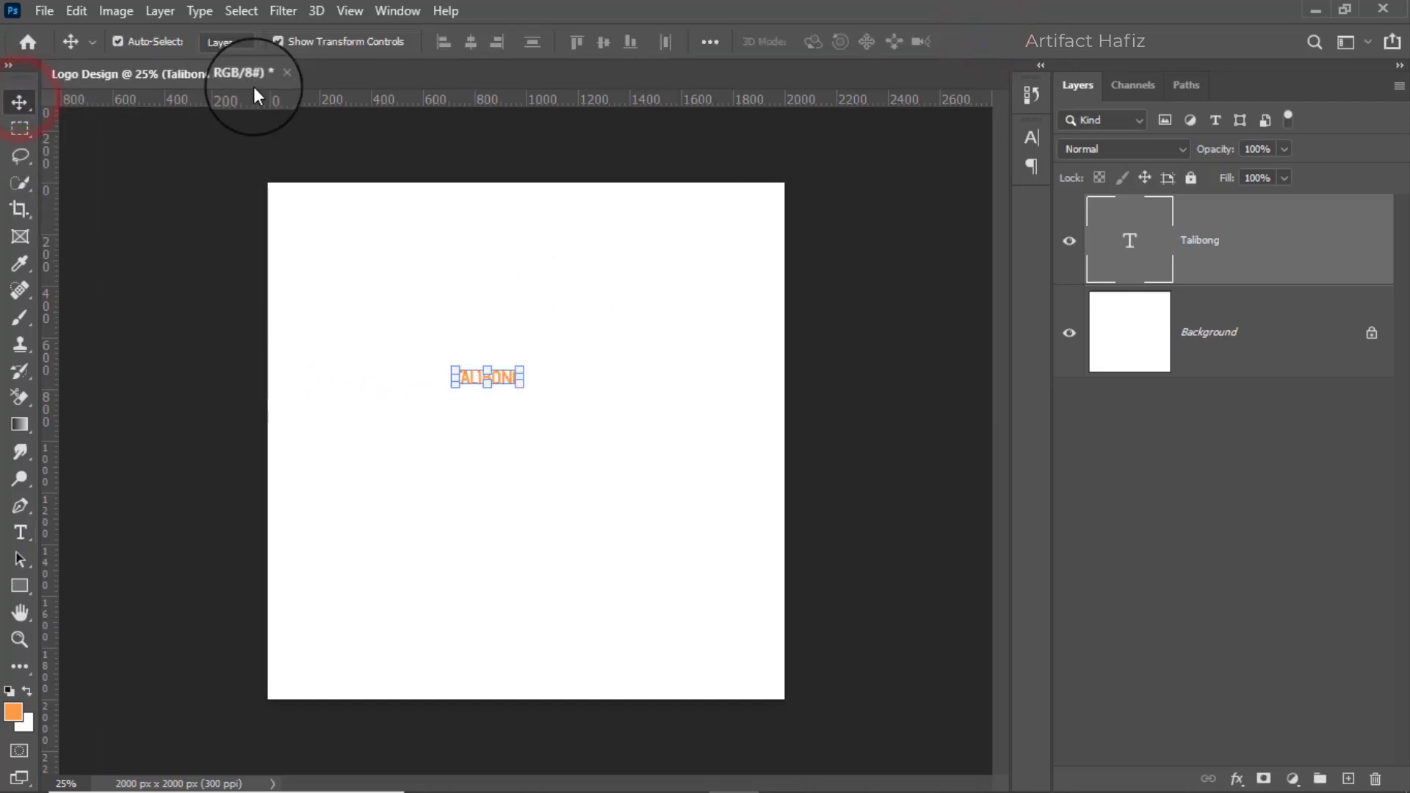
pyautogui.click(277, 42)
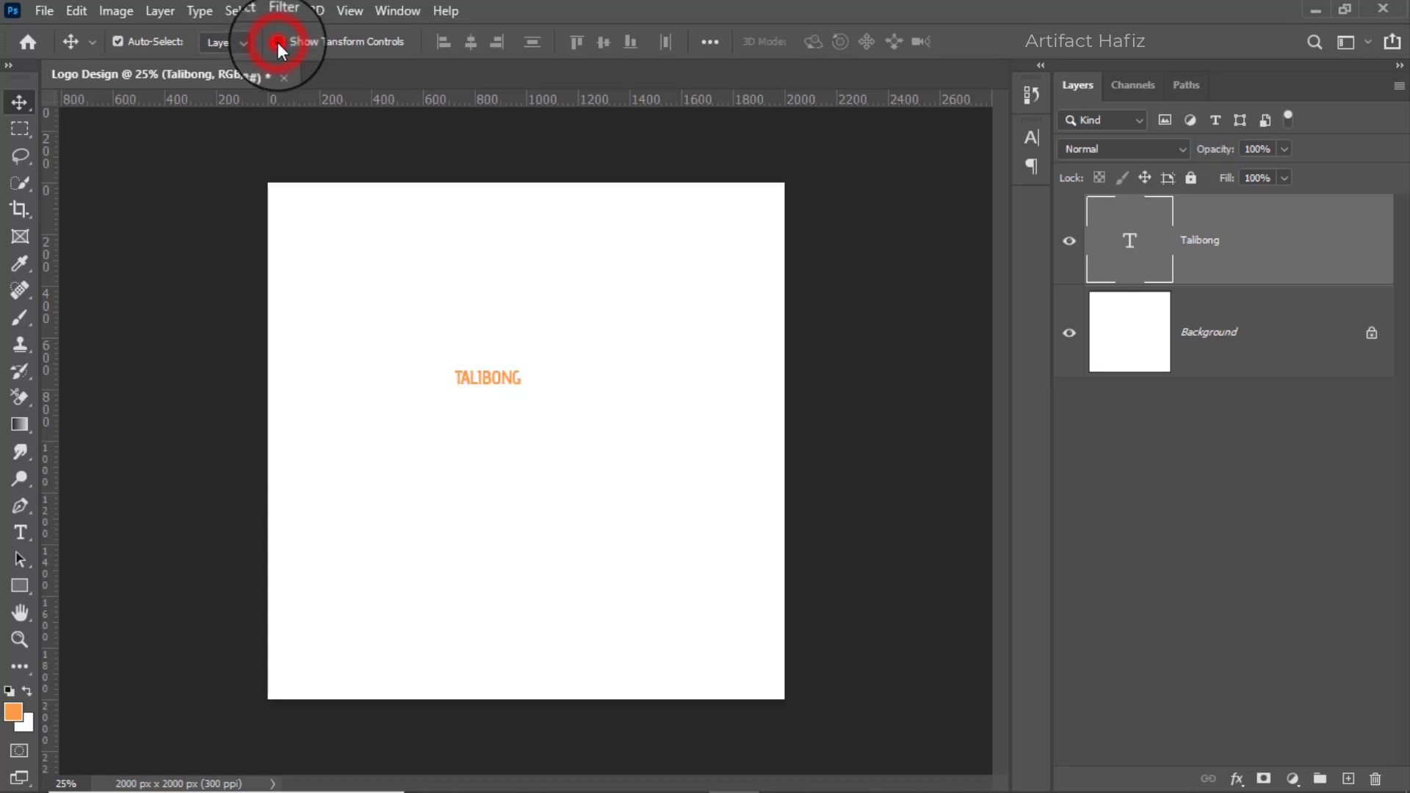
pyautogui.click(278, 42)
pyautogui.moveTo(518, 387); pyautogui.dragTo(690, 515)
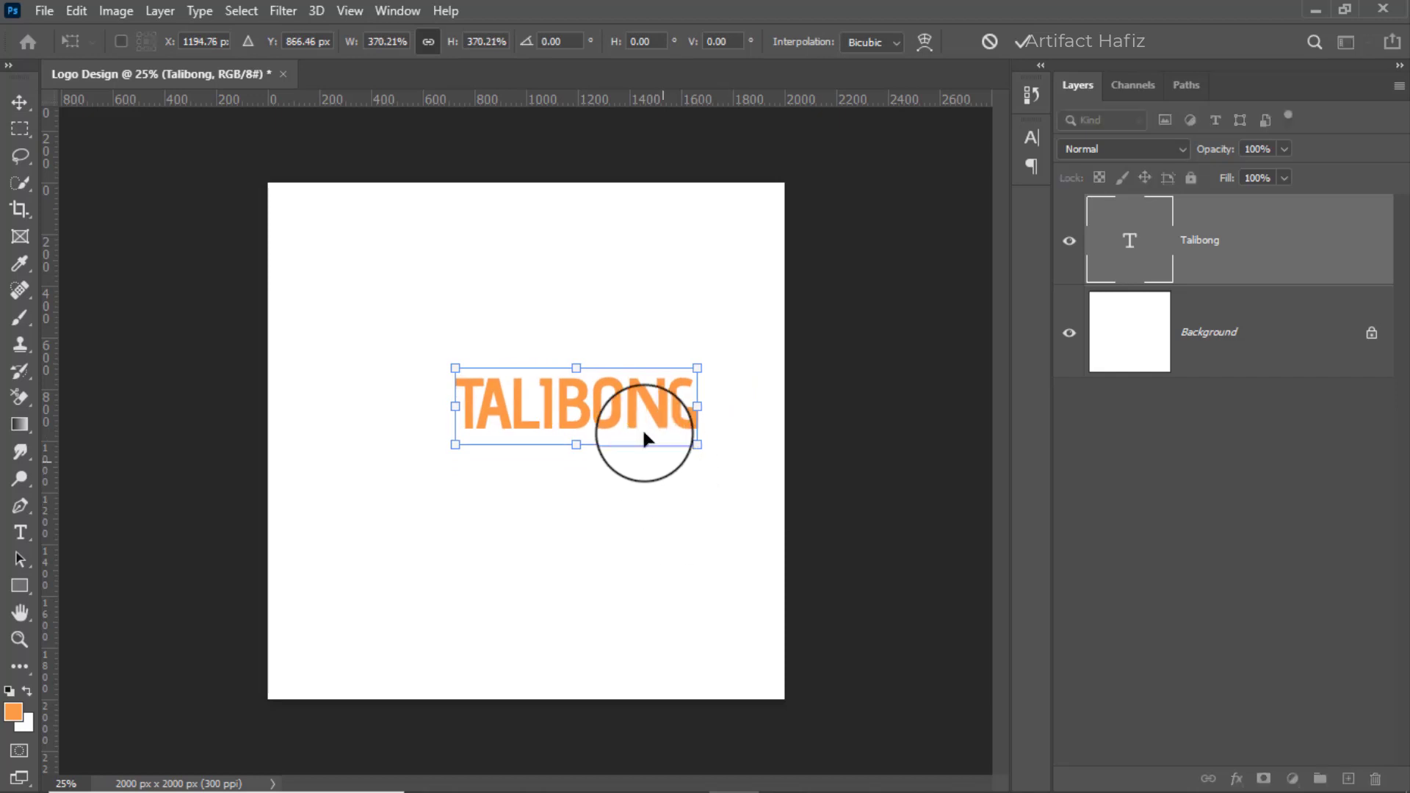
pyautogui.moveTo(630, 404); pyautogui.dragTo(572, 425)
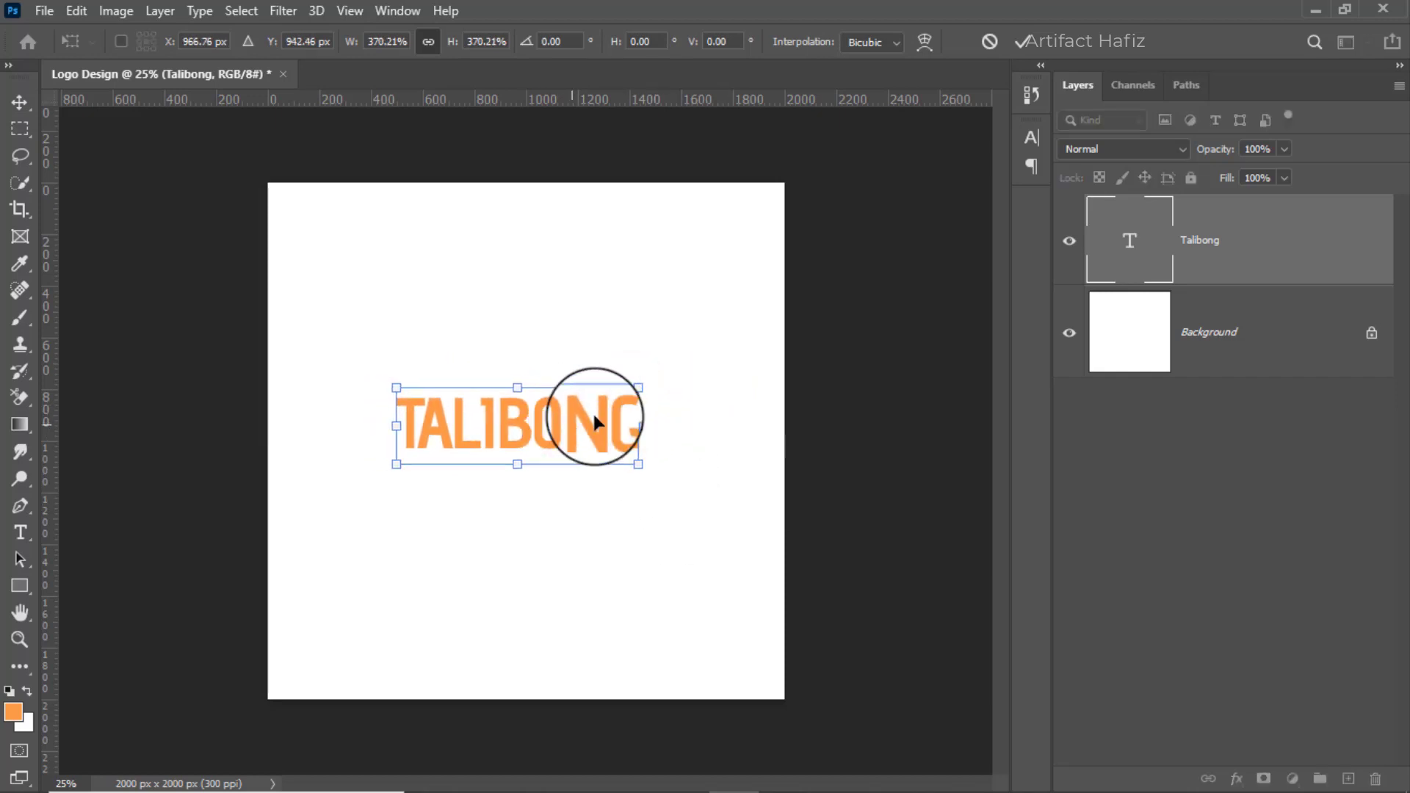
pyautogui.click(1020, 41)
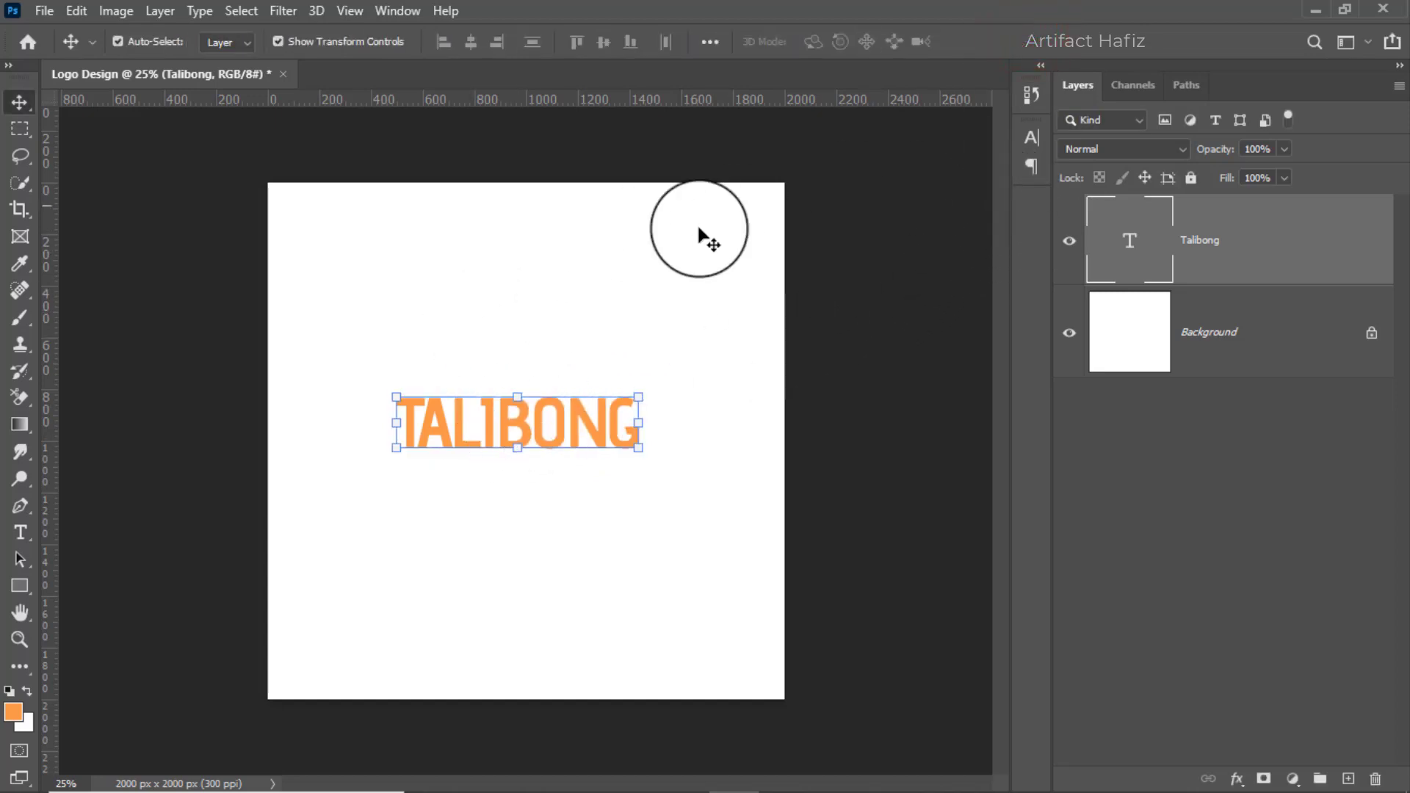
# Turn off All Caps and Standard Ligatures in the Talibong text's character settings
pyautogui.click(396, 11)
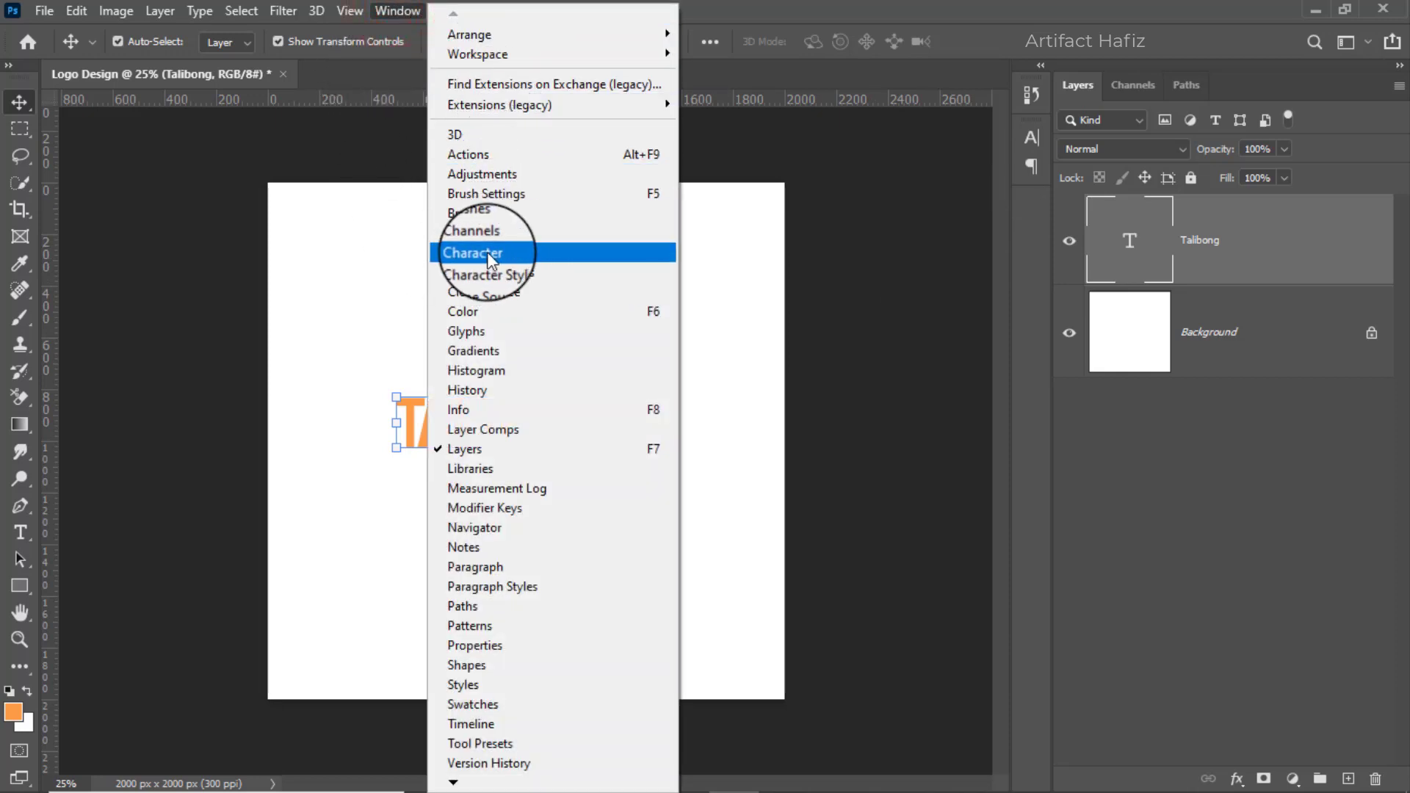
pyautogui.click(512, 256)
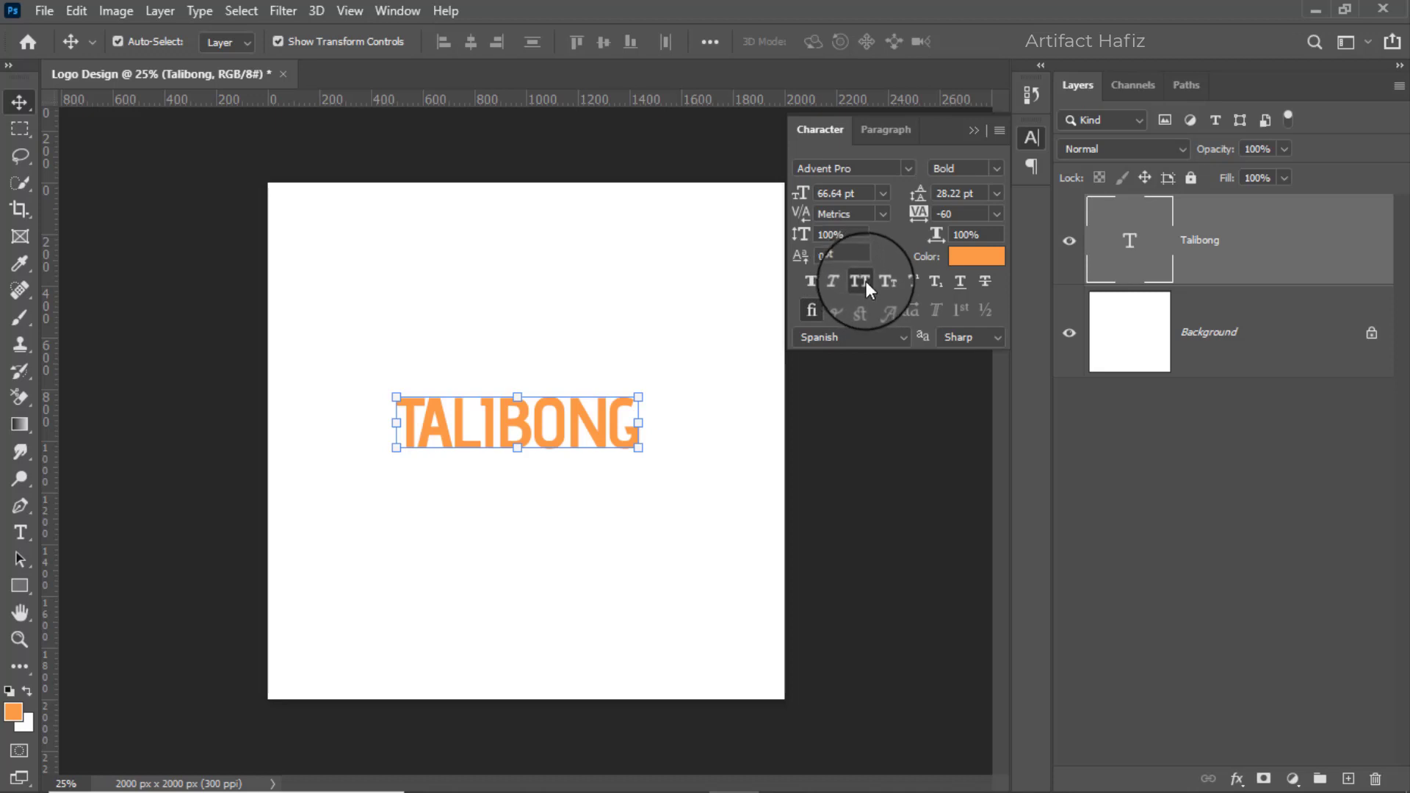
pyautogui.click(865, 281)
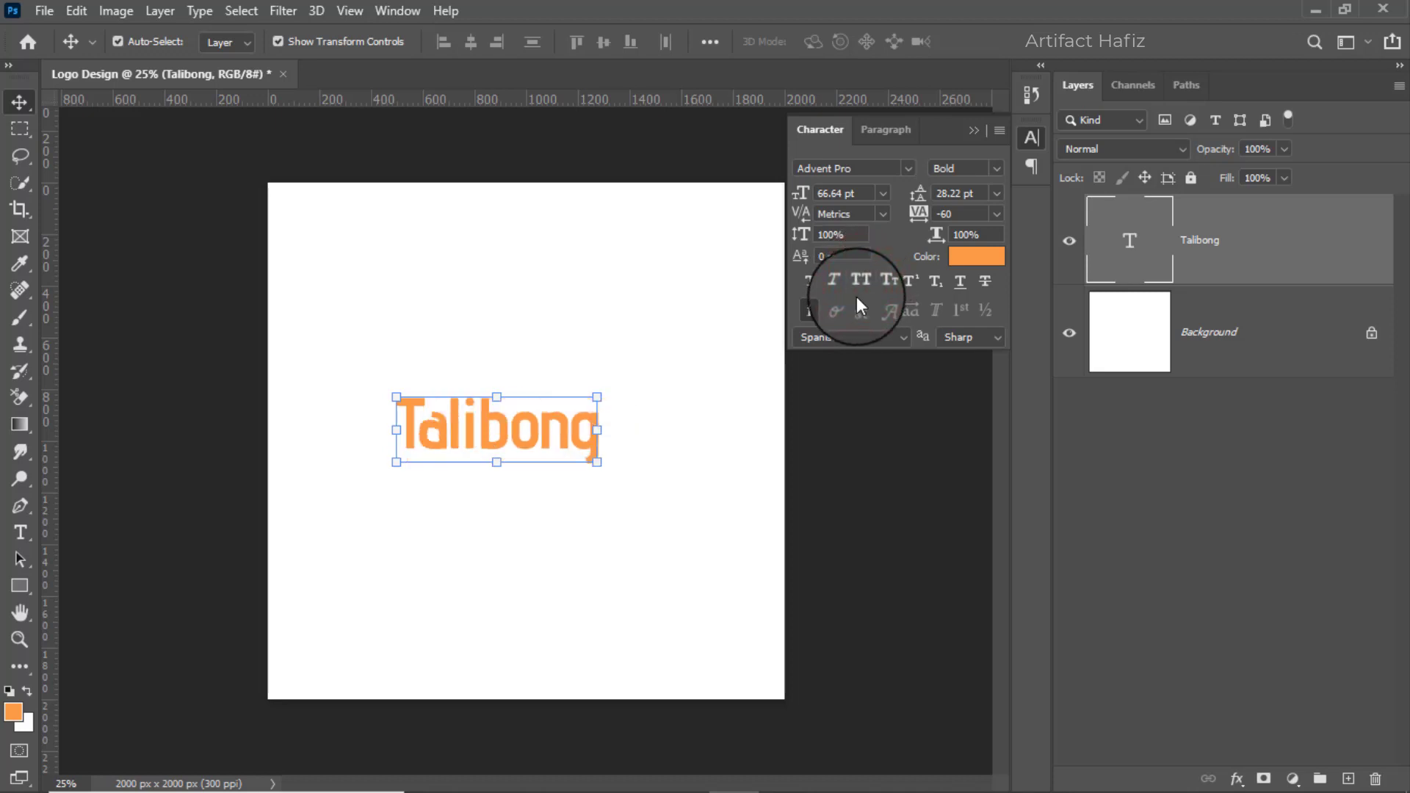
pyautogui.click(812, 311)
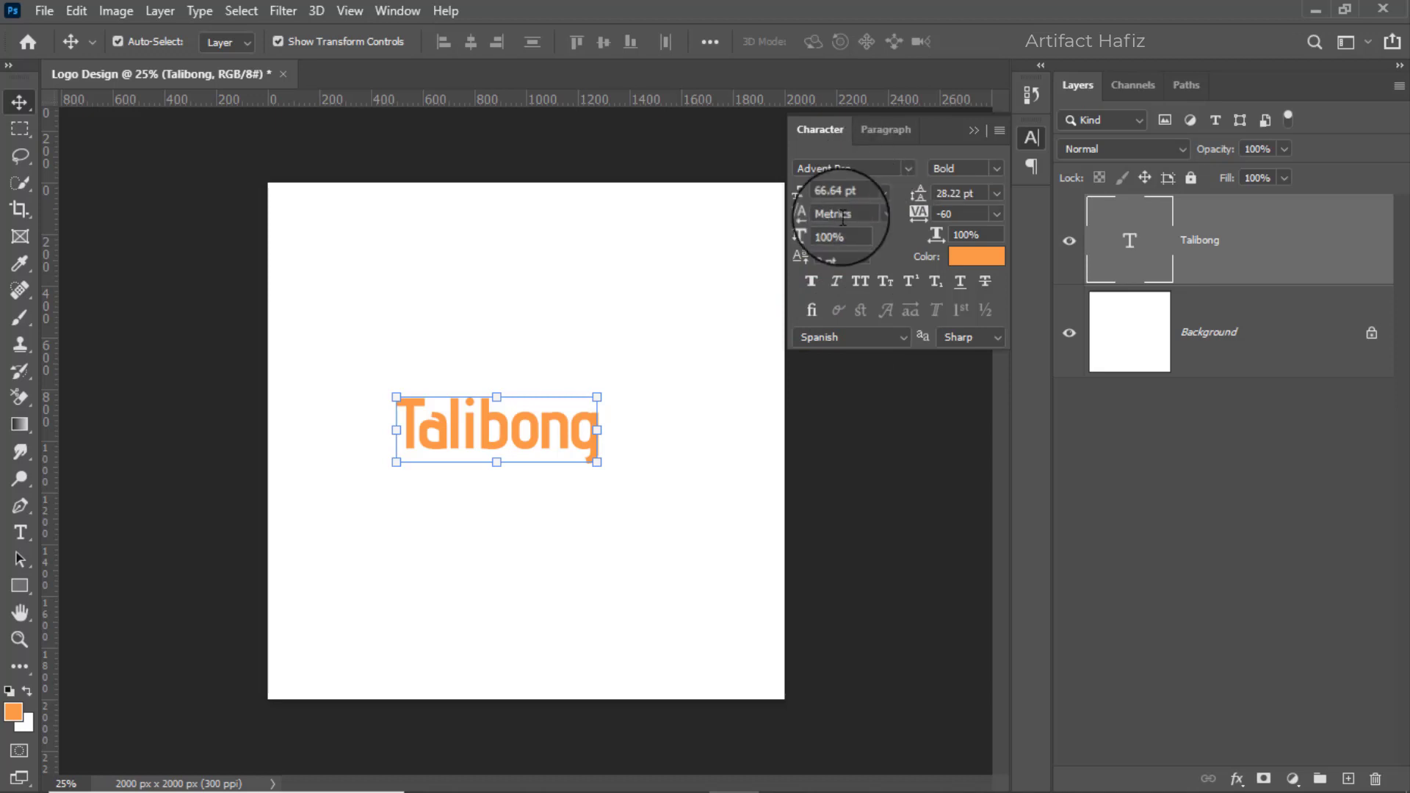
# Switch to Chrome and open the font site dafont.com
pyautogui.moveTo(661, 756)
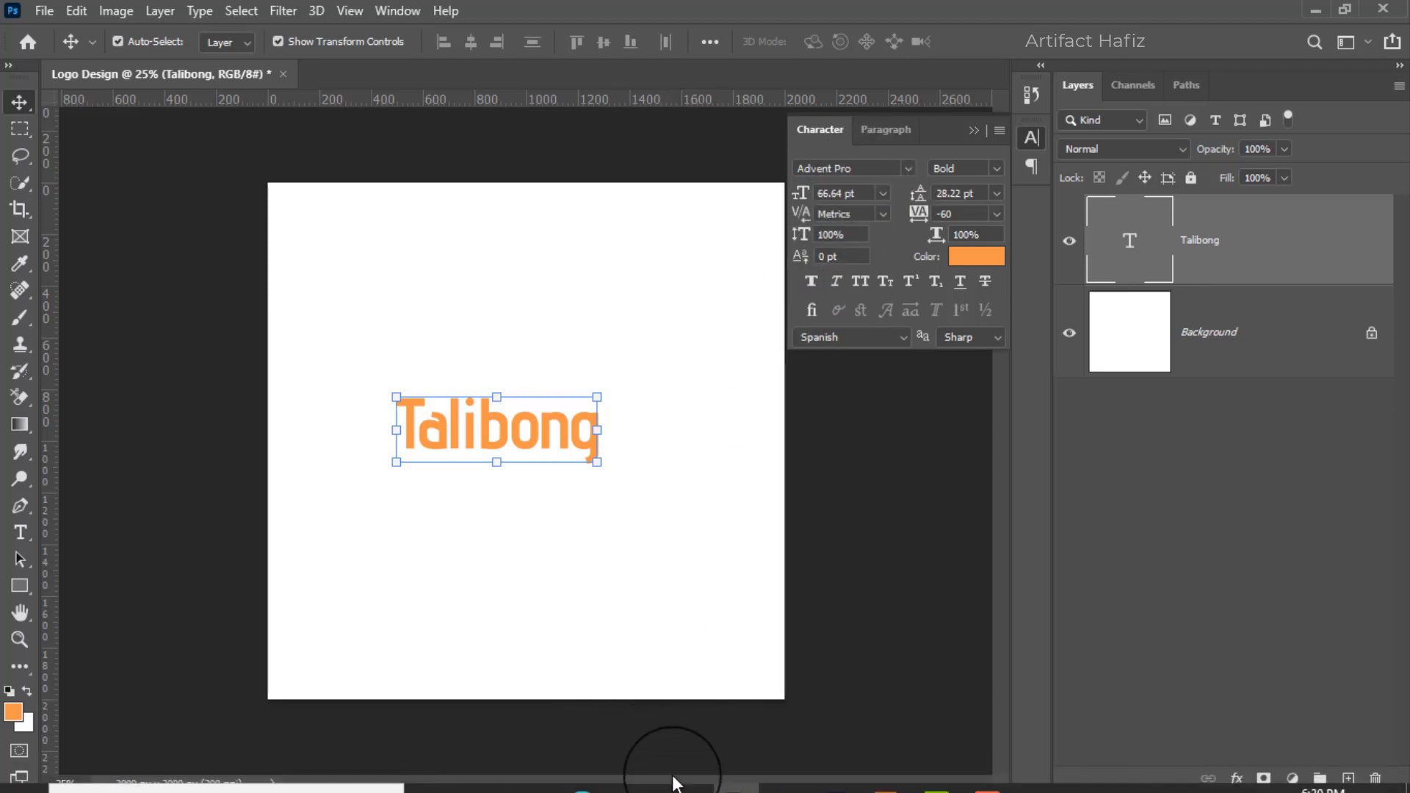
pyautogui.click(684, 774)
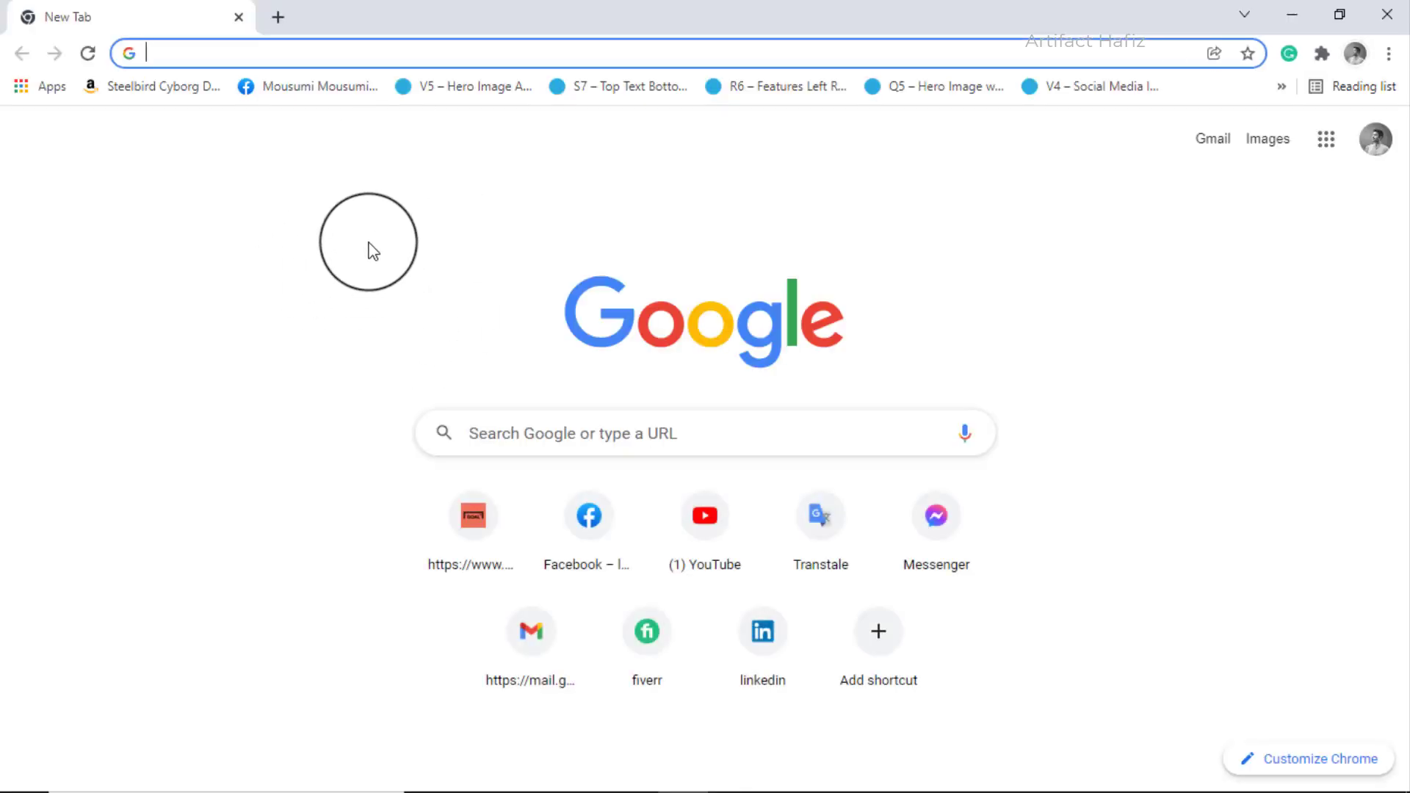
pyautogui.click(290, 56)
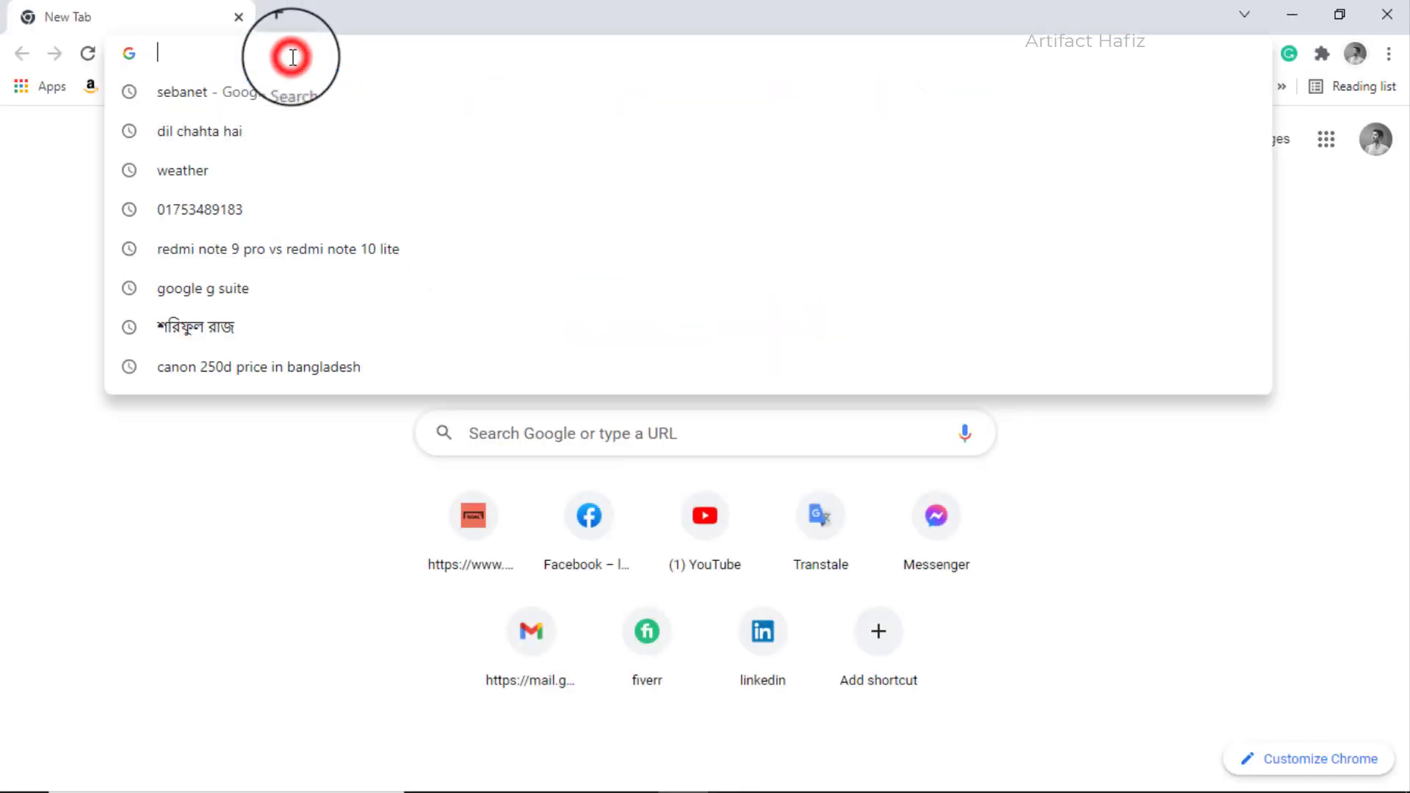
pyautogui.write('Dafon')
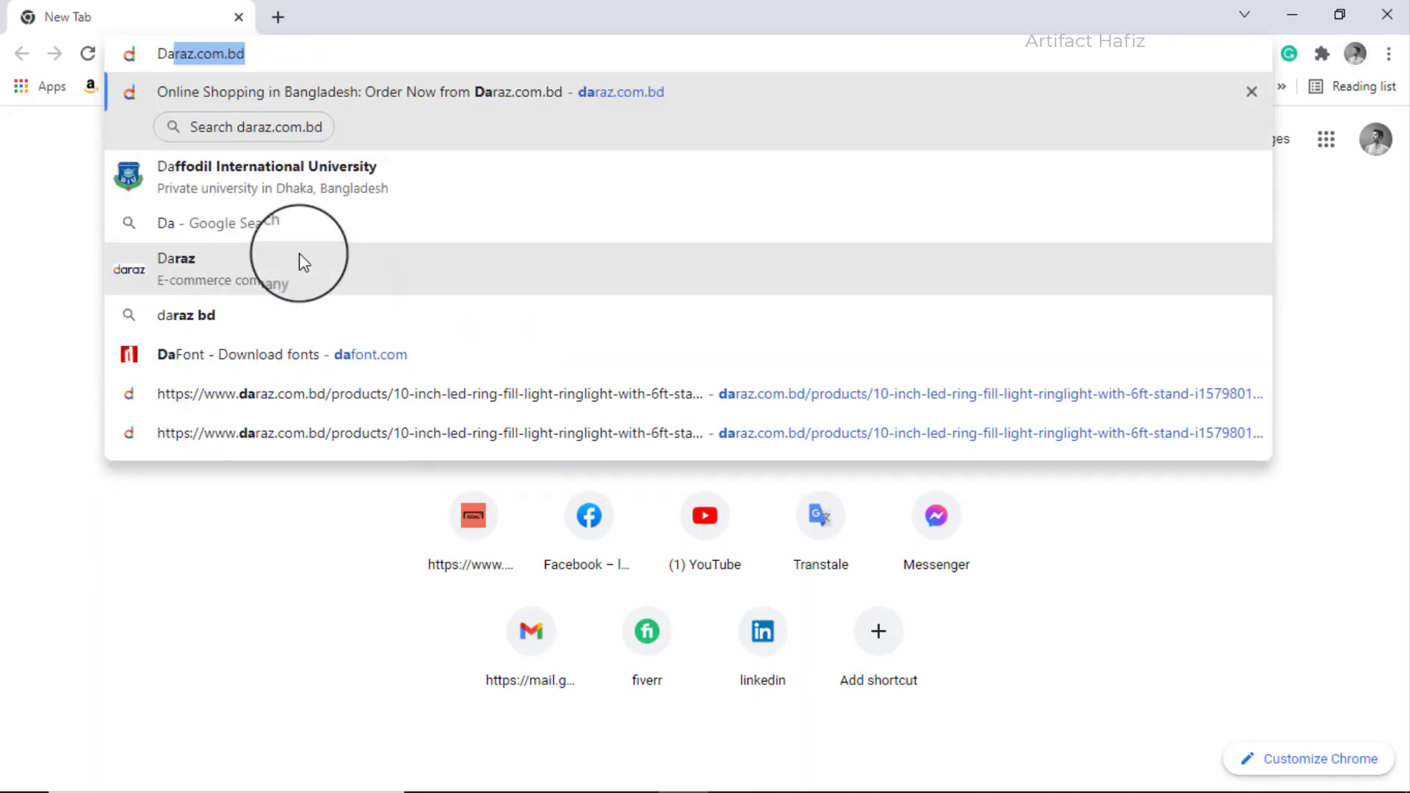
pyautogui.write('t.com')
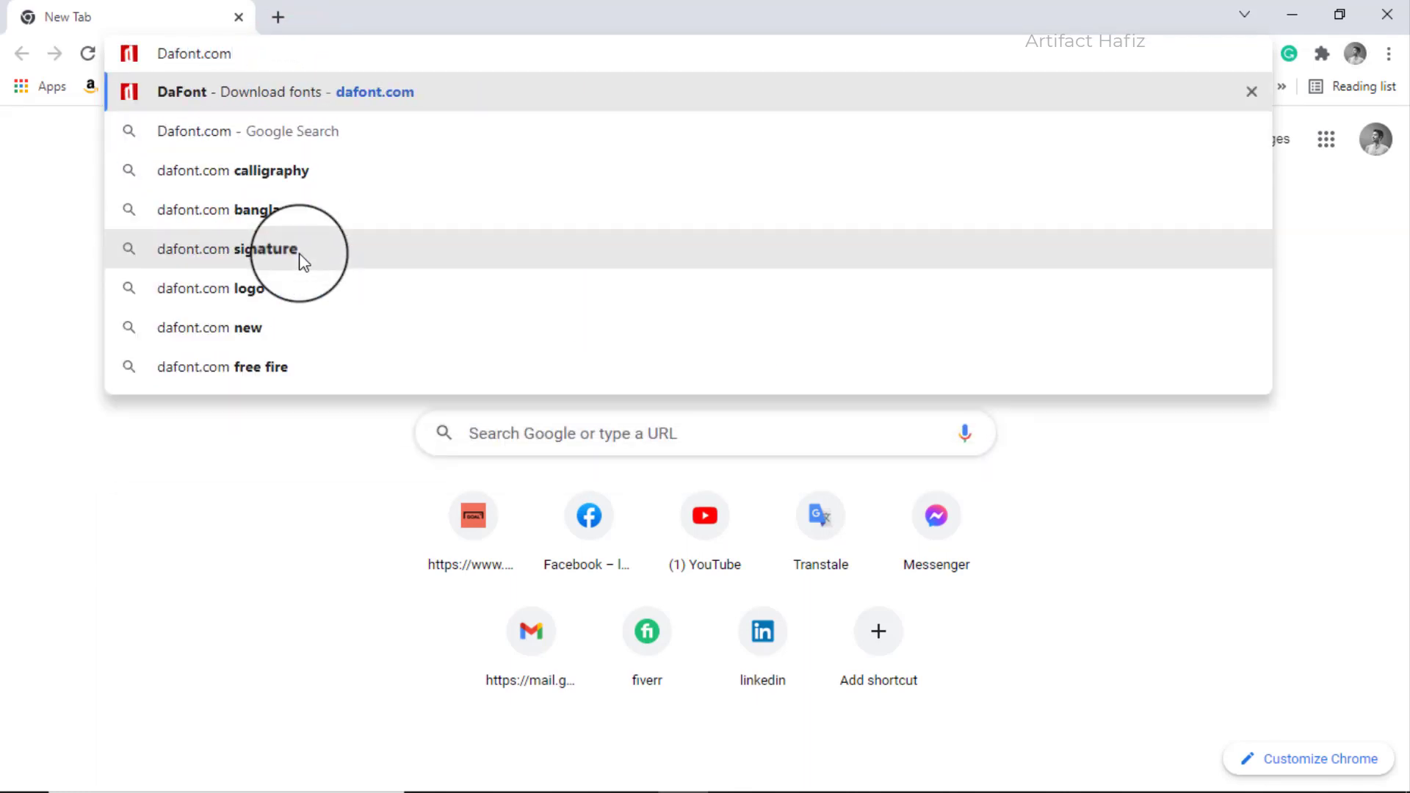
pyautogui.press('Return')
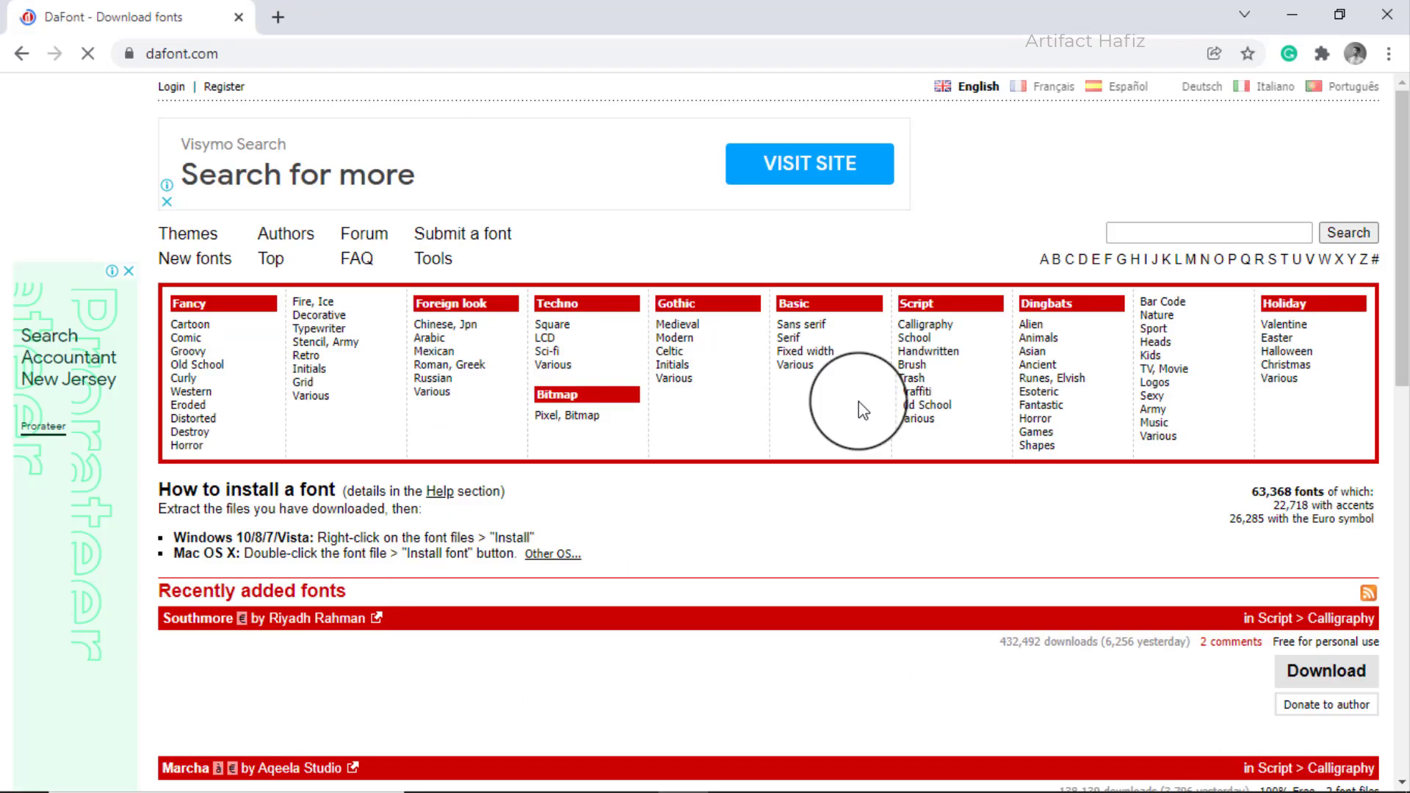
# Open the Script > Handwritten font category and preview the text "Talibong" with 200 fonts per page
pyautogui.click(926, 355)
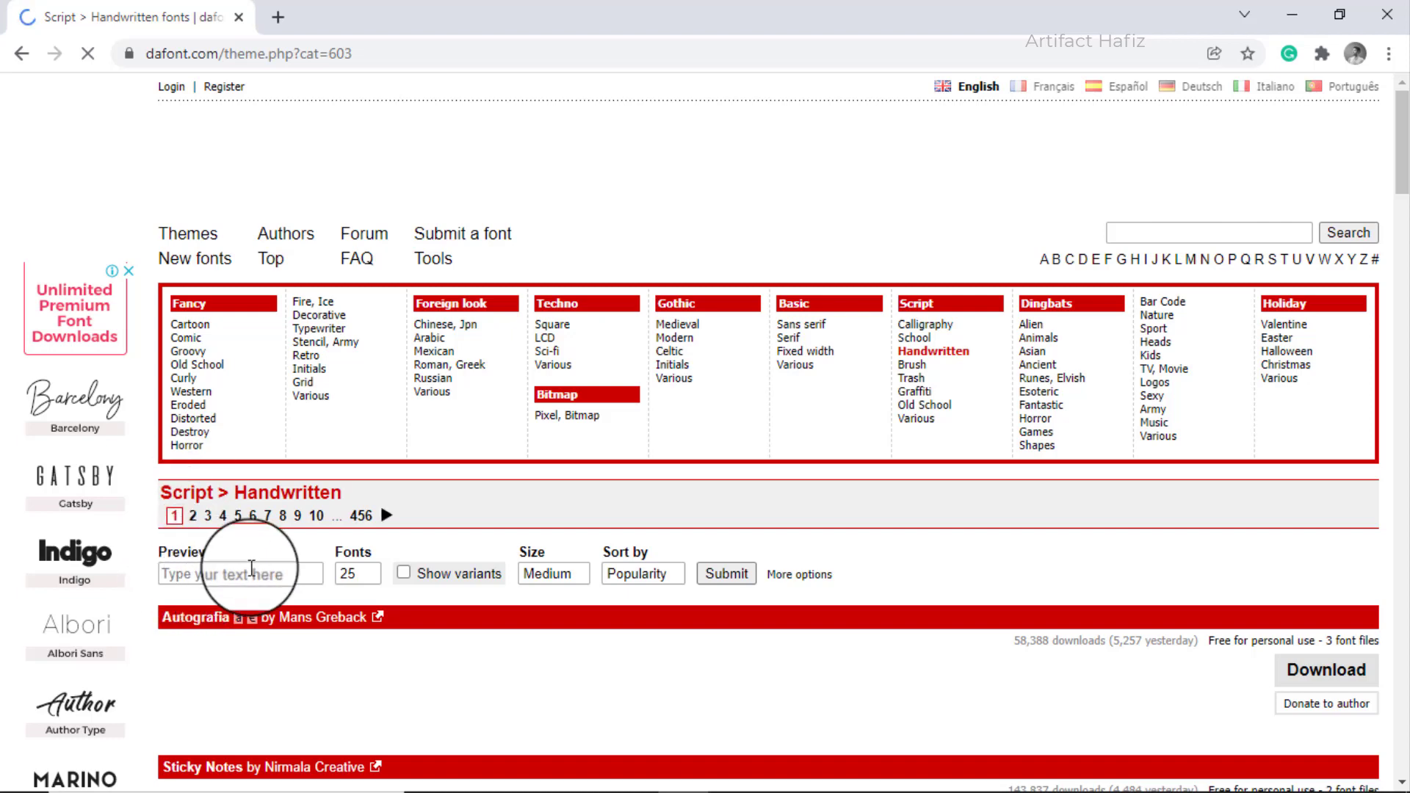
pyautogui.click(228, 572)
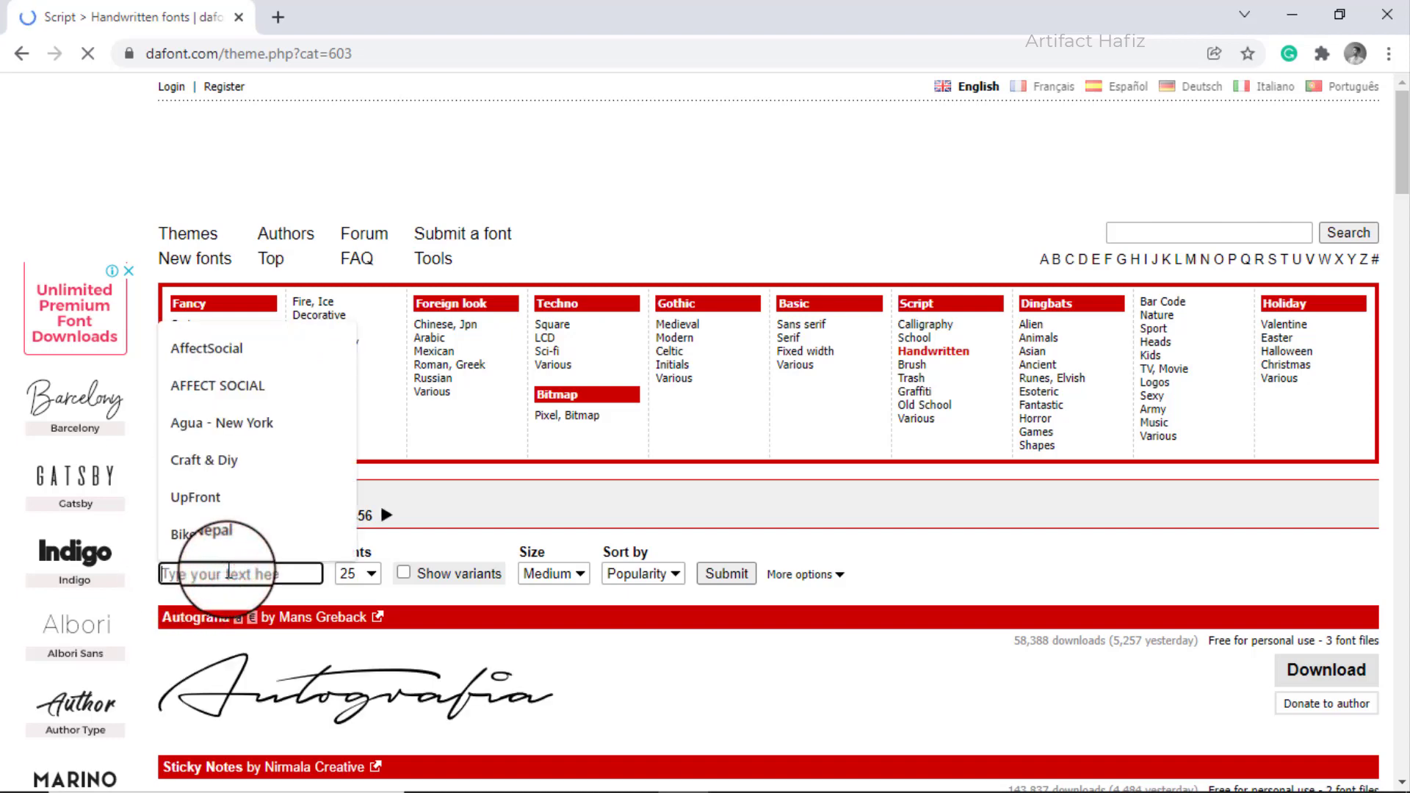
pyautogui.write('Tal')
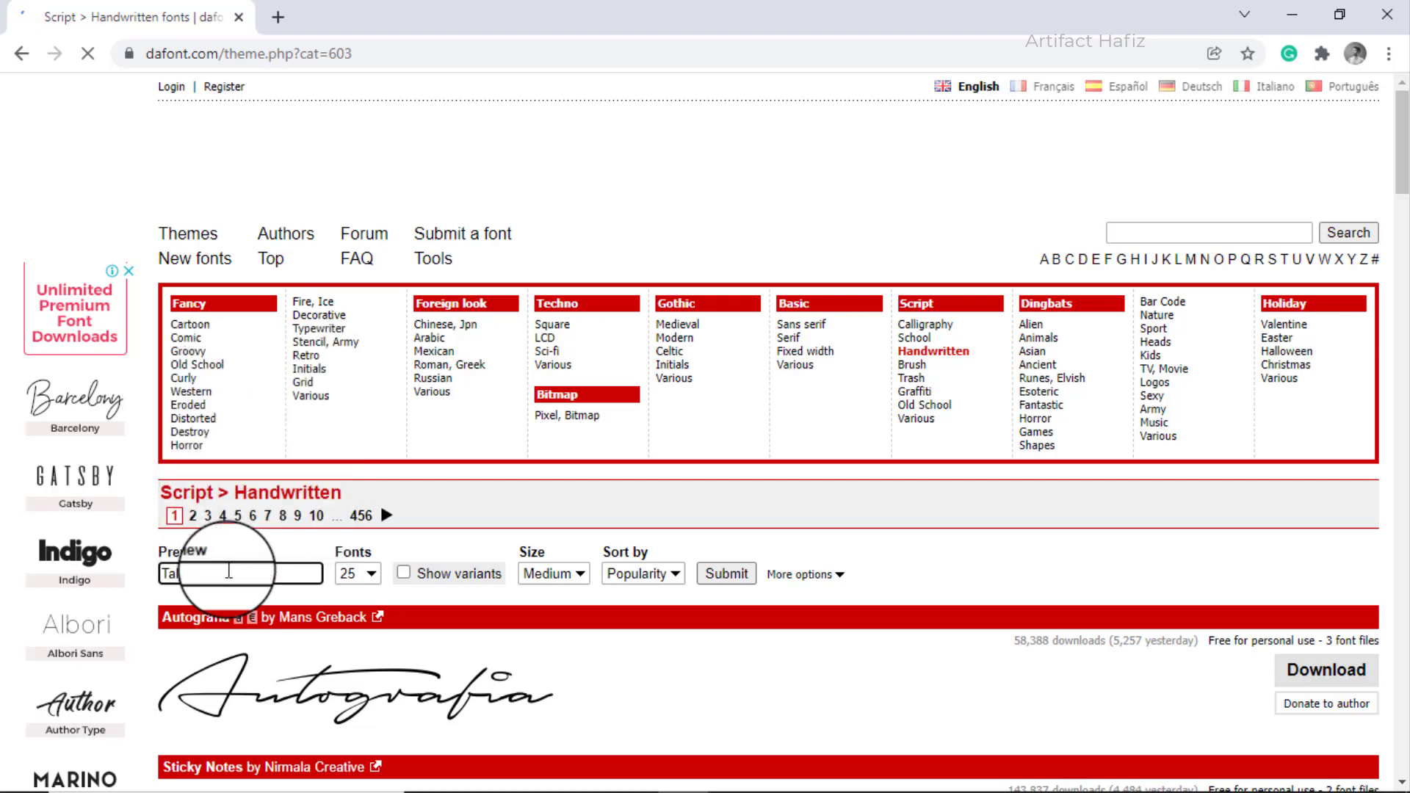
pyautogui.write('ong')
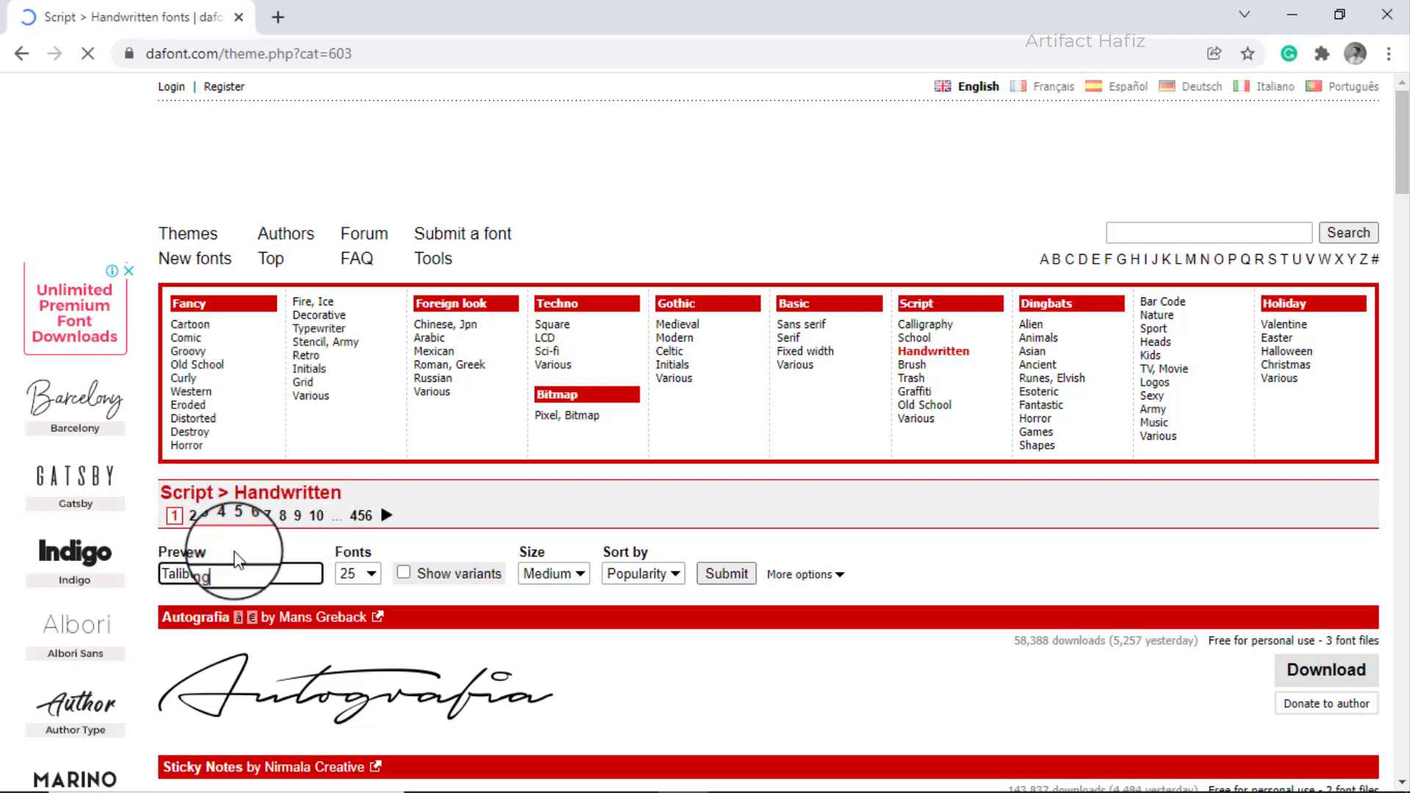
pyautogui.scroll(-1, 345, 583)
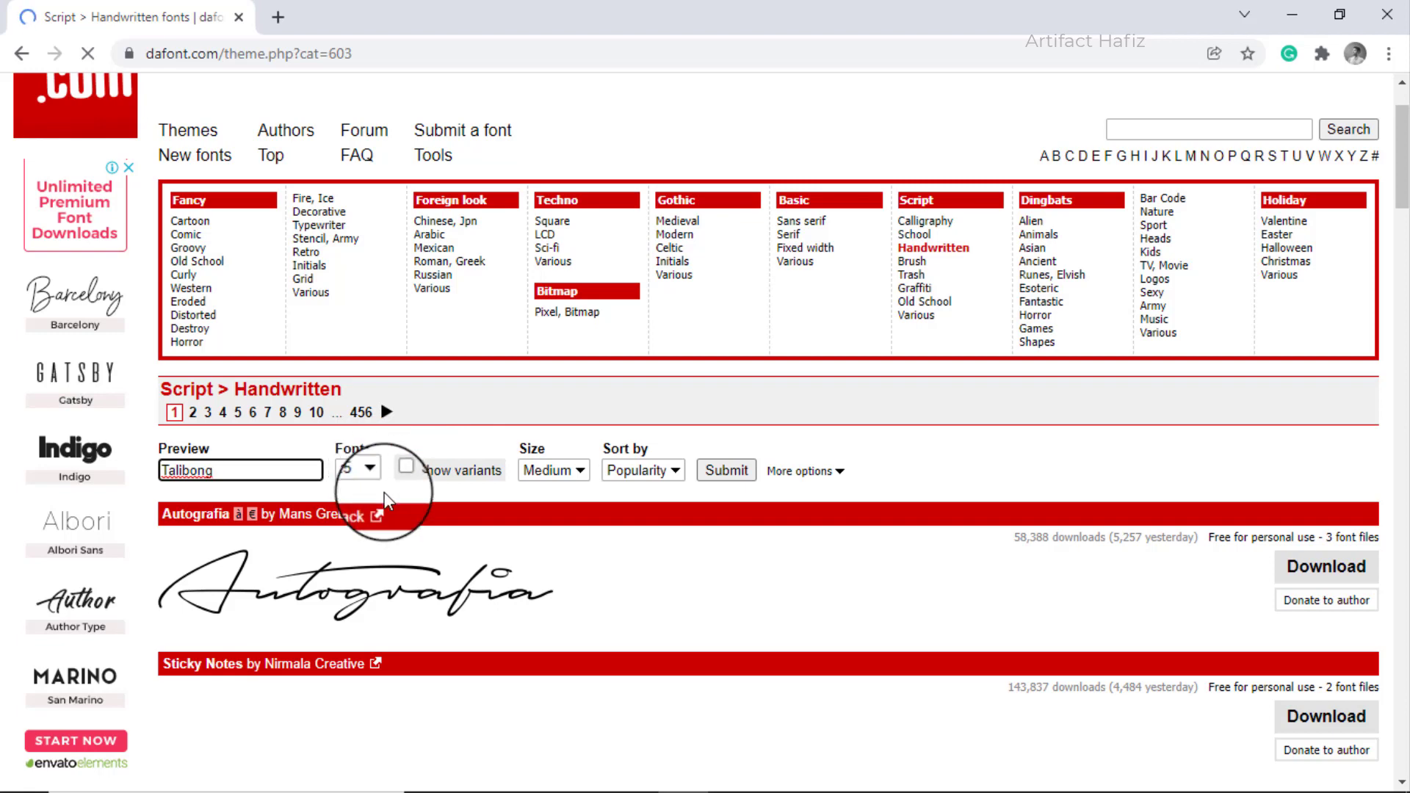
pyautogui.click(381, 473)
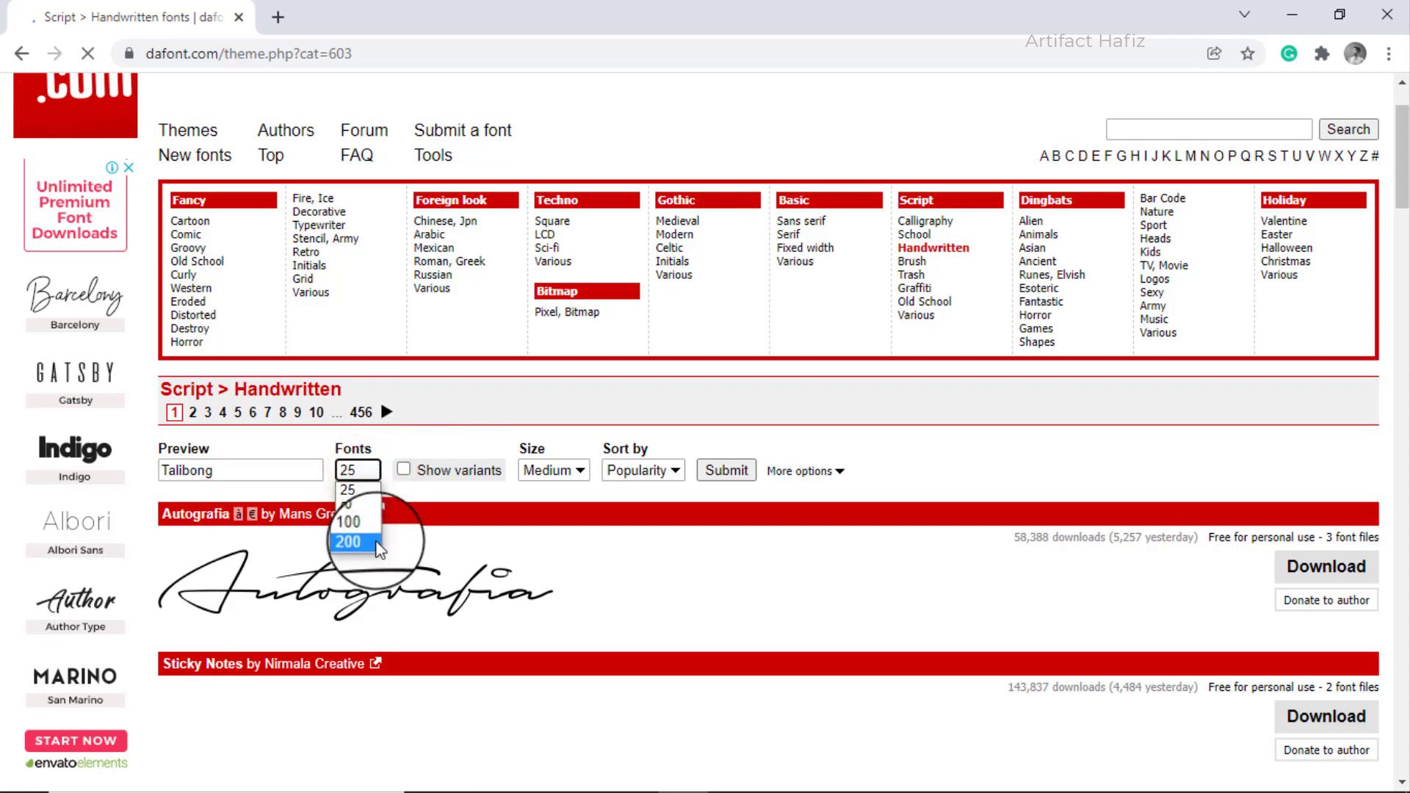
pyautogui.click(349, 544)
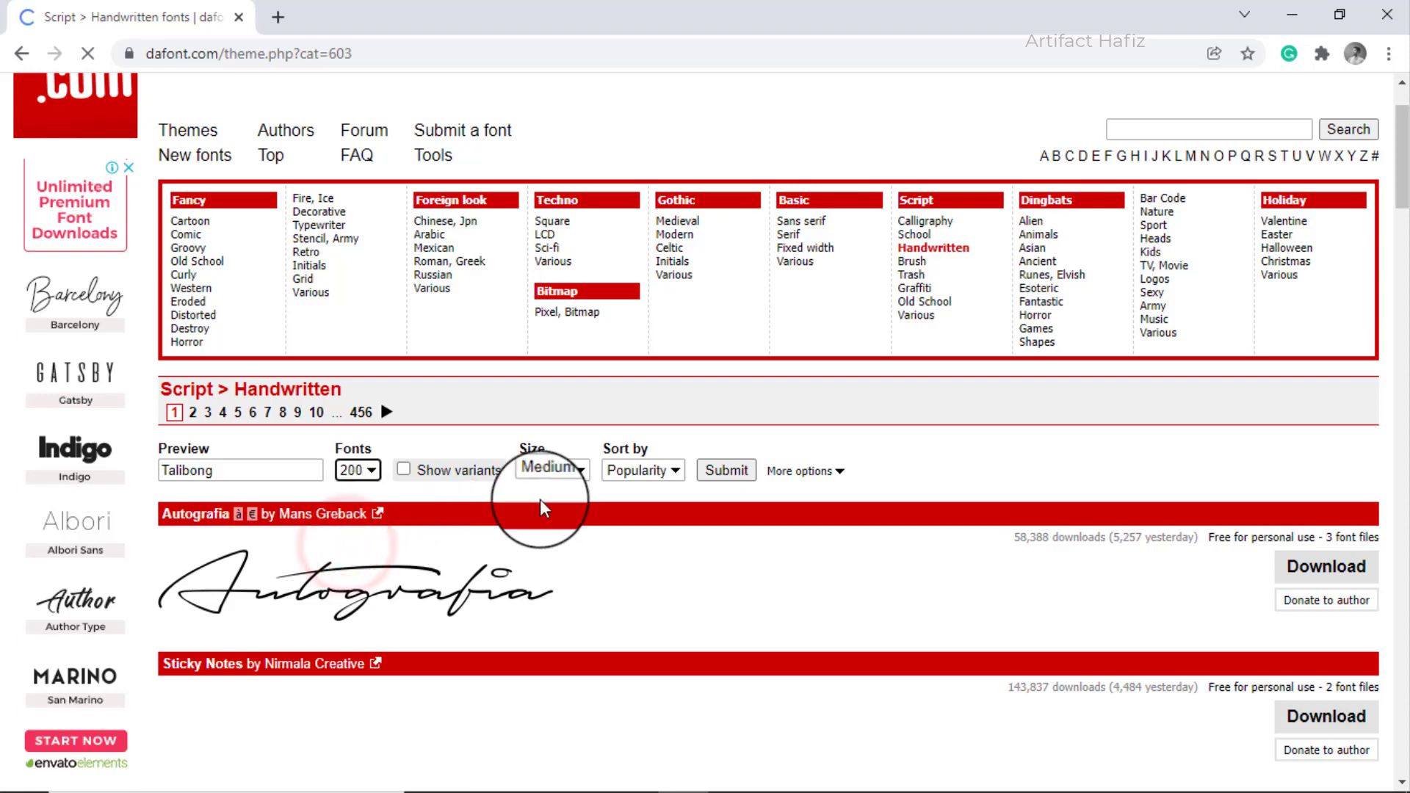
pyautogui.click(727, 472)
pyautogui.click(726, 470)
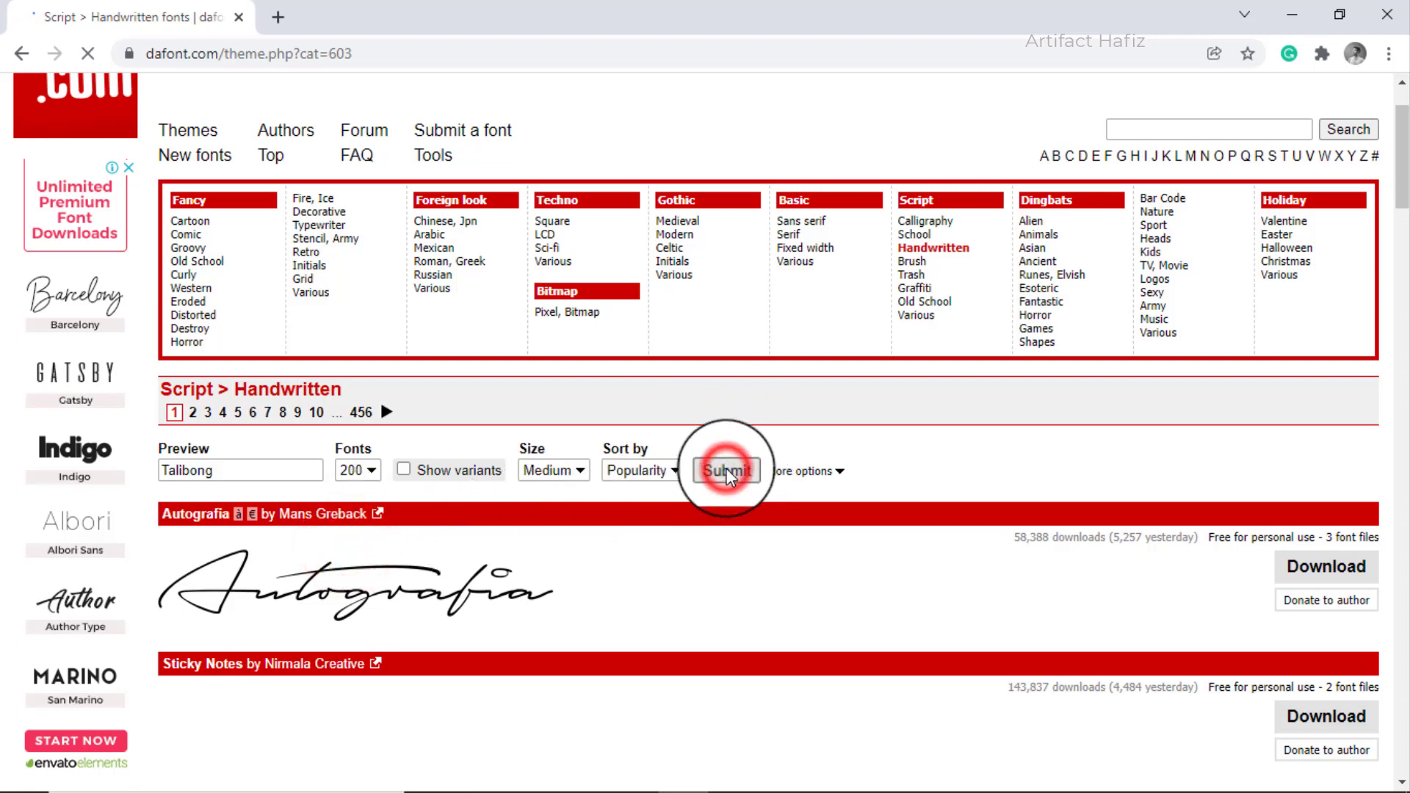
# Browse the handwritten font previews and download the Holiday font by alphArtype
pyautogui.scroll(-3, 687, 494)
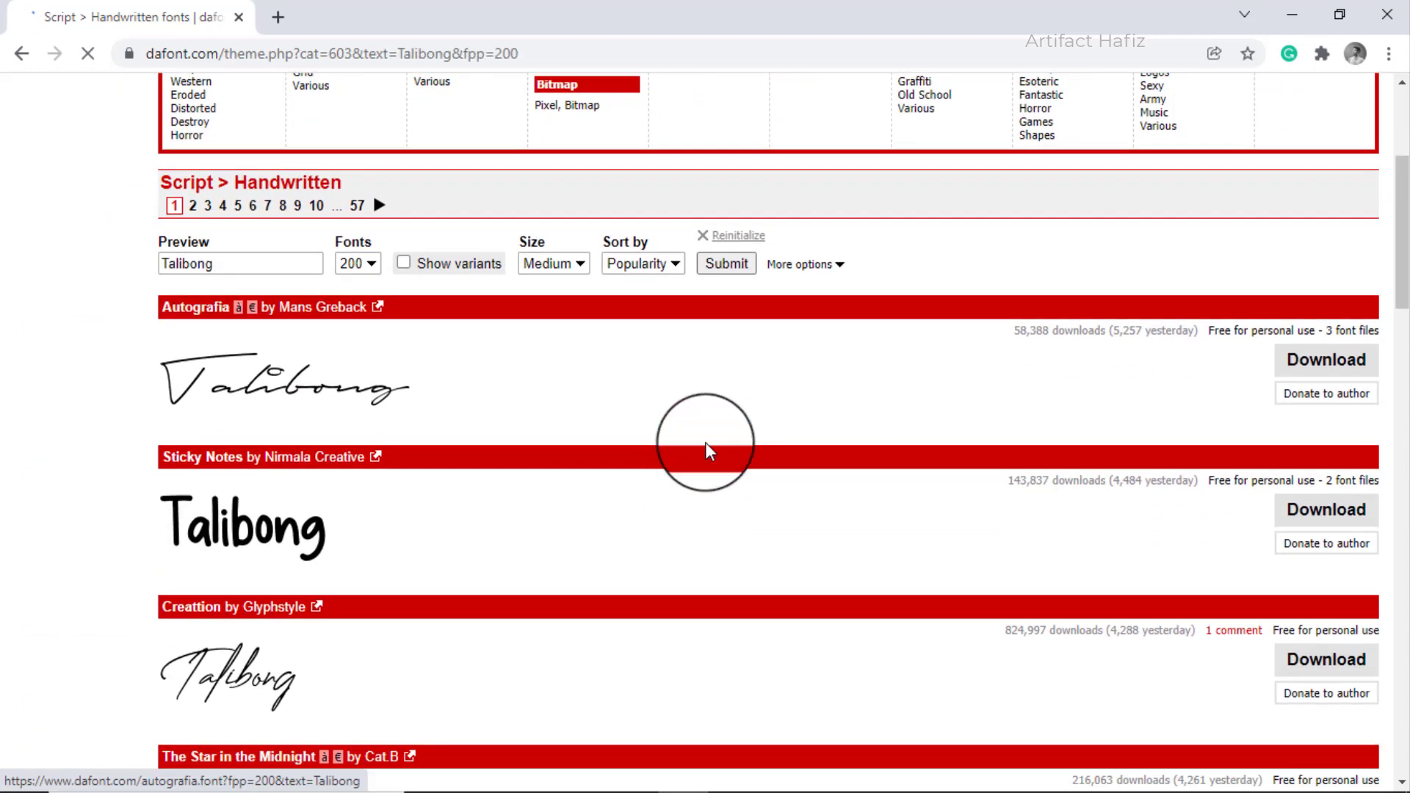
pyautogui.scroll(-2, 709, 450)
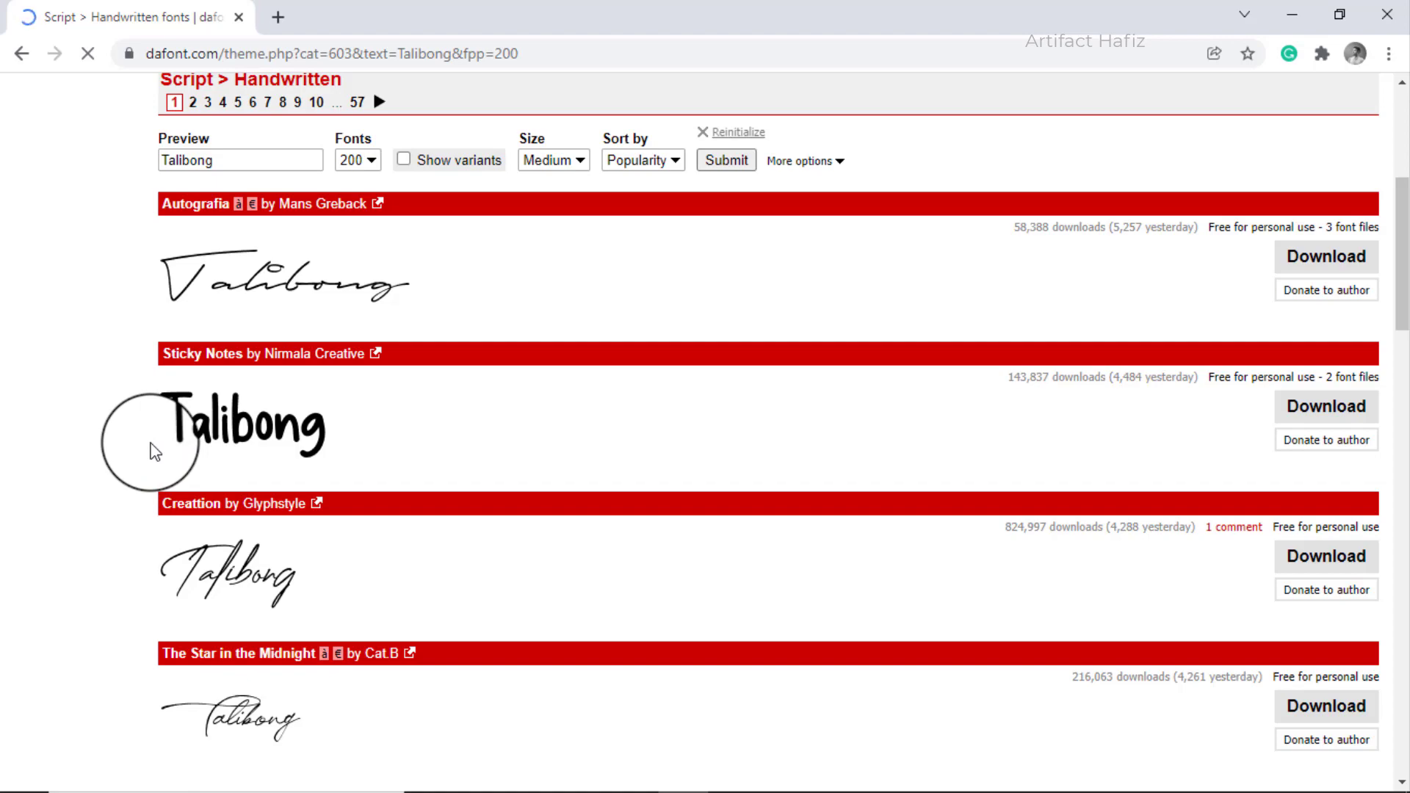
pyautogui.scroll(-2, 149, 451)
pyautogui.scroll(-10, 481, 389)
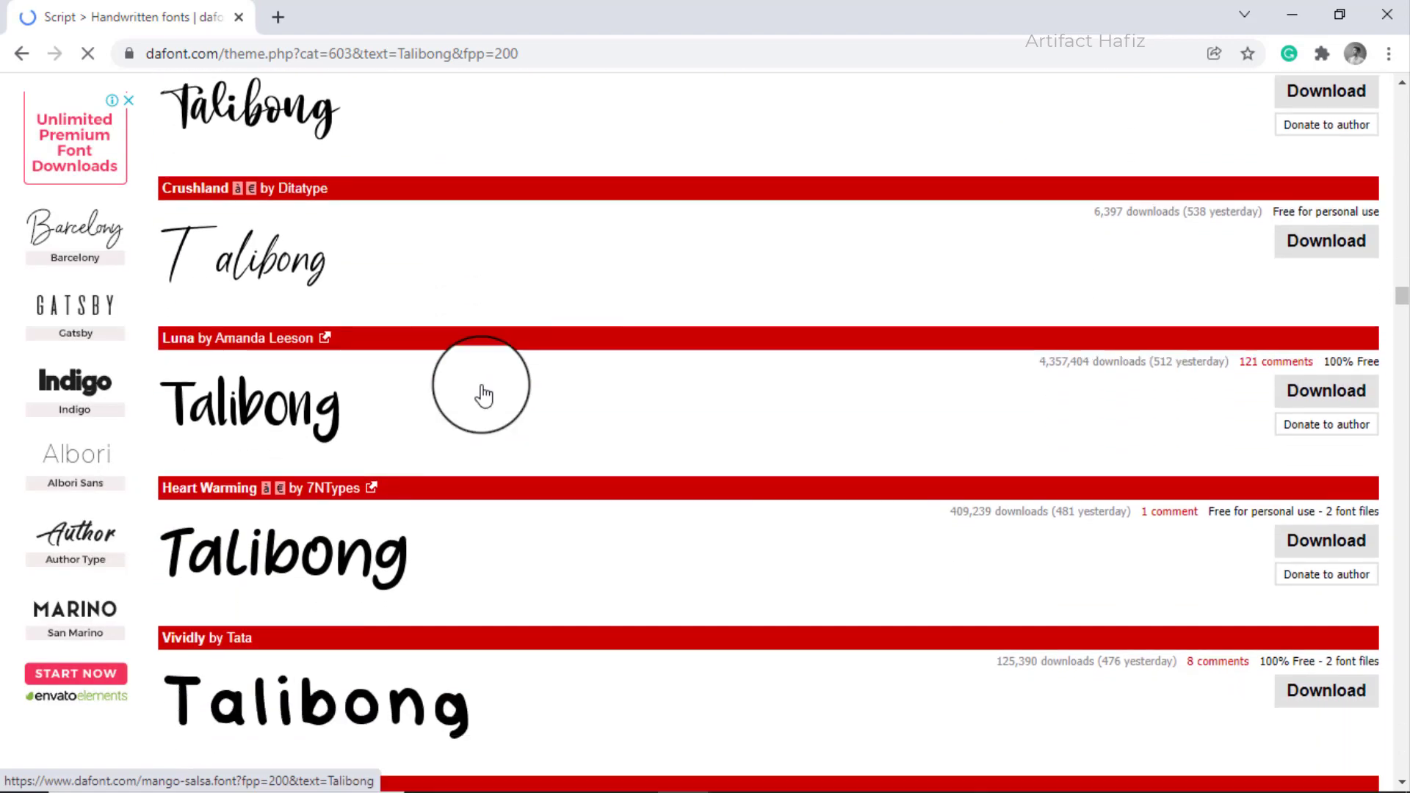
pyautogui.scroll(-7, 482, 395)
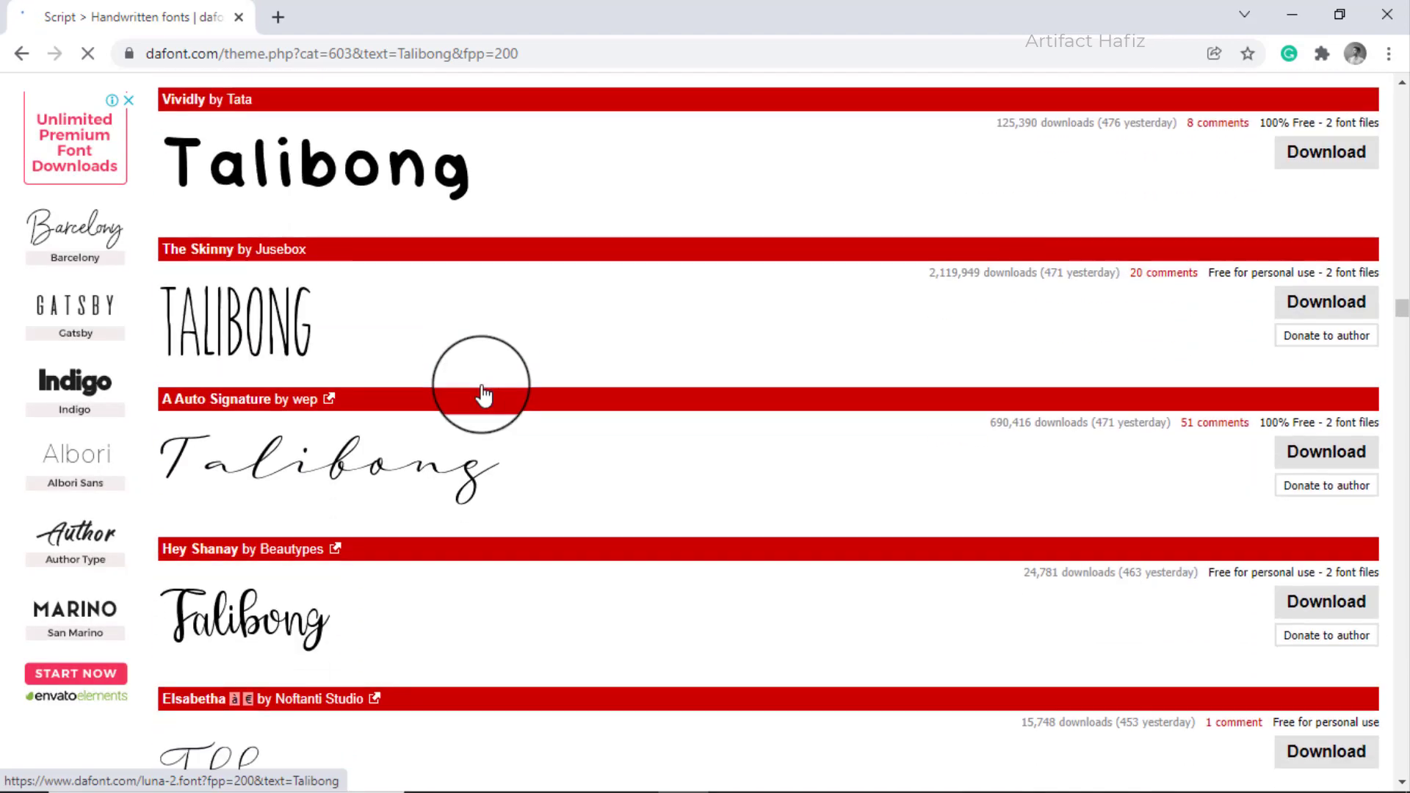
pyautogui.scroll(-13, 482, 395)
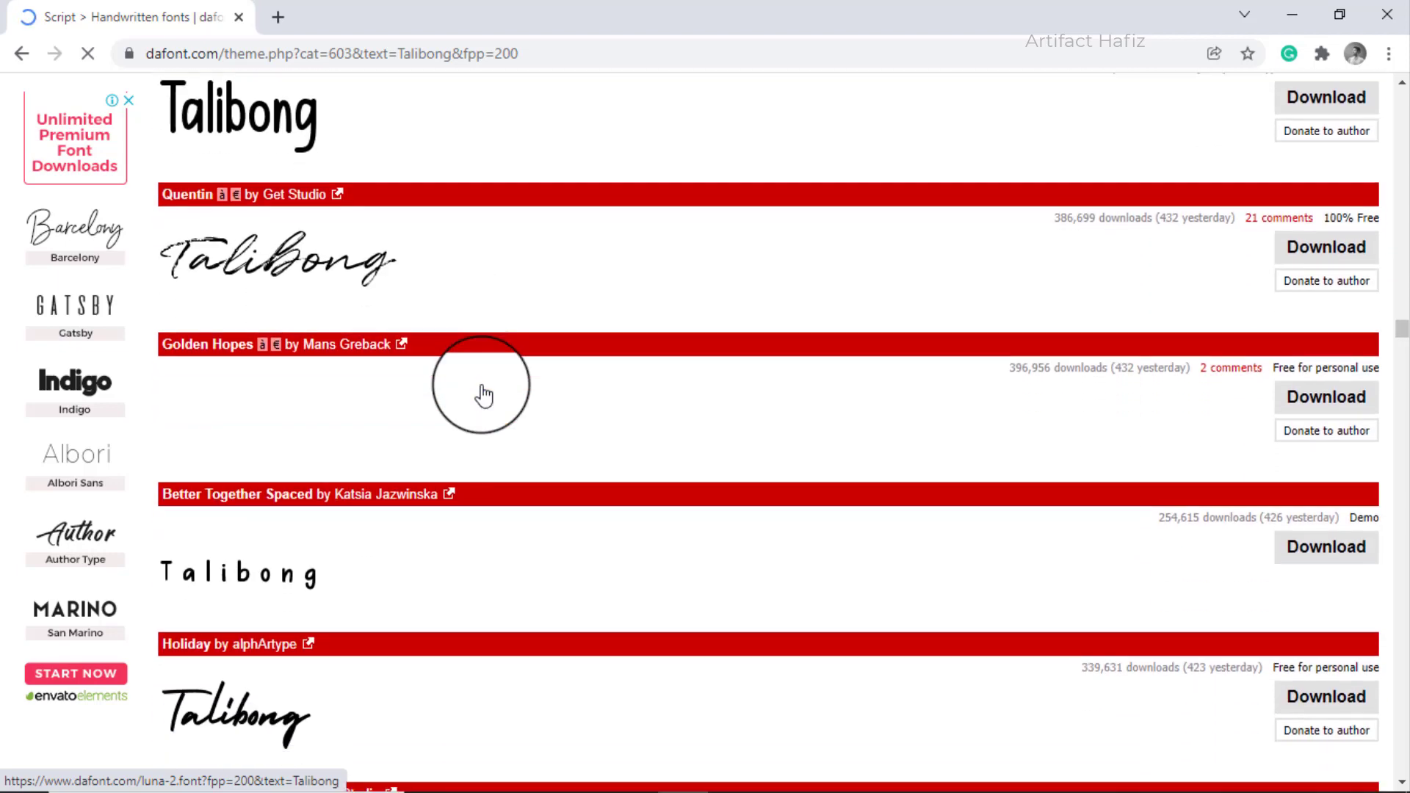
pyautogui.scroll(-5, 482, 395)
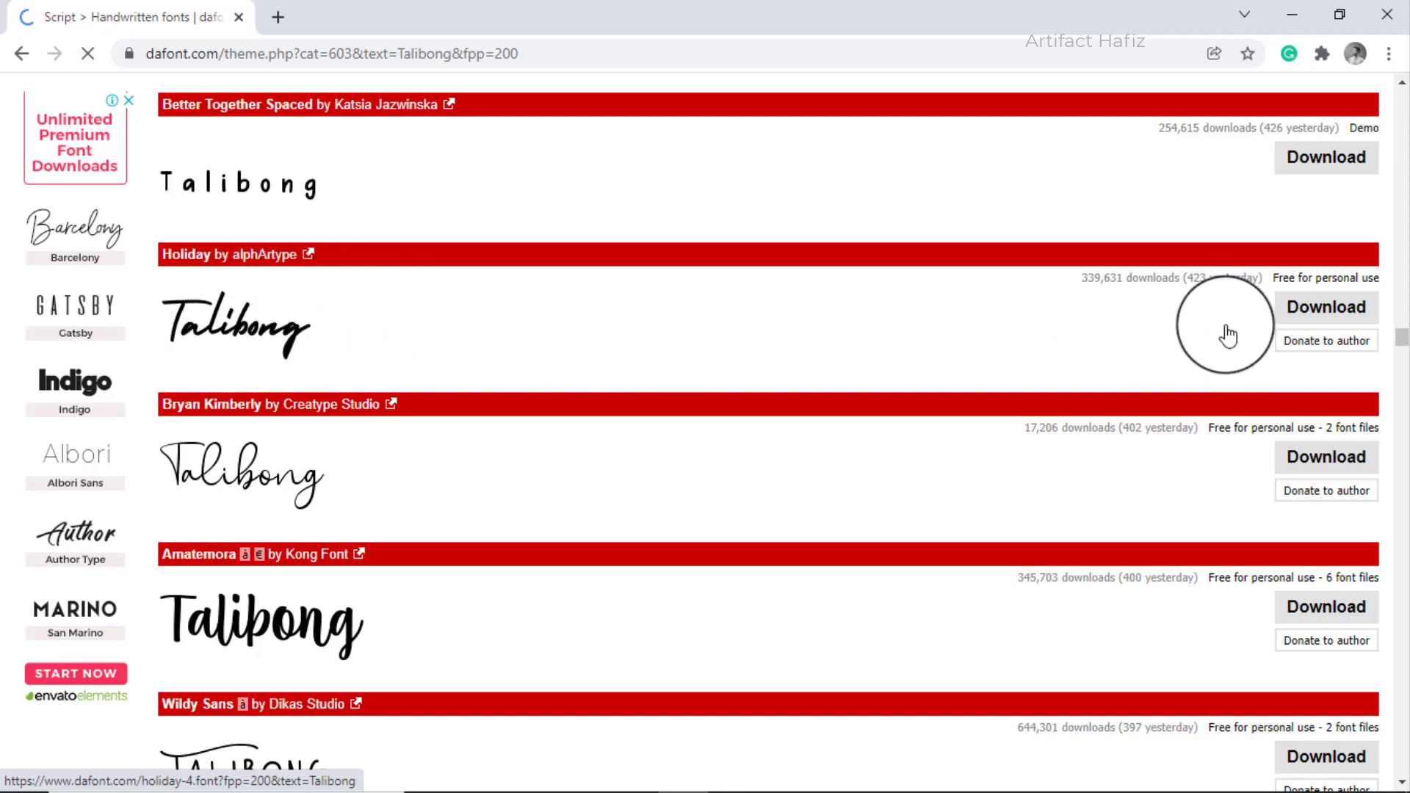
pyautogui.click(1314, 309)
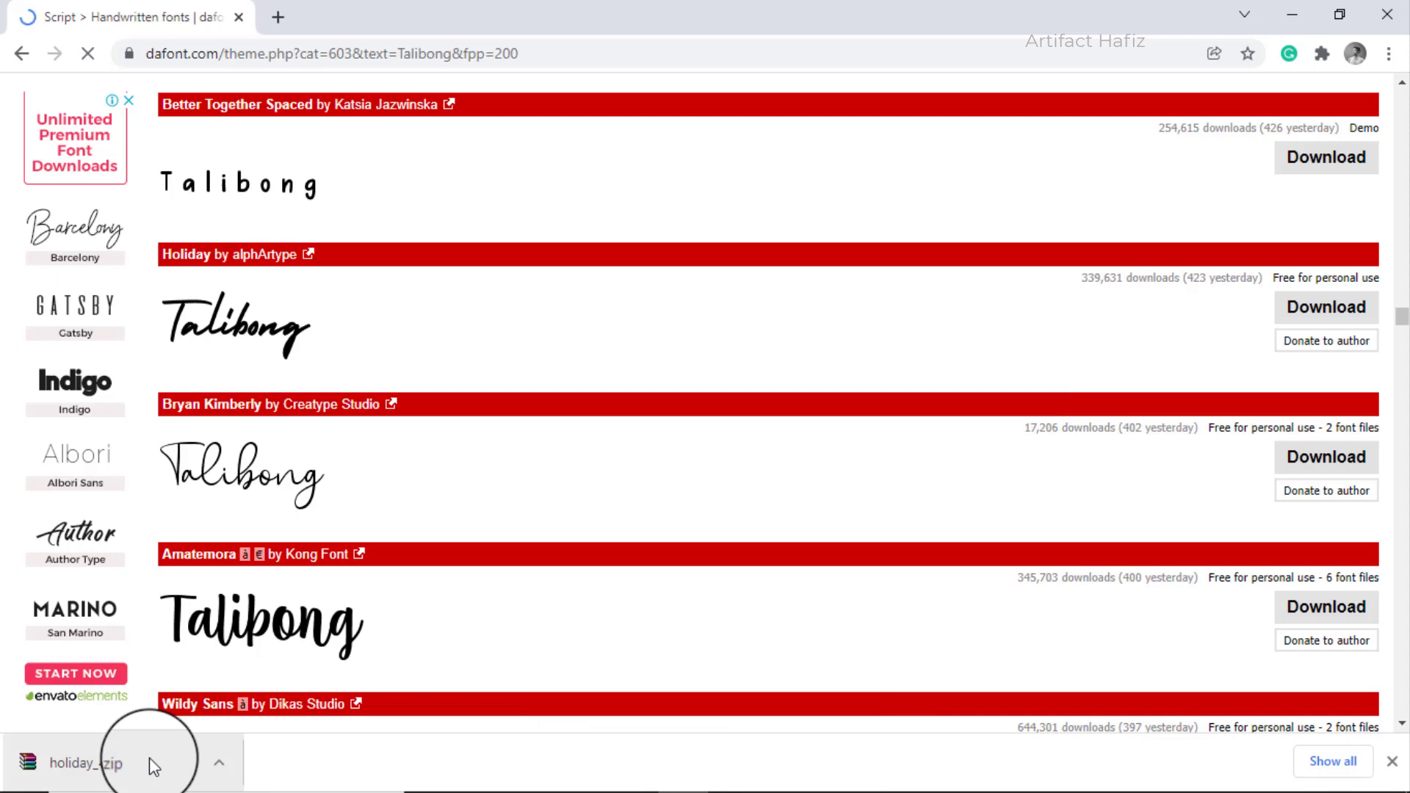
# Open the downloaded holiday_4.zip archive, install the HolidayFree OpenType font, and close the font preview and archive windows
pyautogui.click(136, 762)
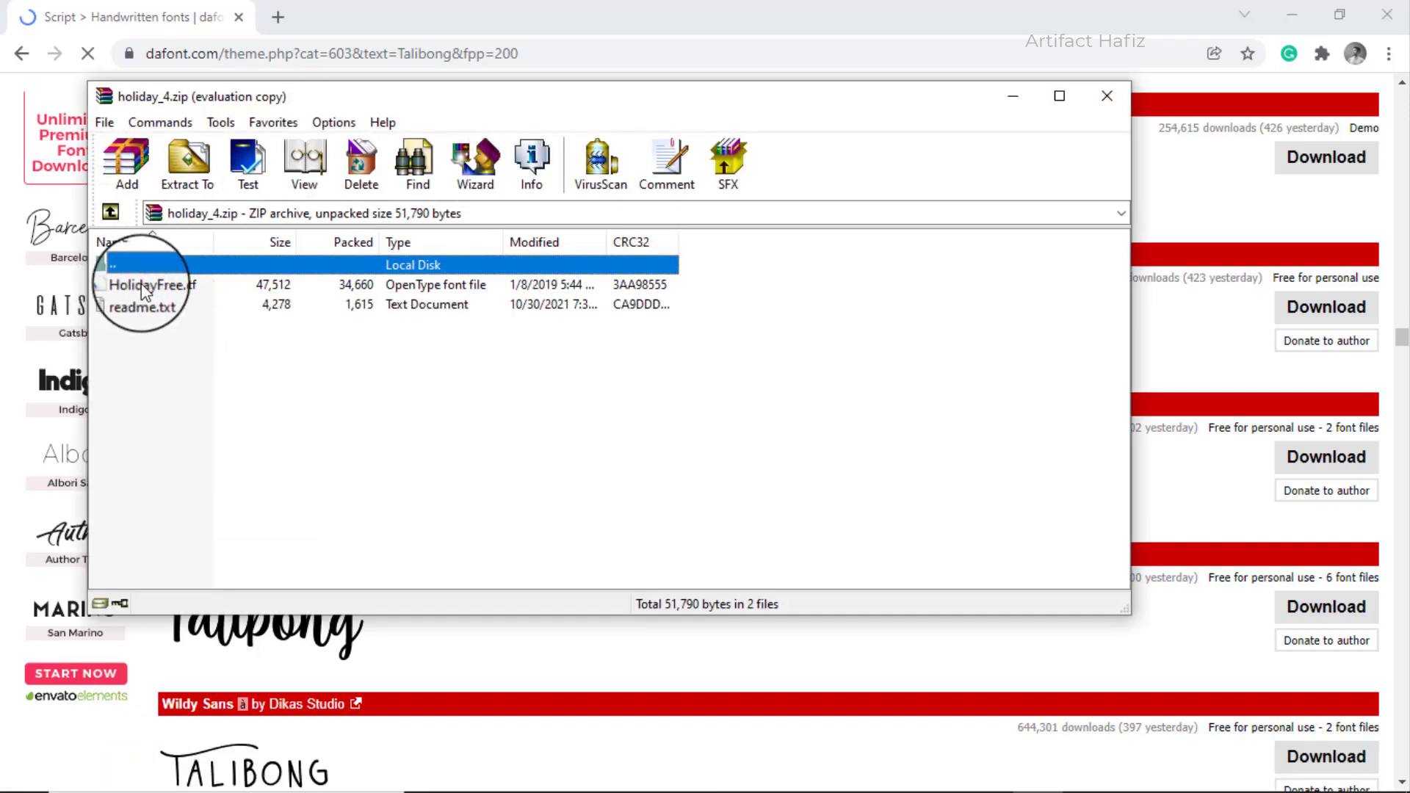
pyautogui.doubleClick(176, 288)
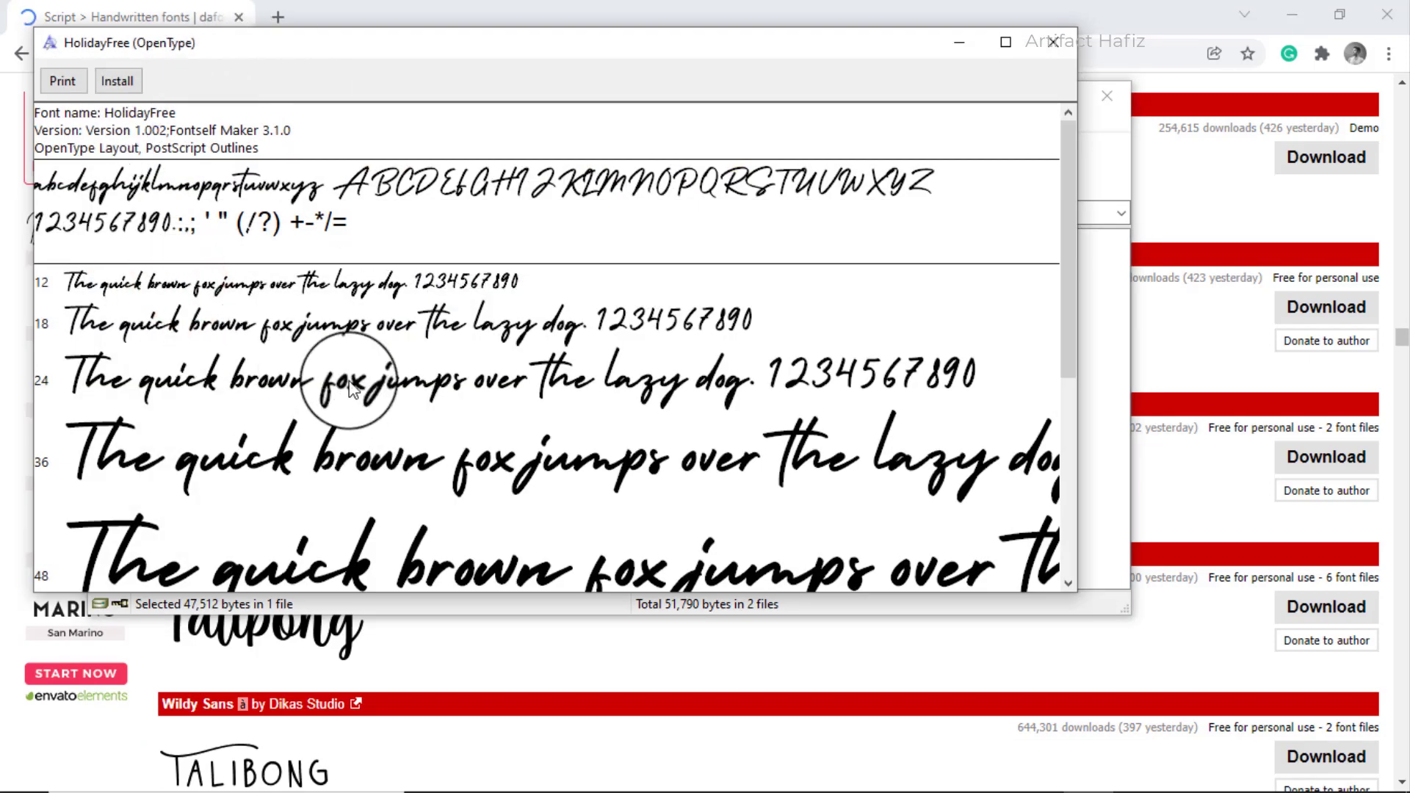
pyautogui.click(119, 83)
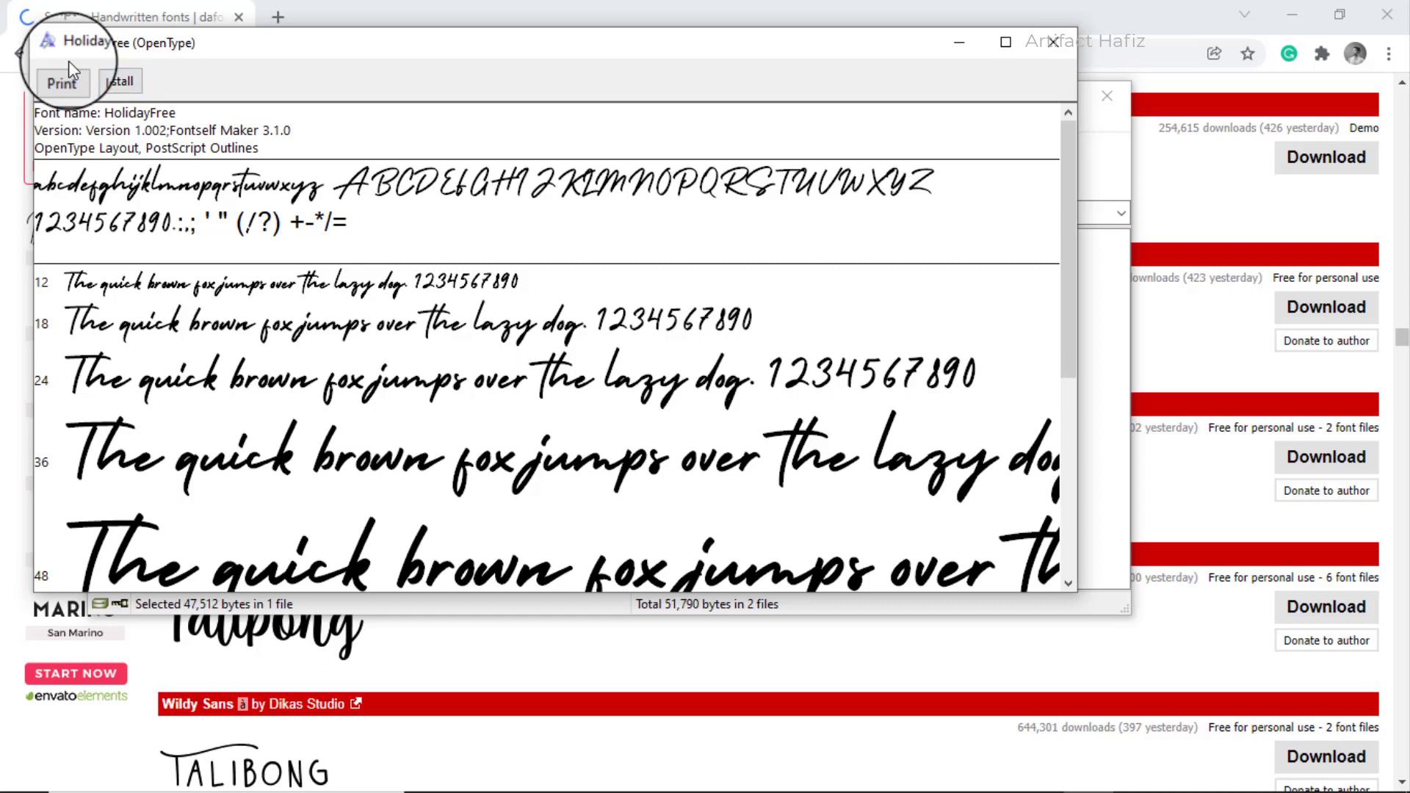
pyautogui.click(113, 82)
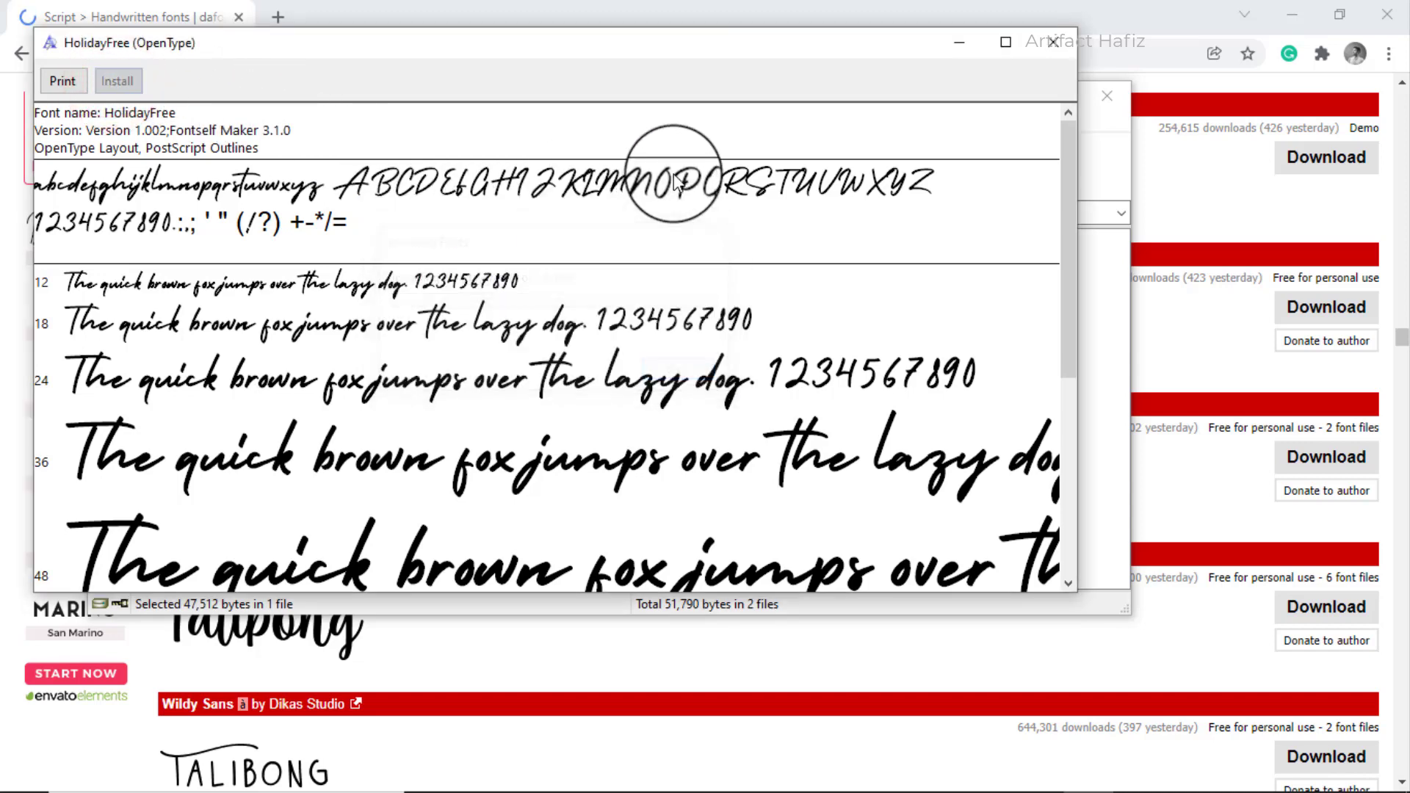
pyautogui.click(1045, 47)
pyautogui.click(1108, 102)
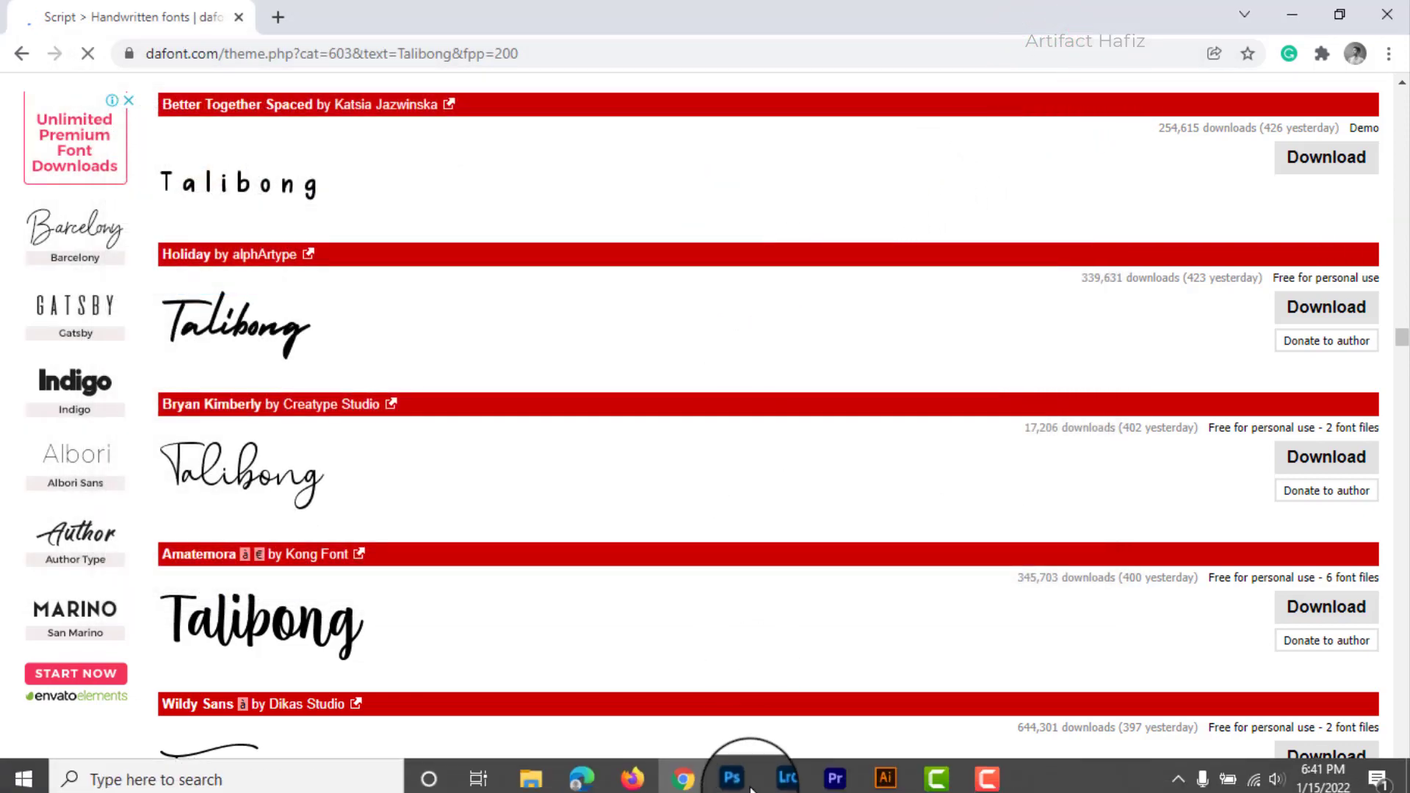
# Switch to Photoshop and set the Talibong text's font to HolidayFree Regular
pyautogui.click(730, 768)
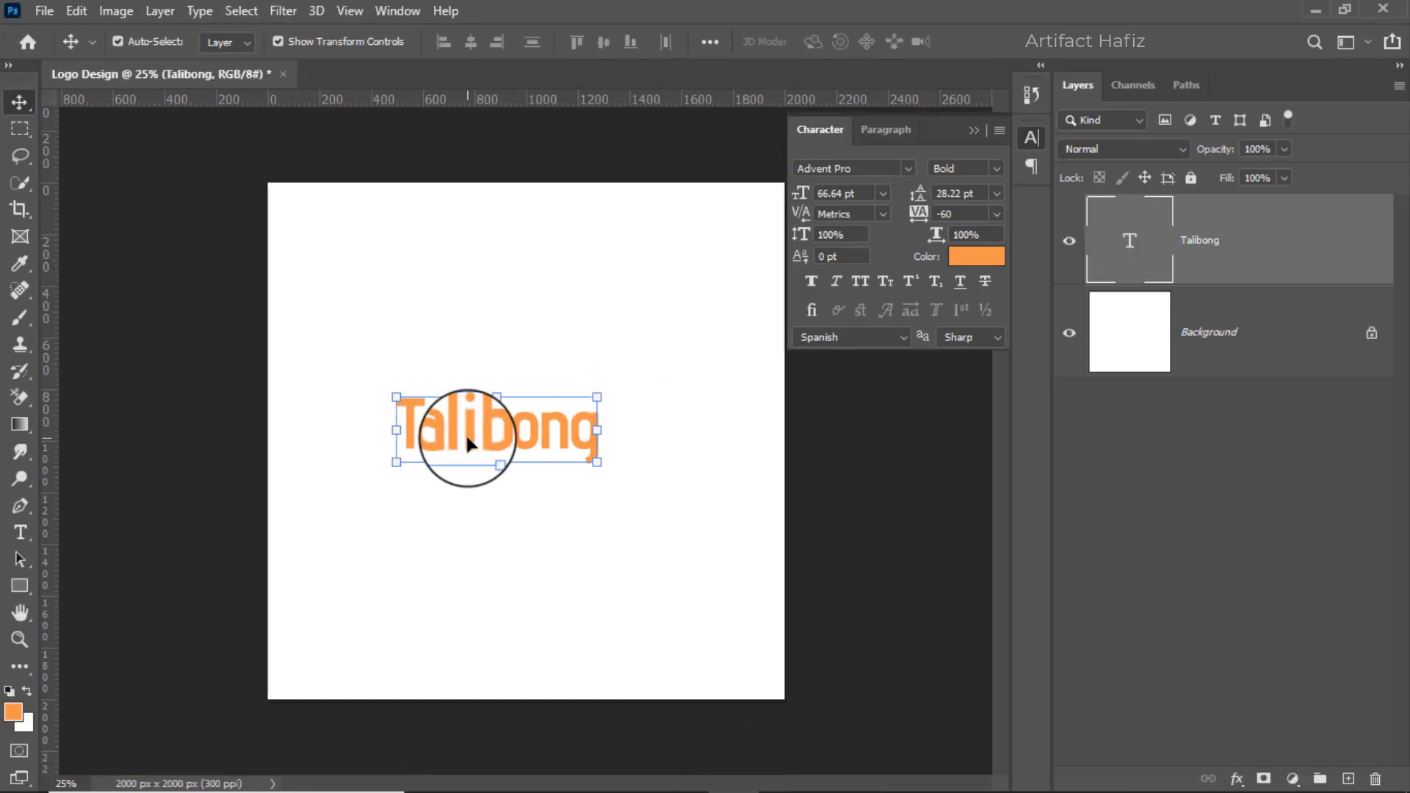
pyautogui.click(877, 168)
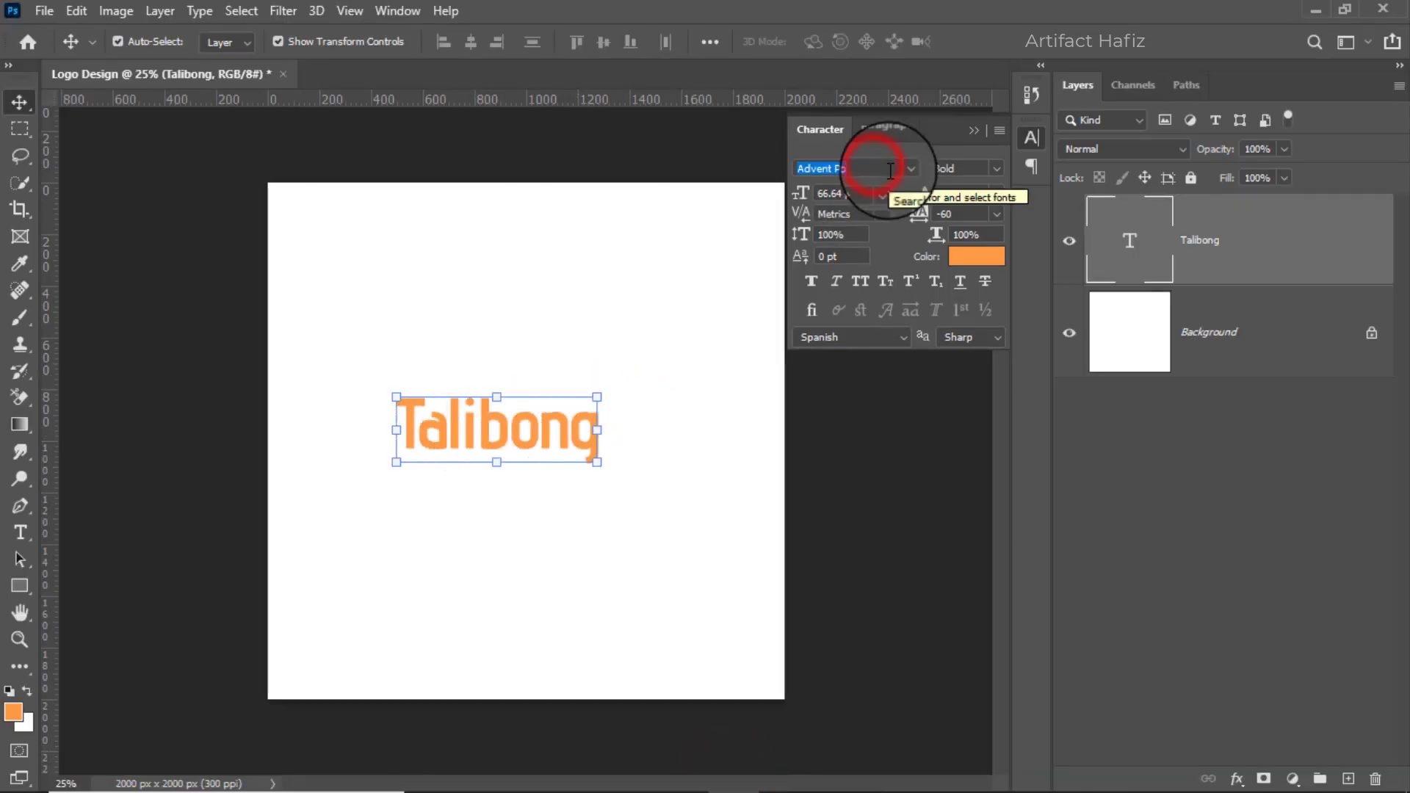
pyautogui.click(839, 168)
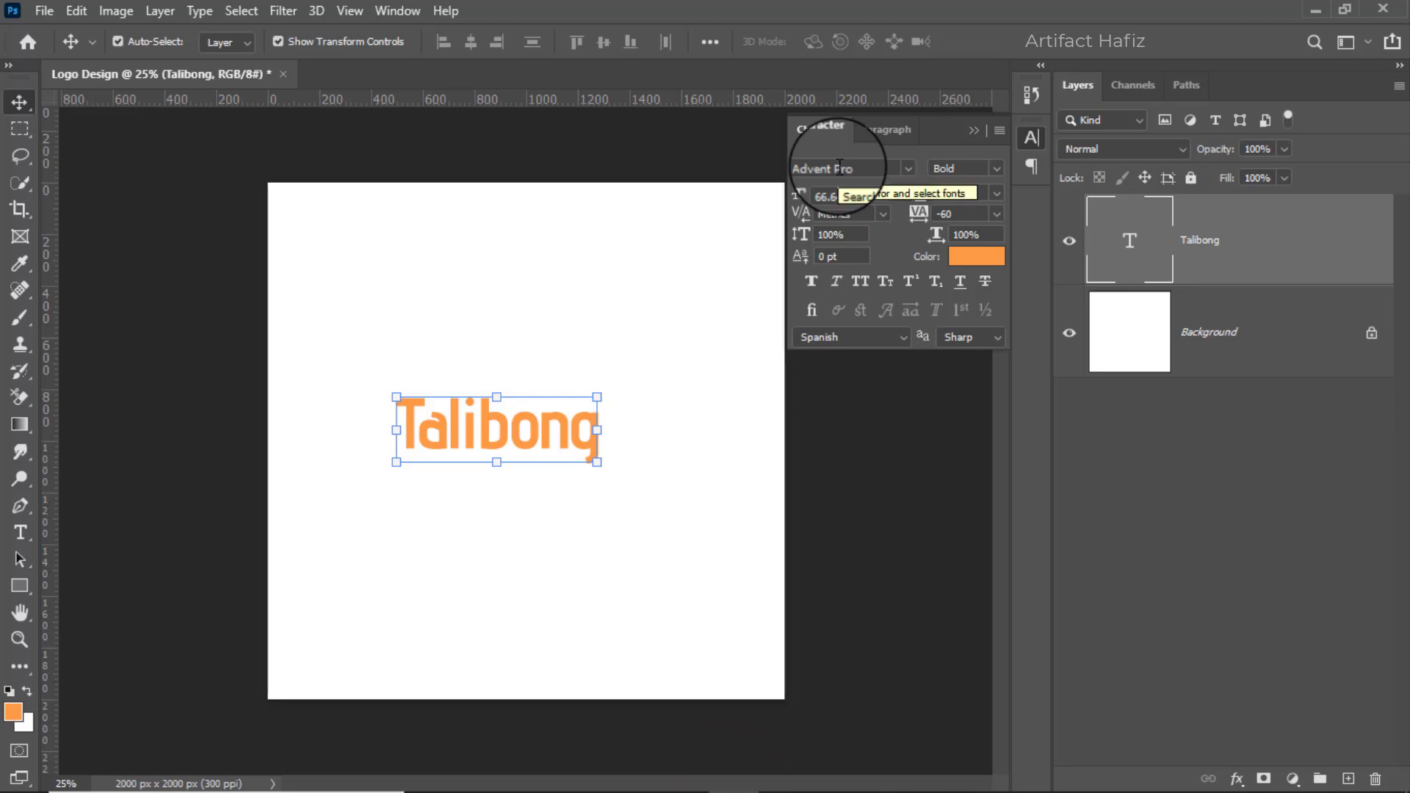
pyautogui.click(862, 169)
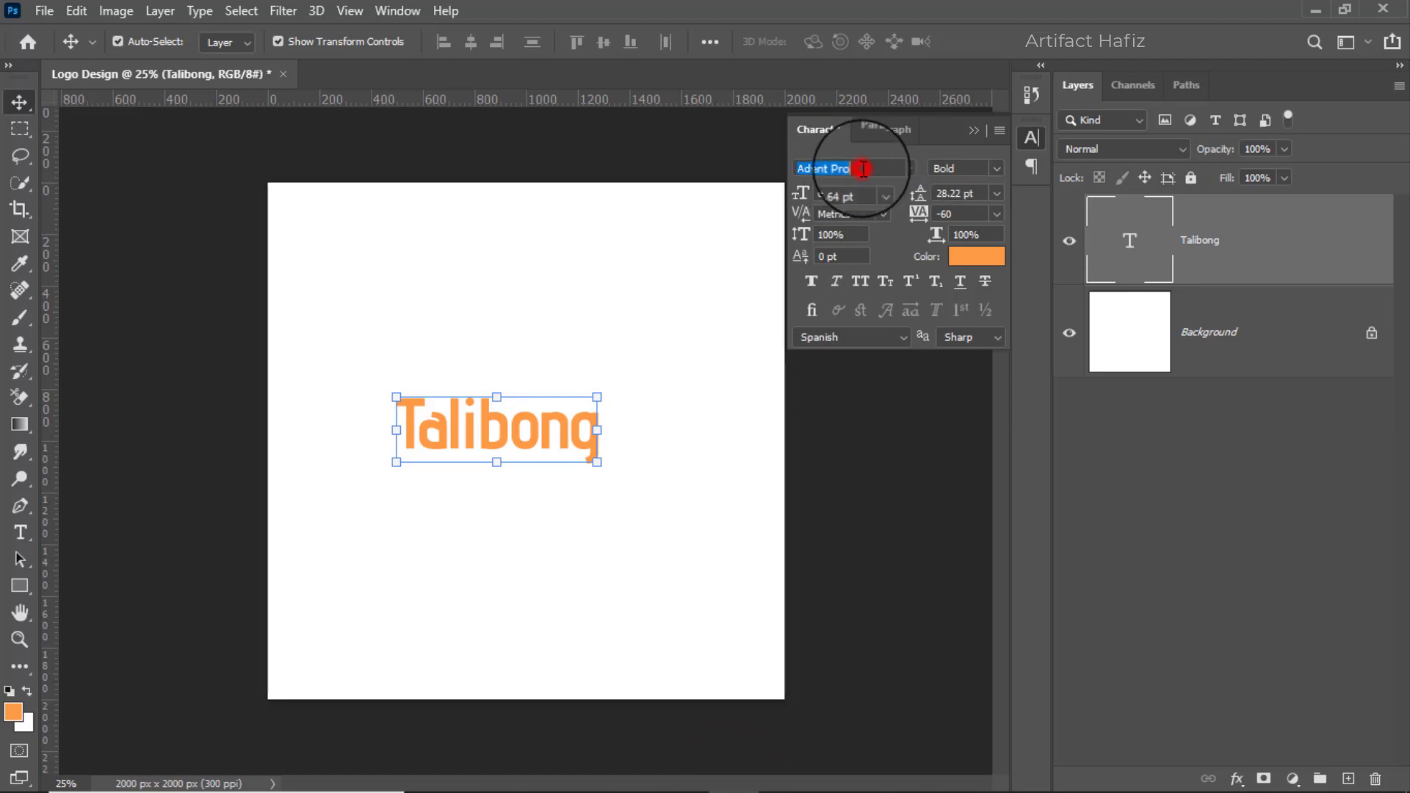
pyautogui.write('holi')
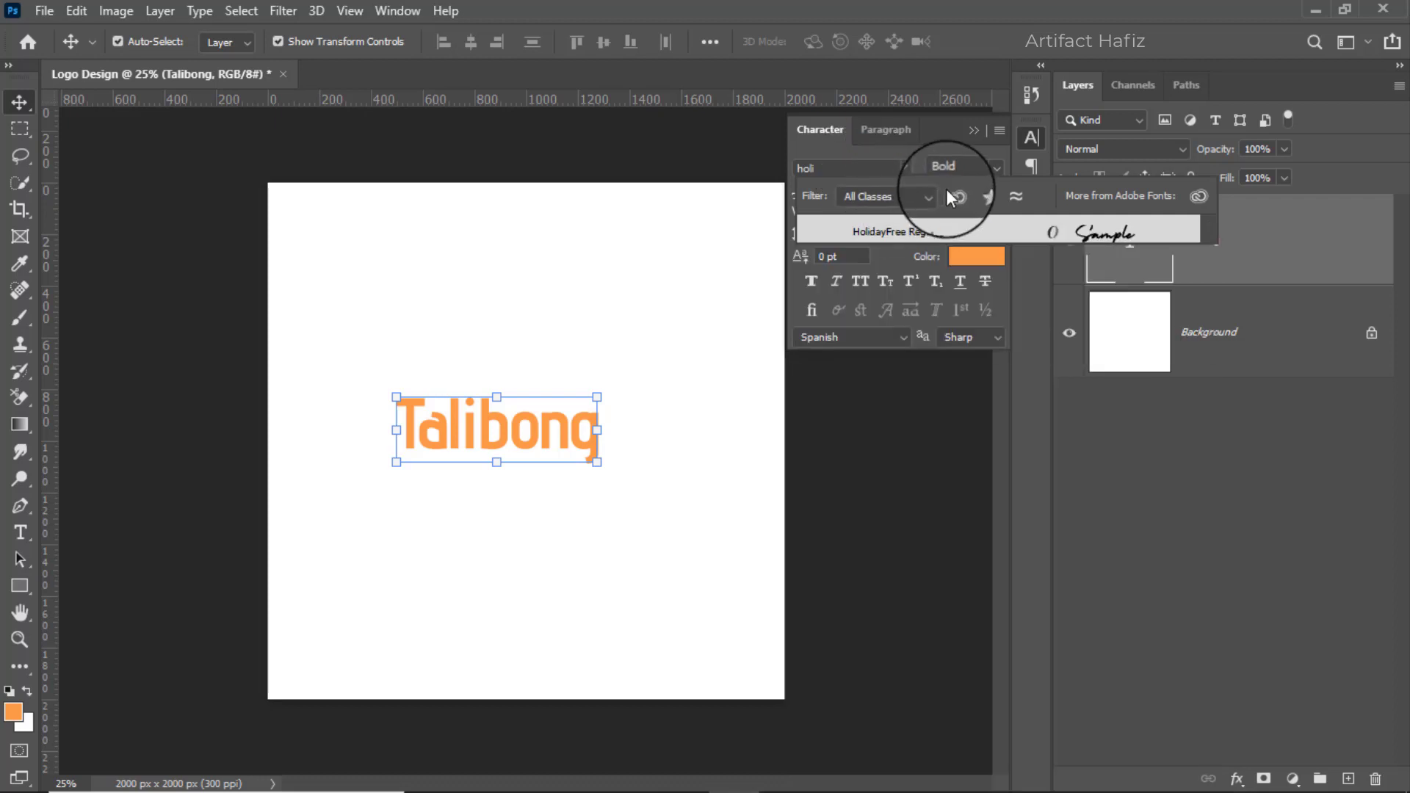
pyautogui.click(907, 229)
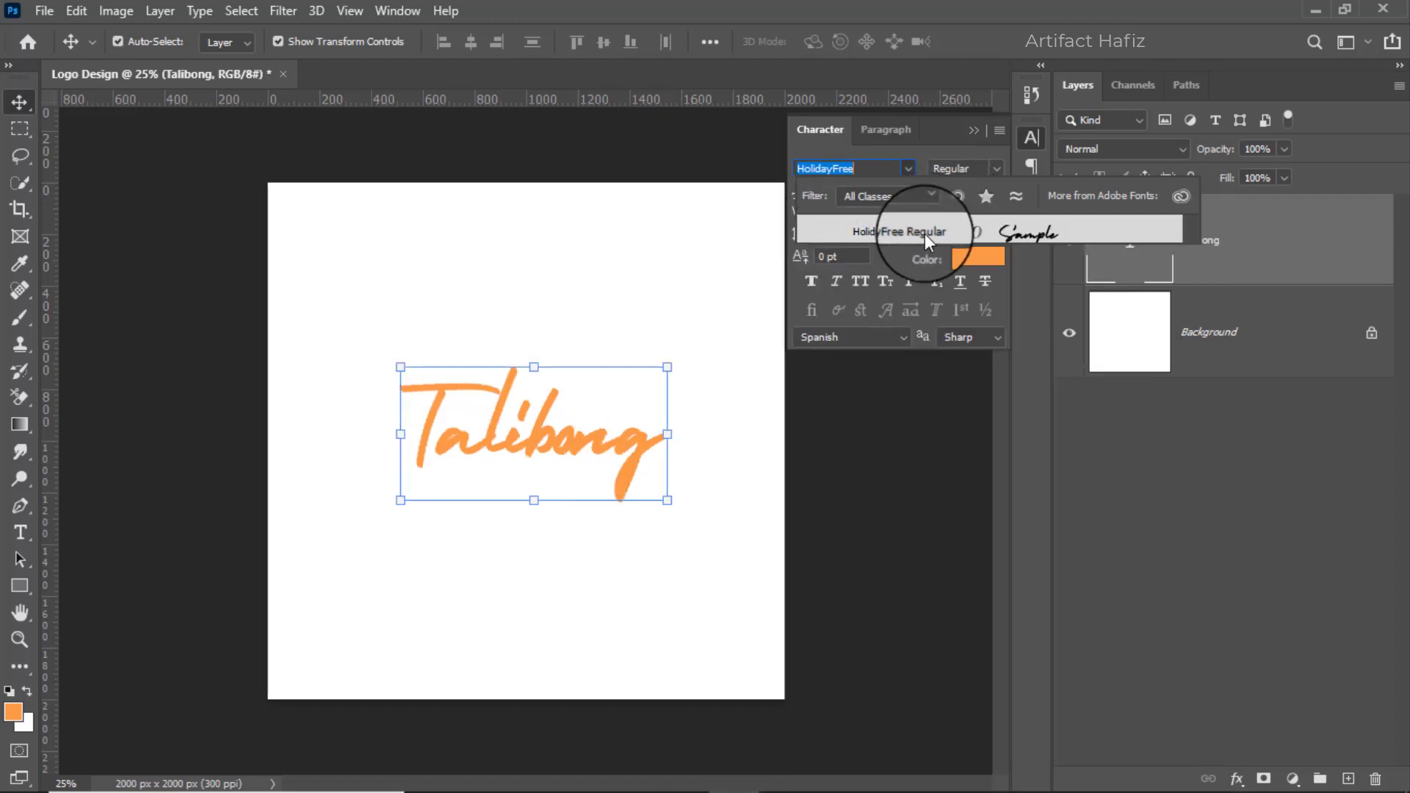
pyautogui.click(927, 230)
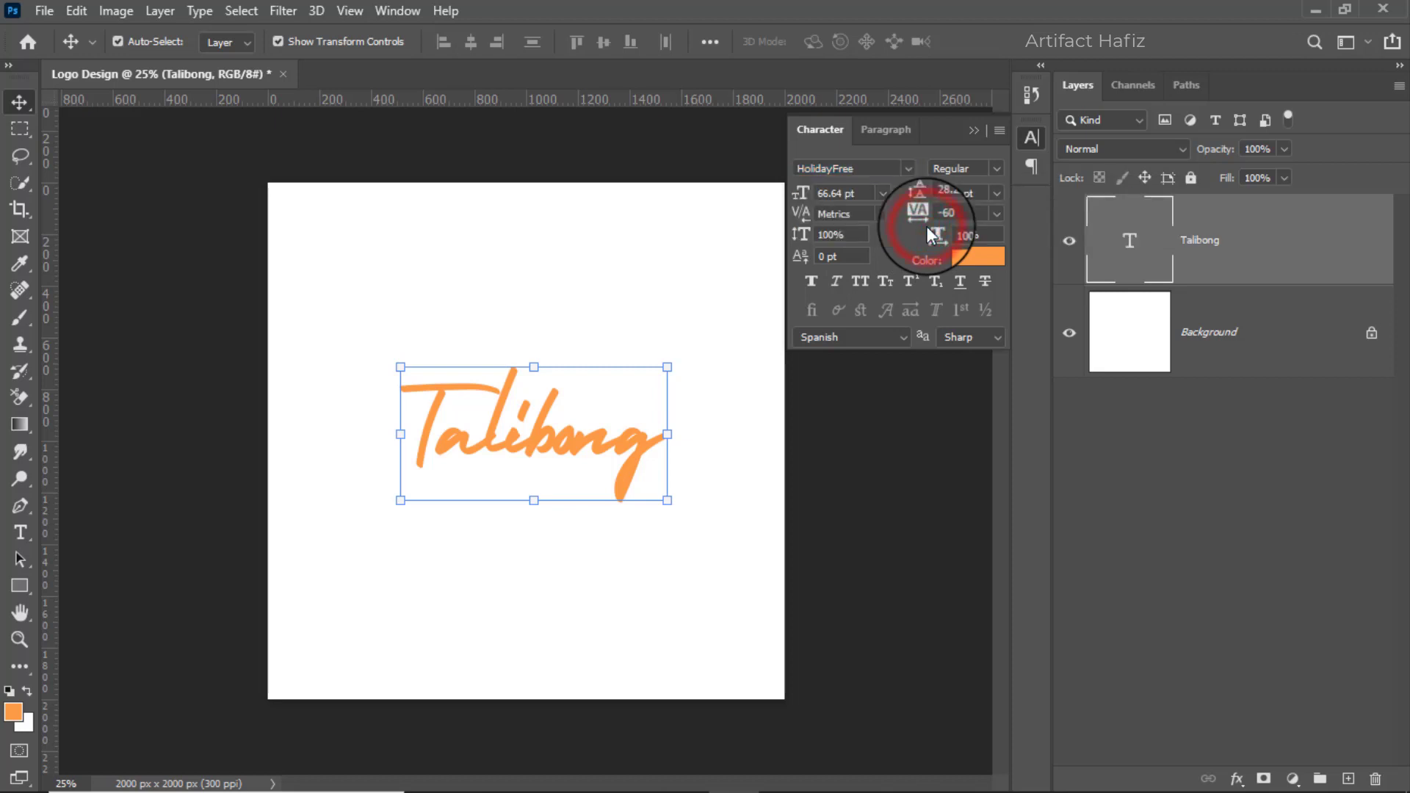
pyautogui.click(981, 126)
pyautogui.scroll(3, 544, 460)
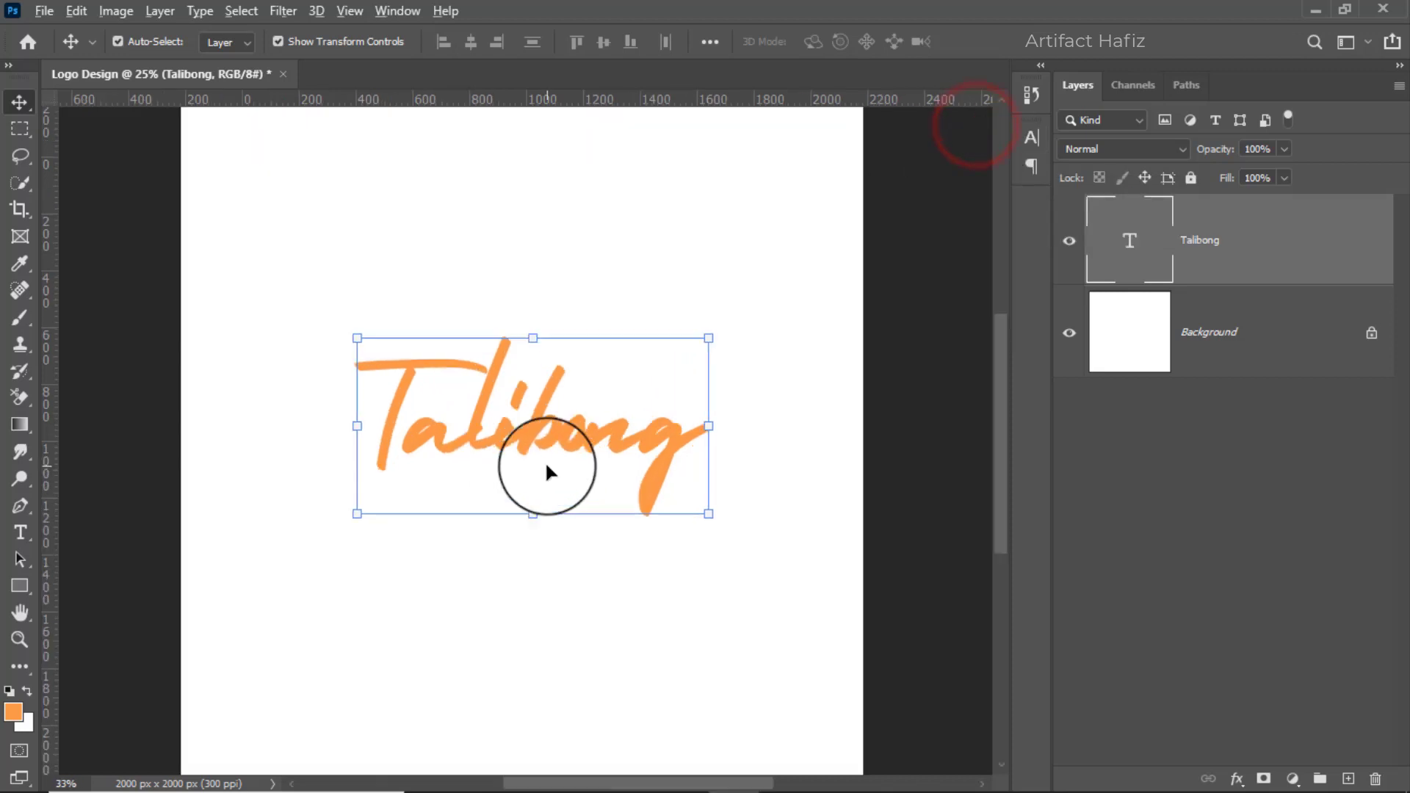
pyautogui.scroll(-2, 547, 467)
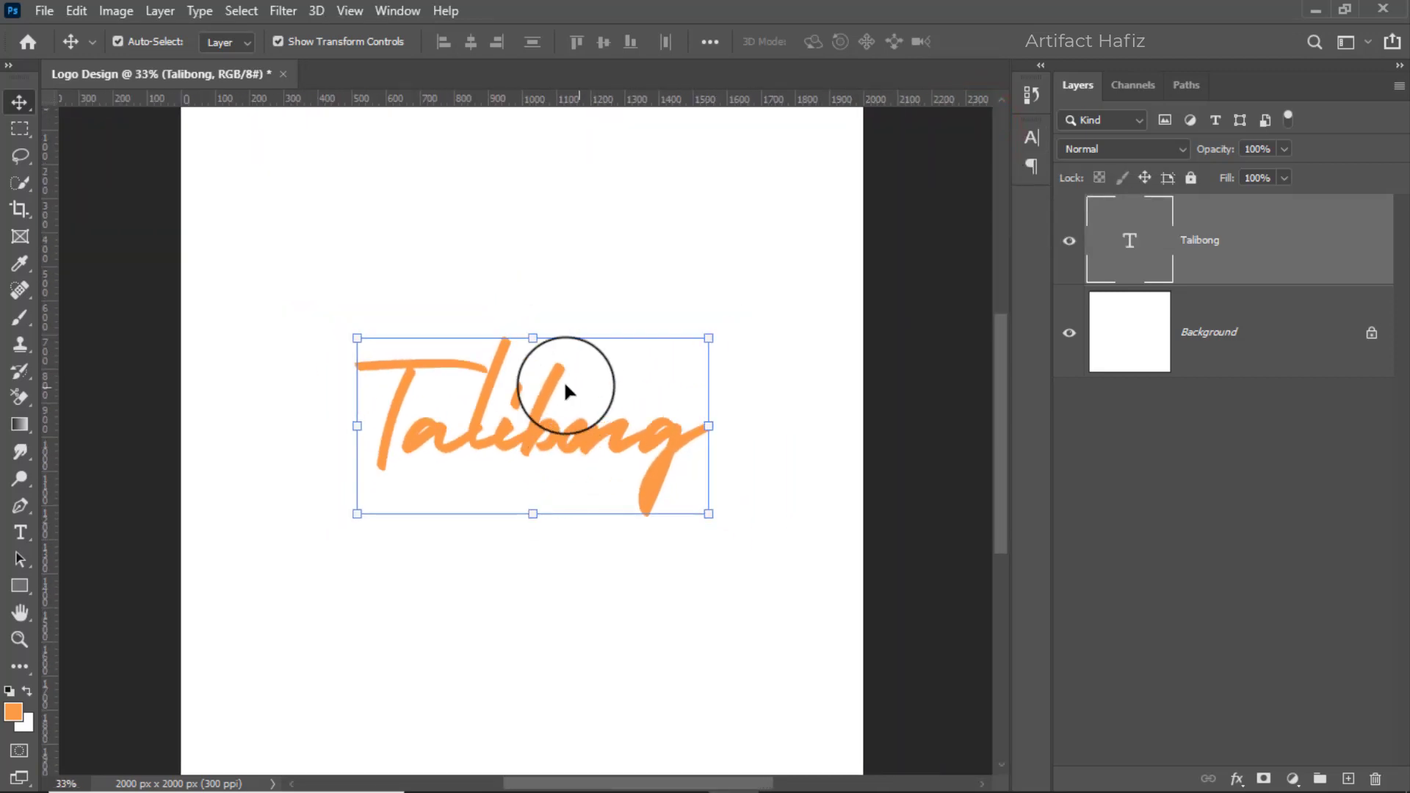
# Set the Talibong text's colour to black (#000000)
pyautogui.click(1031, 138)
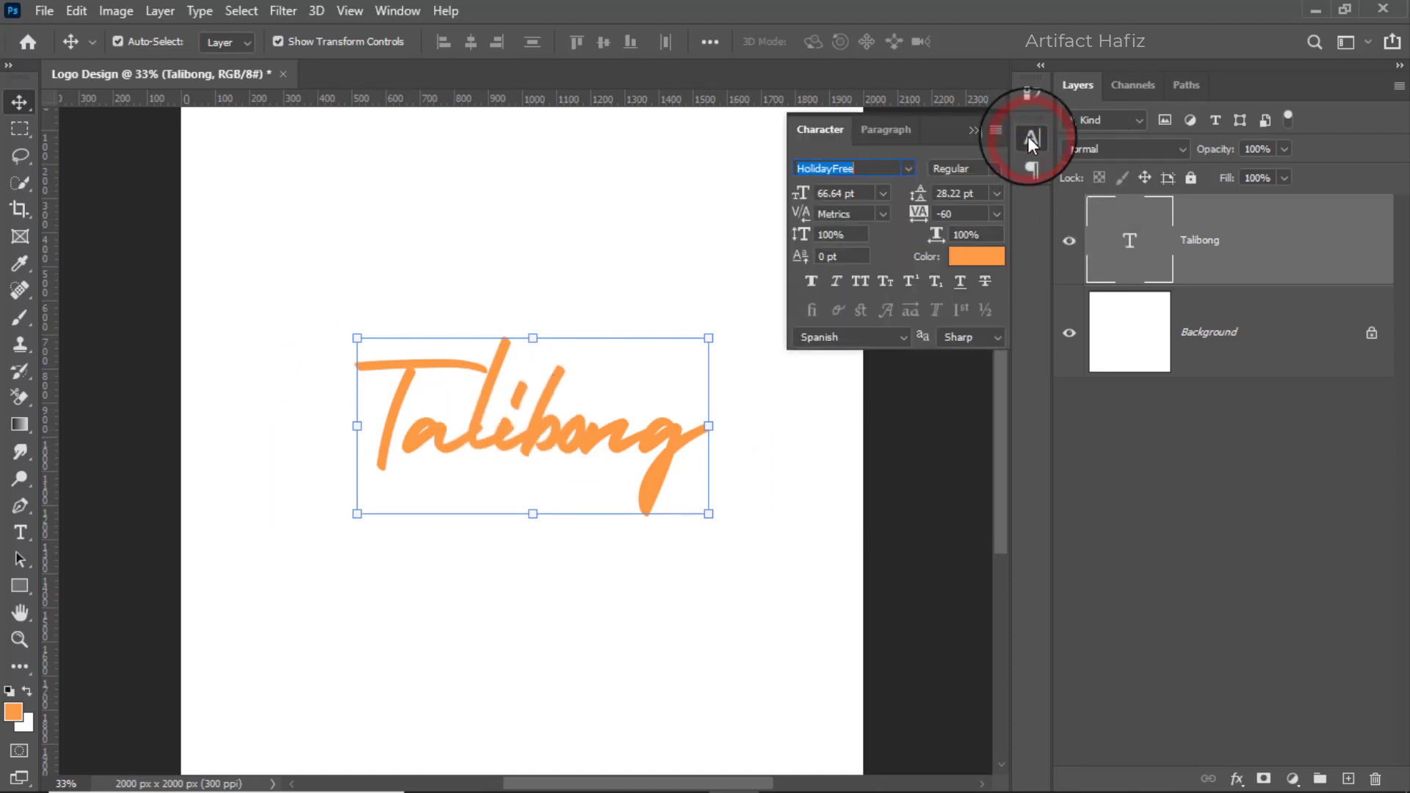
pyautogui.click(962, 255)
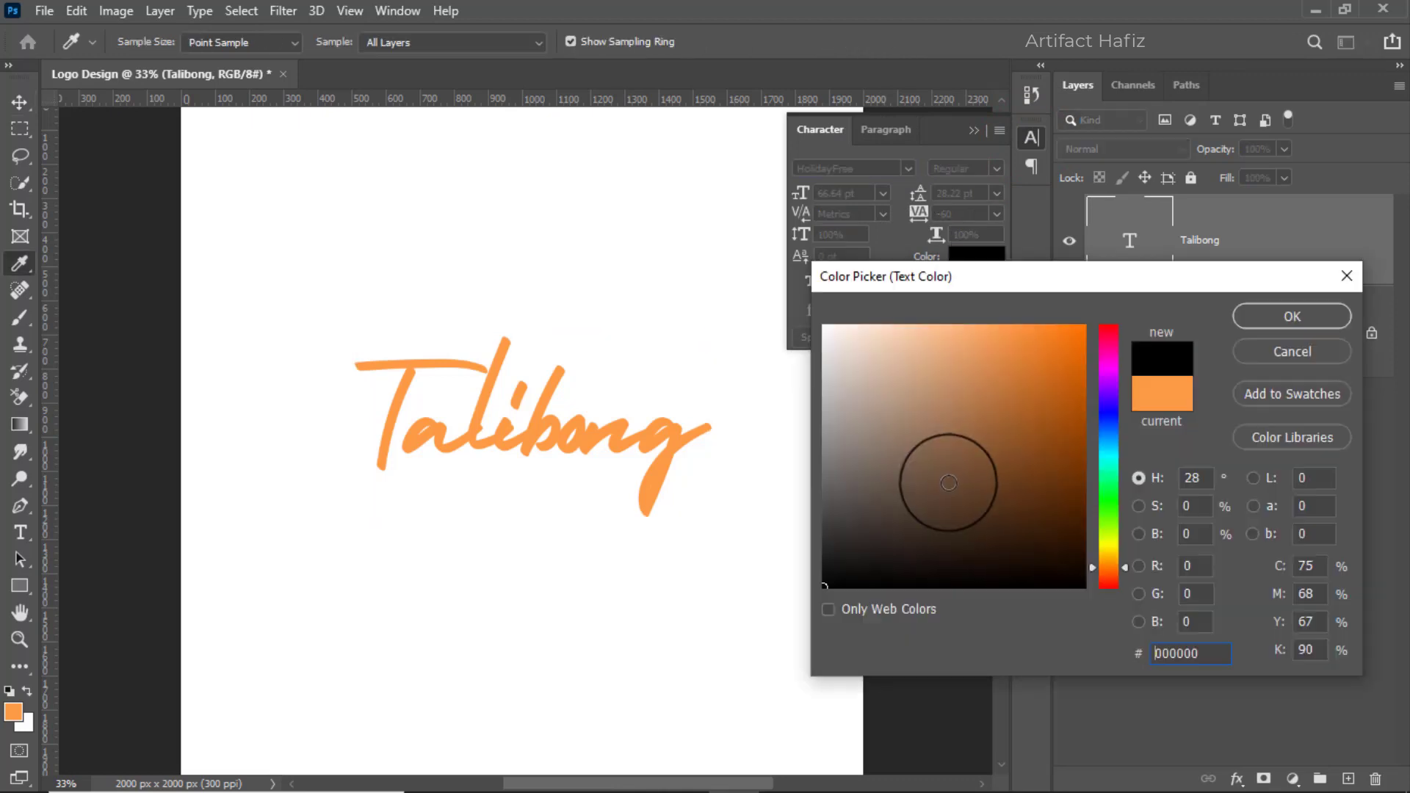
pyautogui.moveTo(948, 483); pyautogui.dragTo(1117, 315)
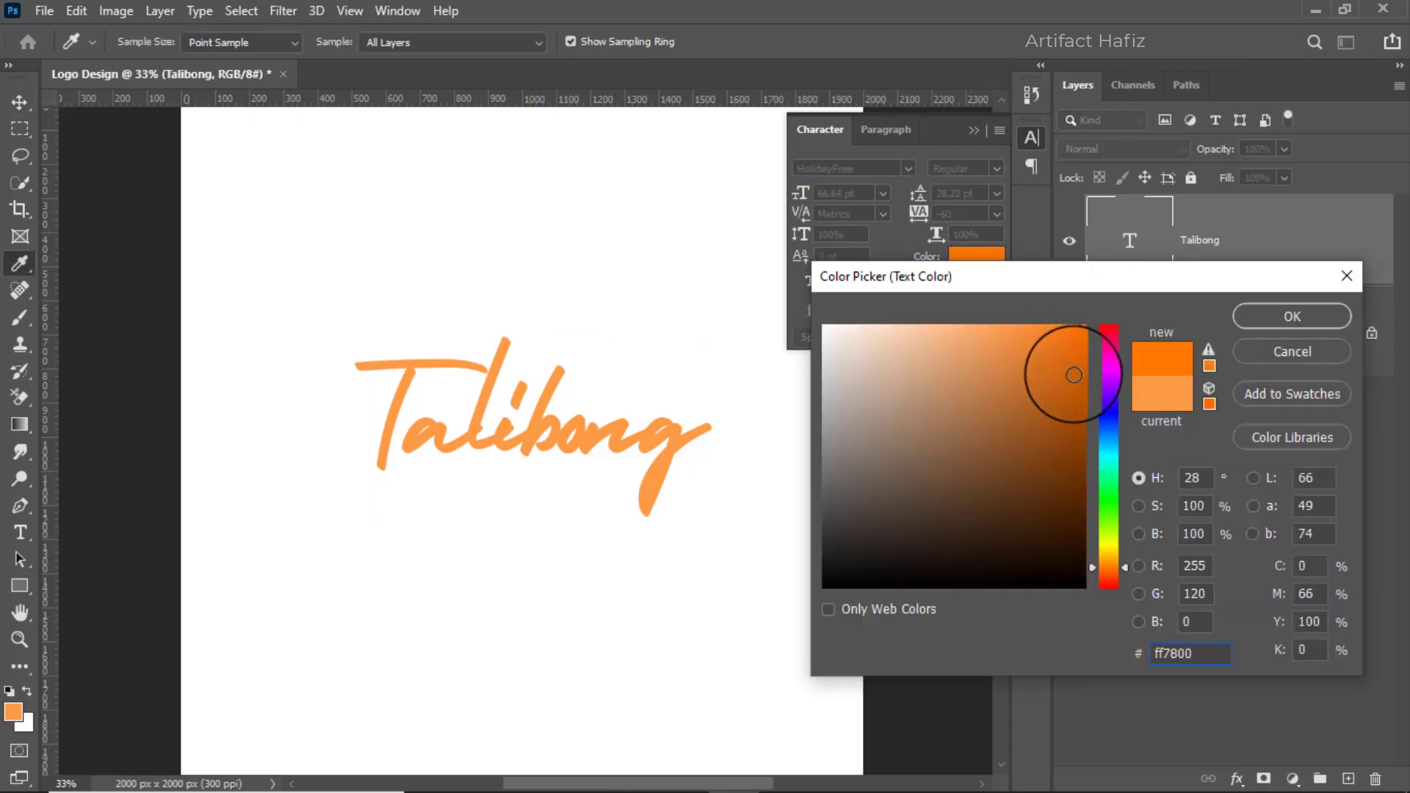
pyautogui.moveTo(1073, 374); pyautogui.dragTo(801, 600)
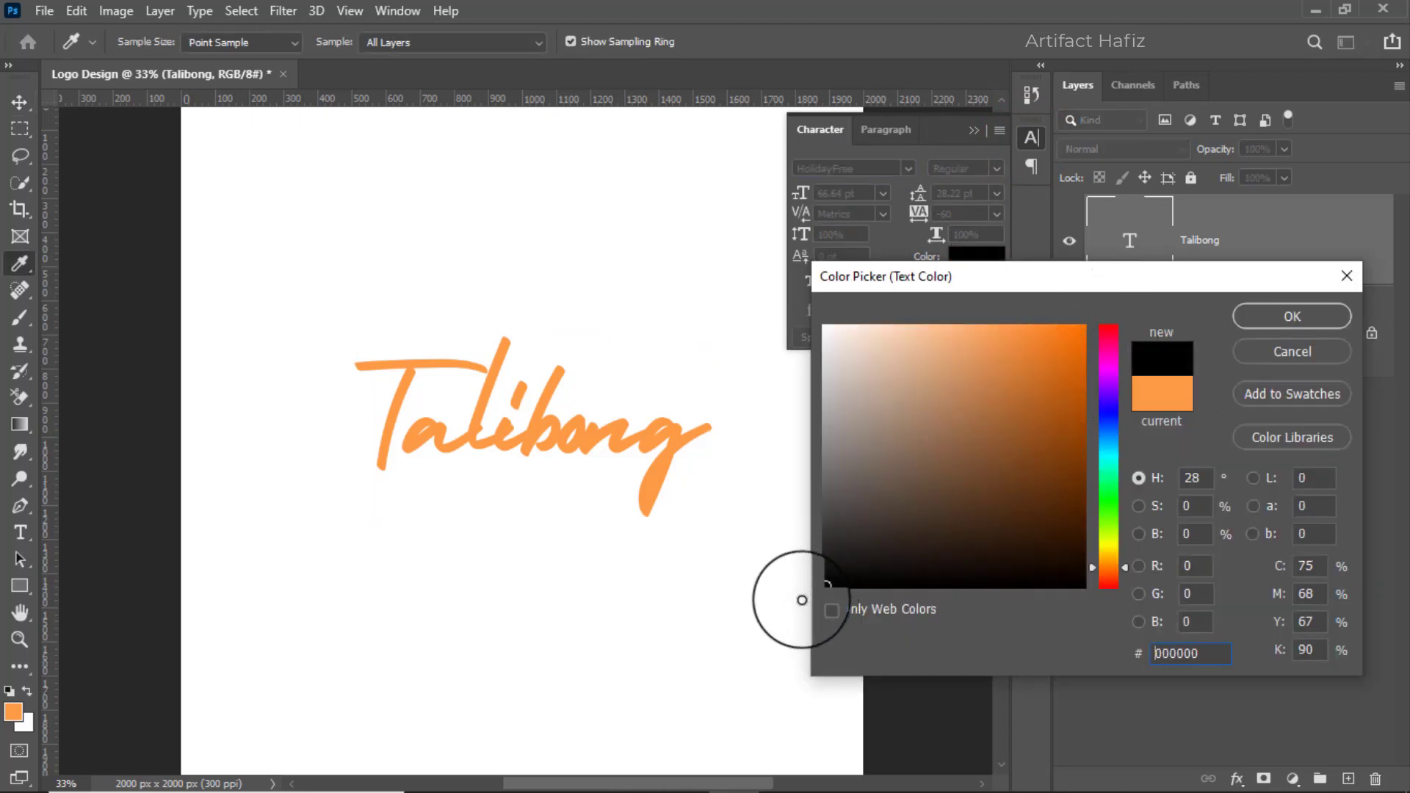
pyautogui.click(1317, 317)
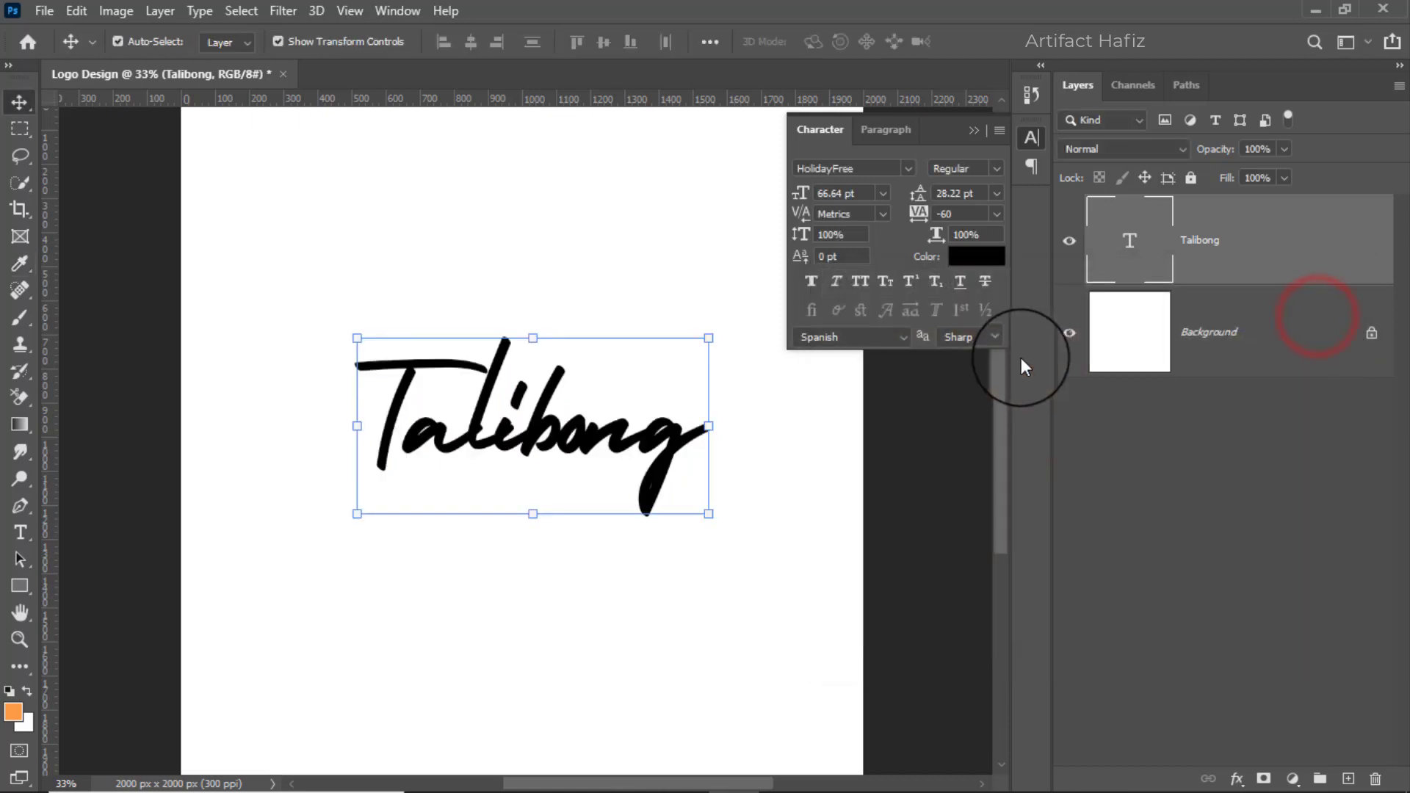
pyautogui.click(977, 130)
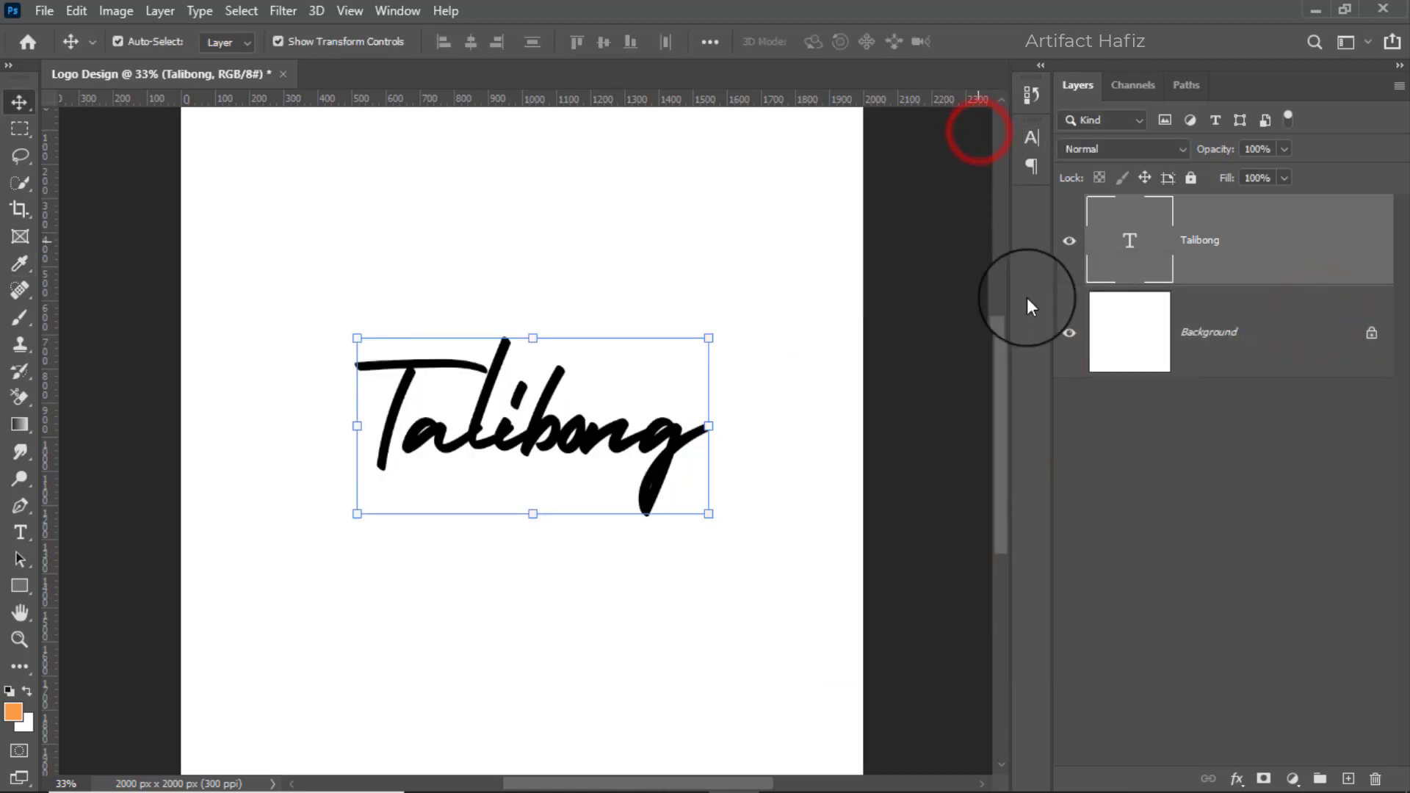
# Set the Talibong text's colour to dark grey #2c2c2c
pyautogui.click(1031, 138)
pyautogui.click(986, 261)
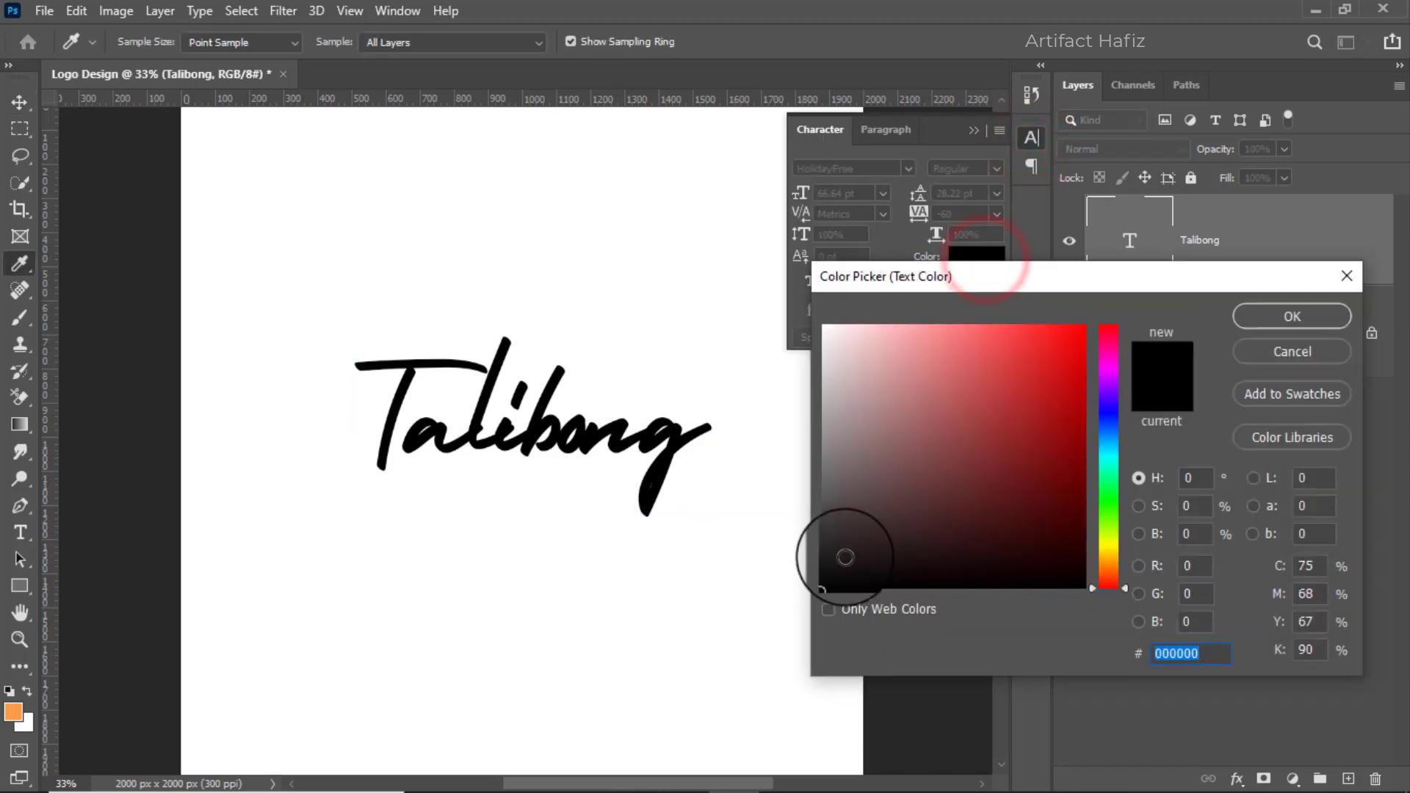
pyautogui.click(824, 547)
pyautogui.click(815, 551)
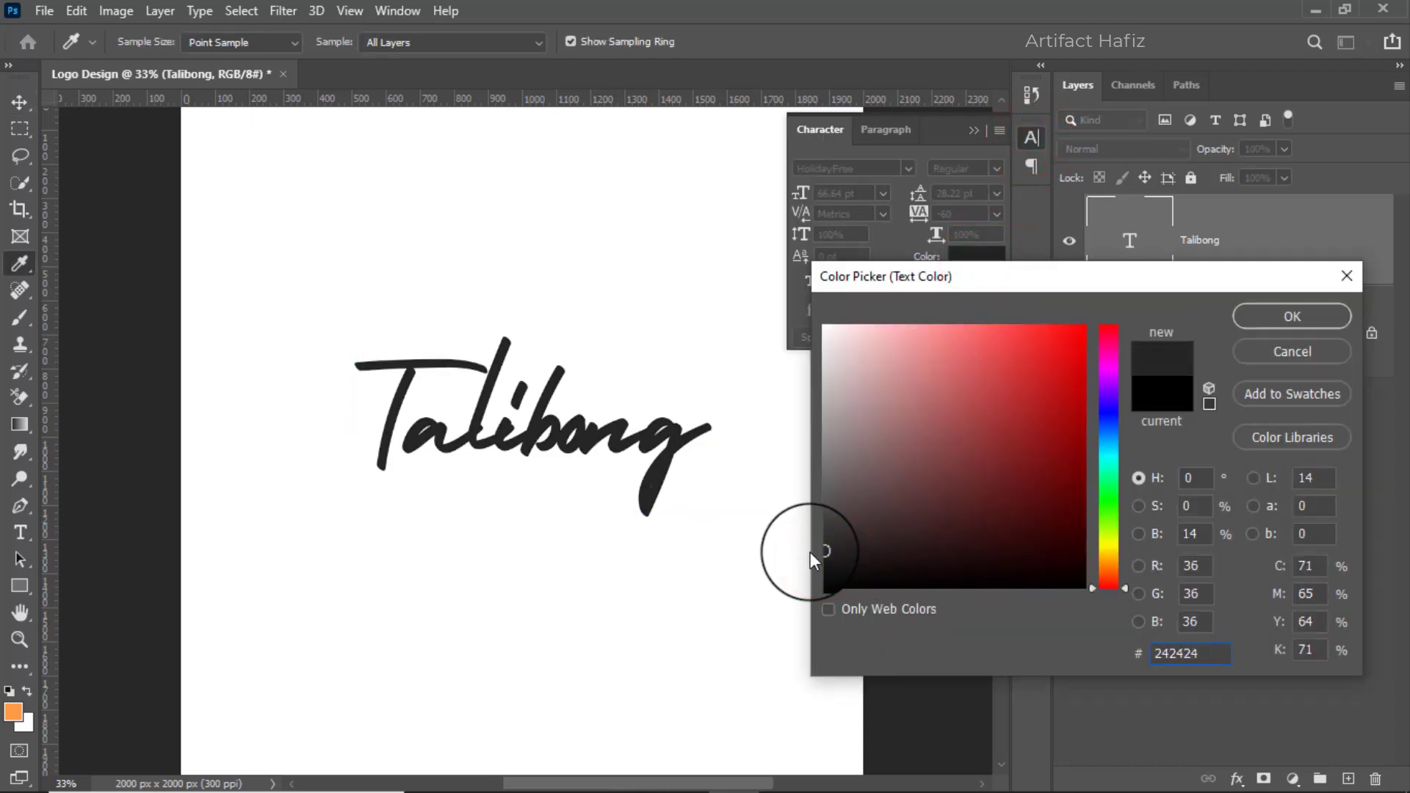
pyautogui.click(827, 541)
pyautogui.click(820, 530)
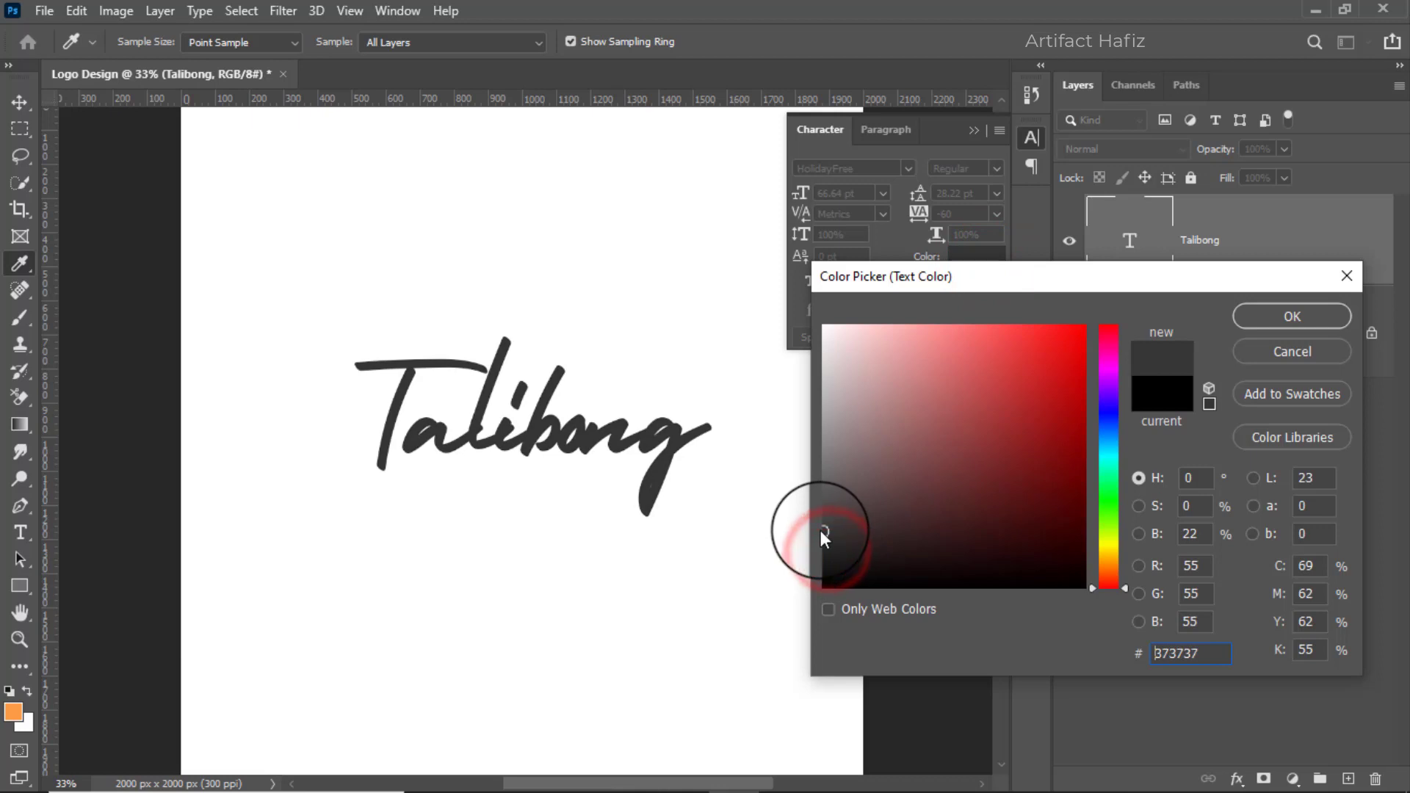
pyautogui.click(823, 539)
pyautogui.moveTo(823, 540); pyautogui.dragTo(821, 547)
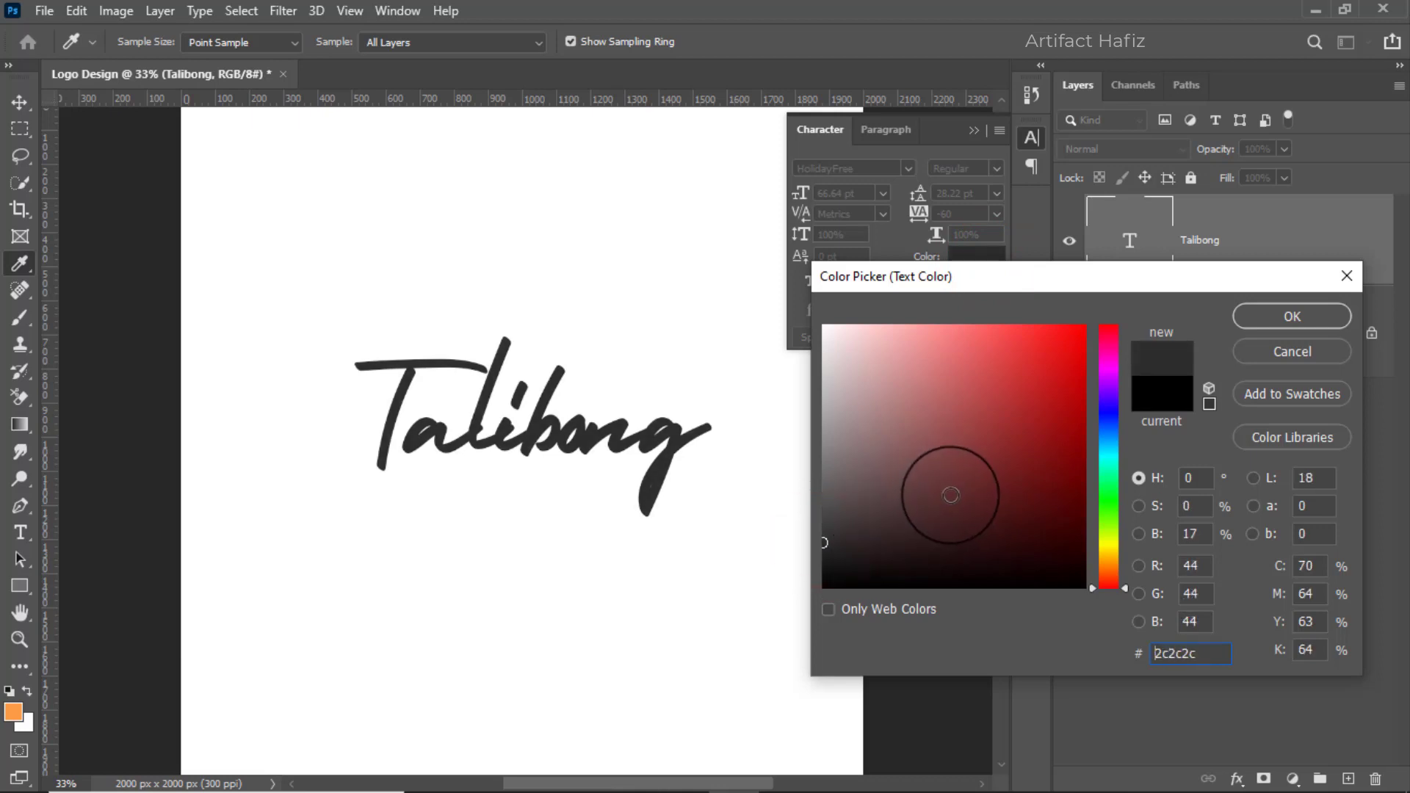
pyautogui.click(1289, 314)
pyautogui.click(972, 130)
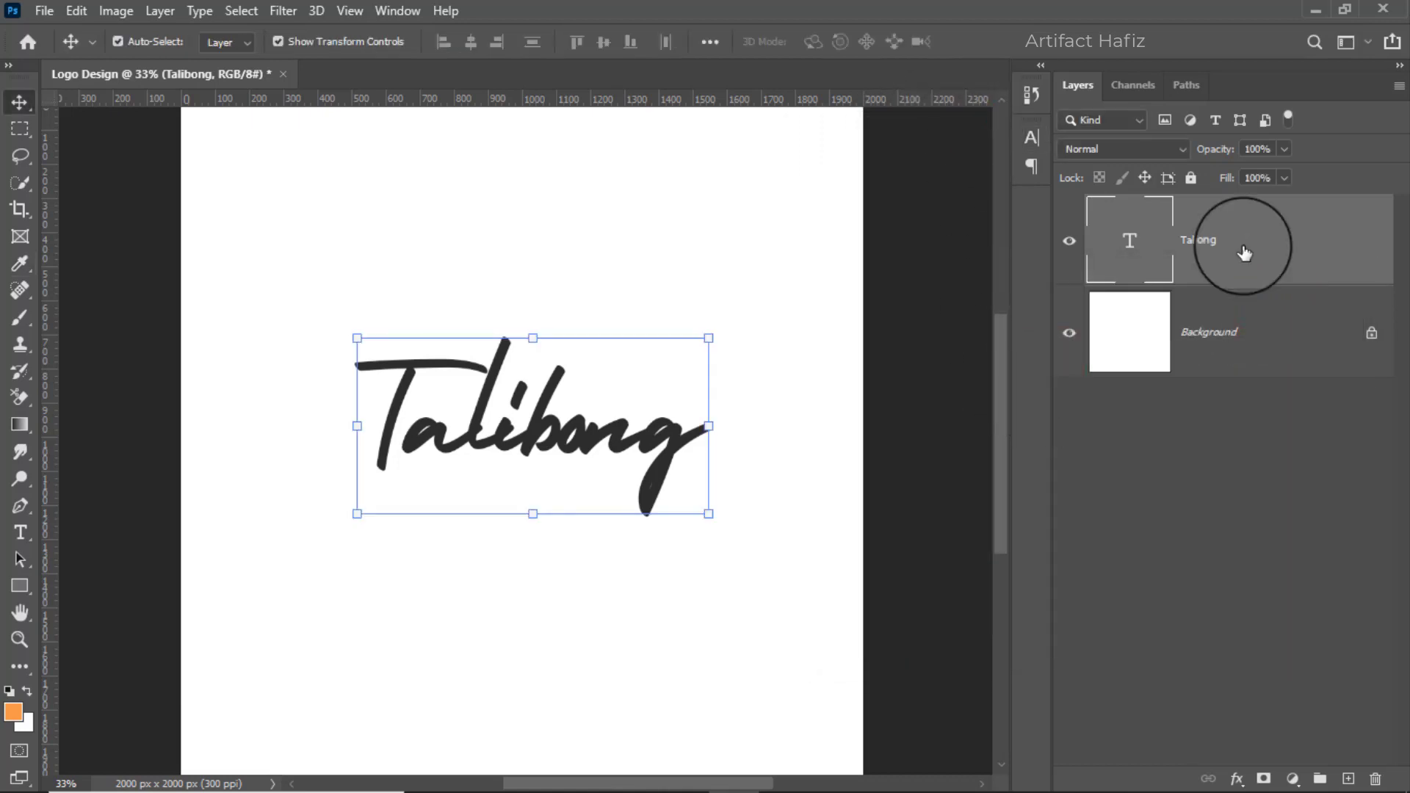
# Add a Photography text line, enlarge it to about 28 pt and place it directly beneath the Talibong wordmark
pyautogui.click(22, 533)
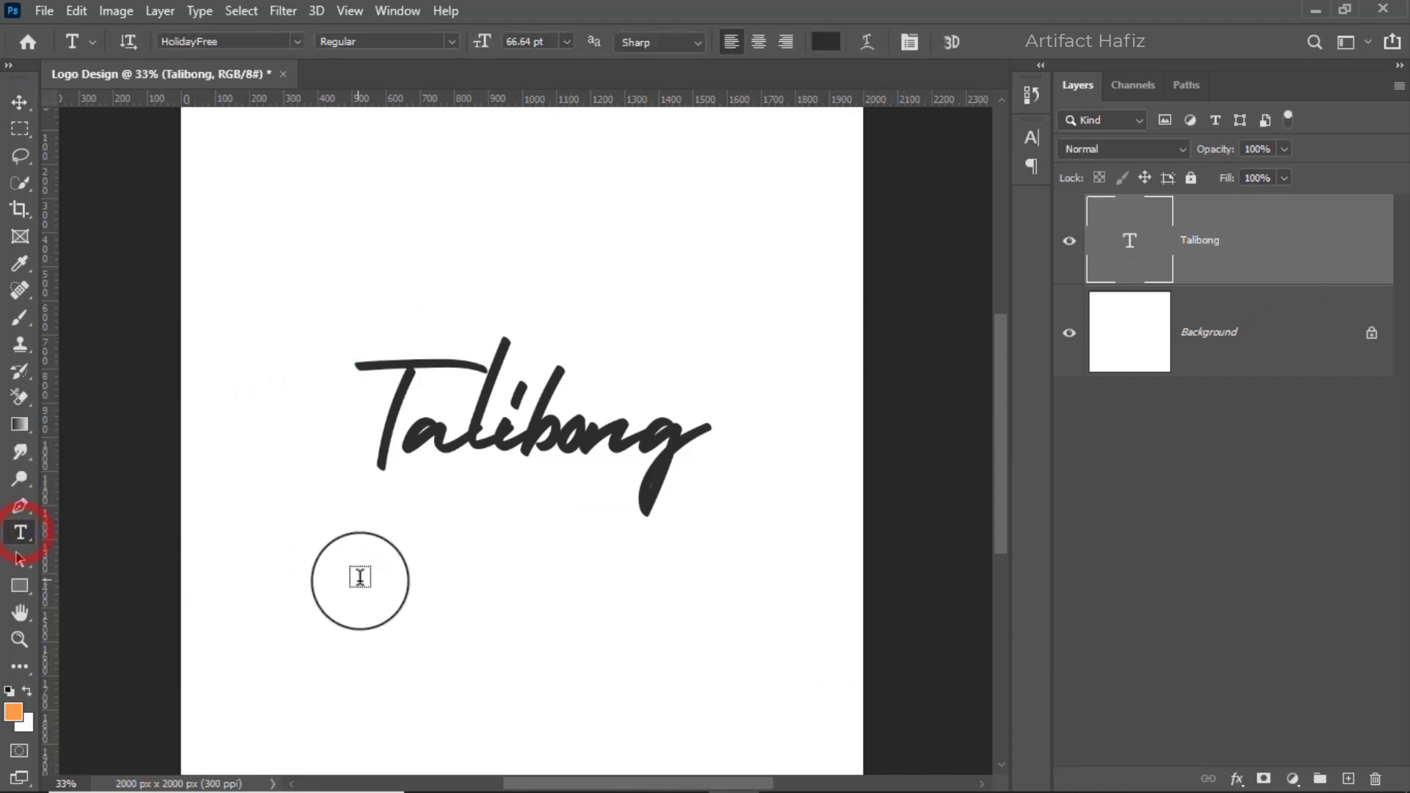
pyautogui.click(362, 575)
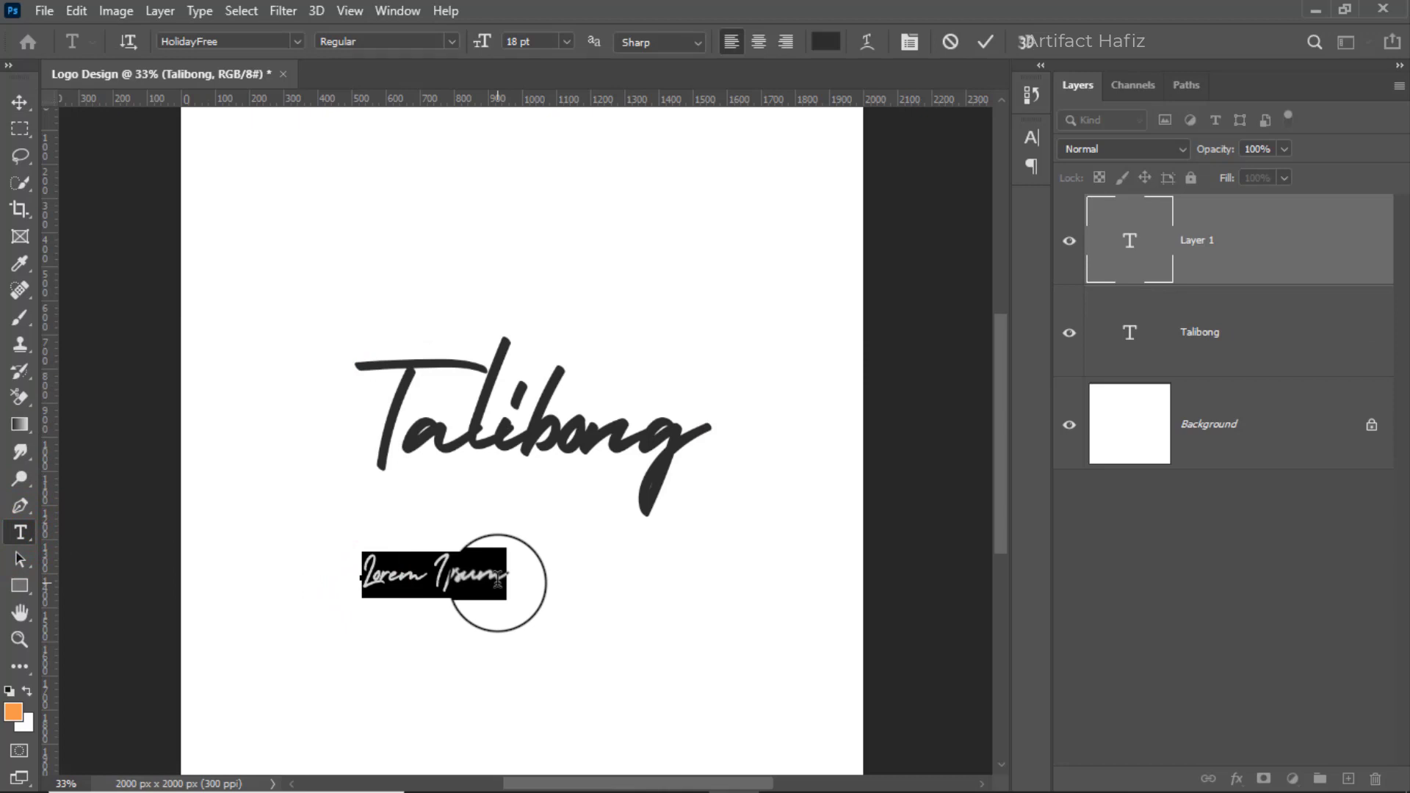
pyautogui.write('Pla')
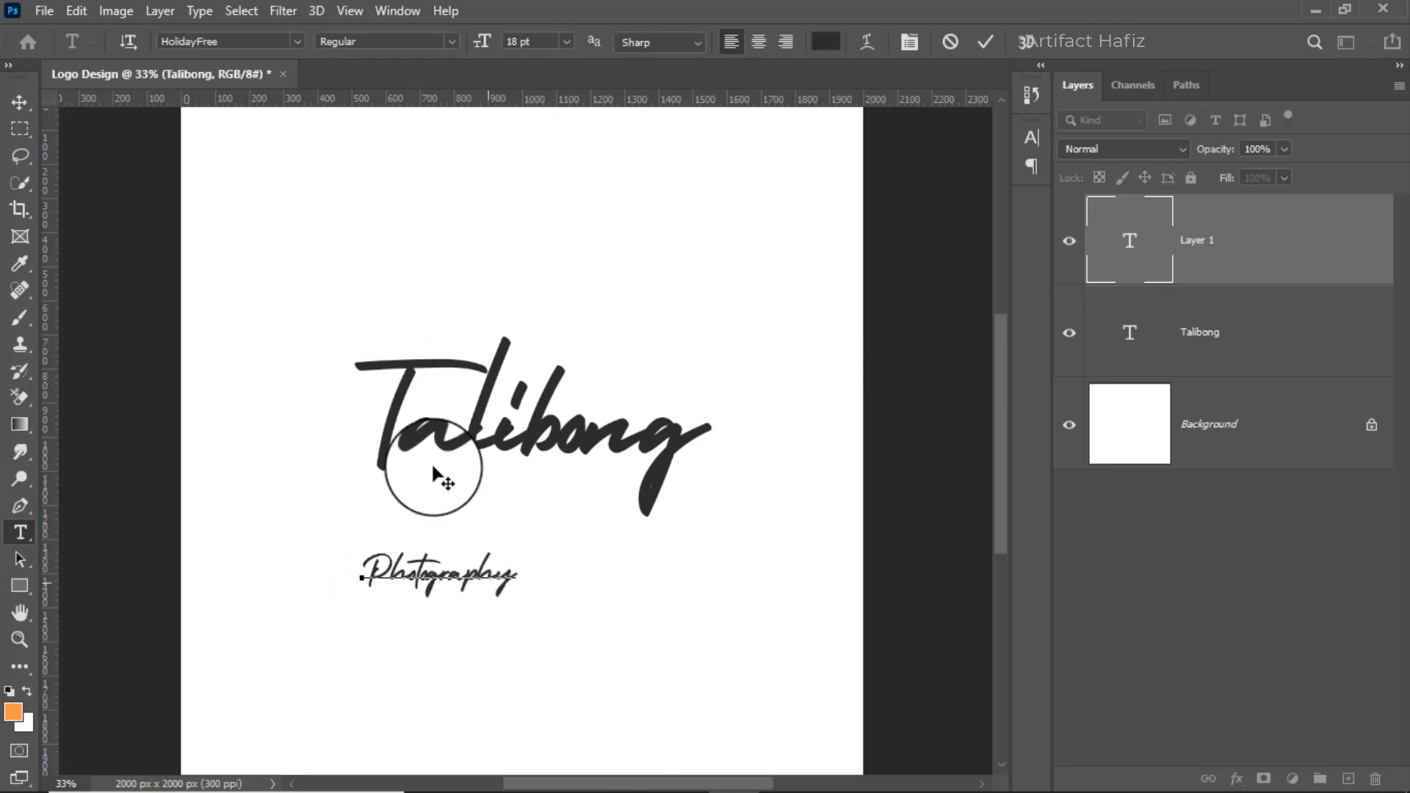
pyautogui.click(20, 101)
pyautogui.moveTo(482, 578); pyautogui.dragTo(570, 498)
pyautogui.click(1017, 42)
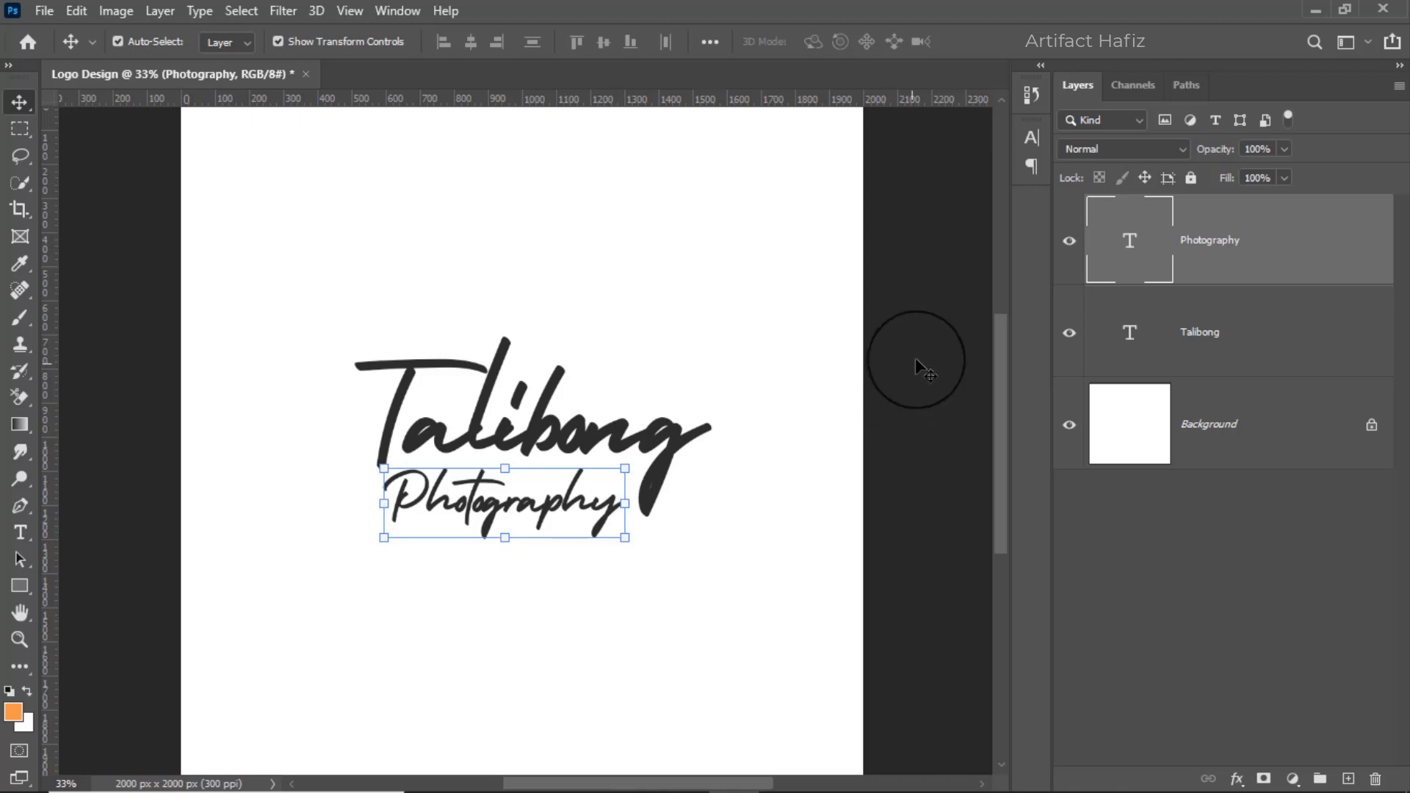
# Set the Photography text's font to Roboto Light
pyautogui.click(1032, 136)
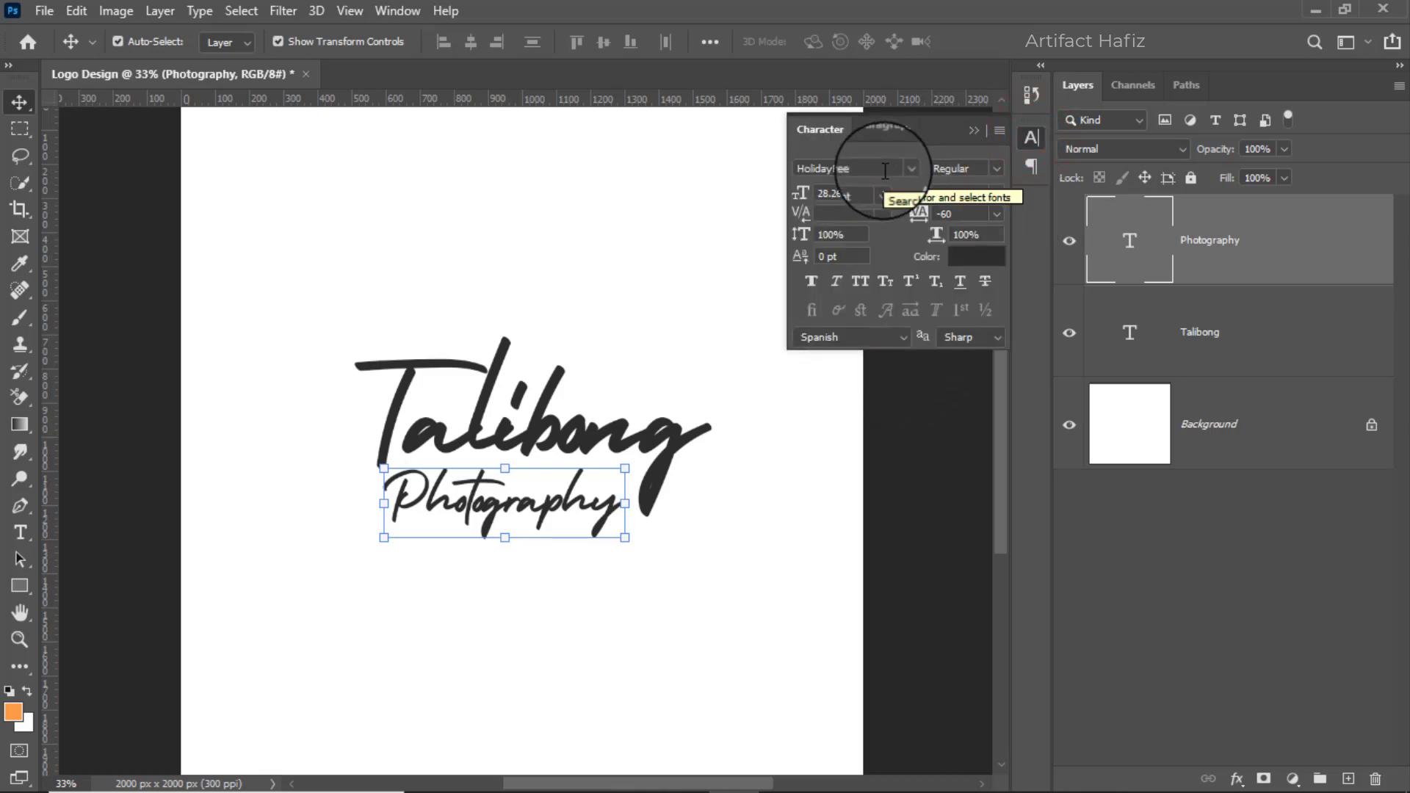
pyautogui.click(885, 170)
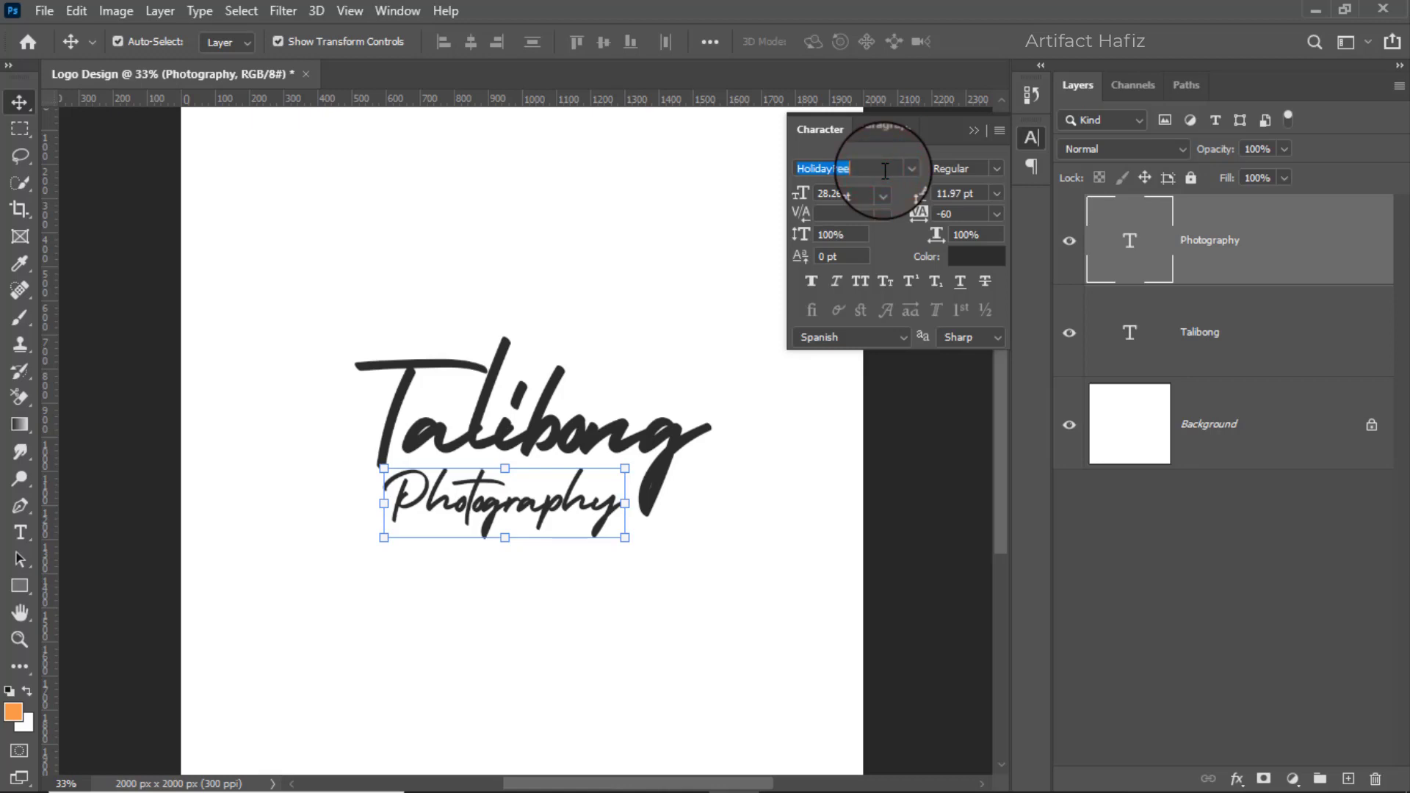
pyautogui.write('roboto')
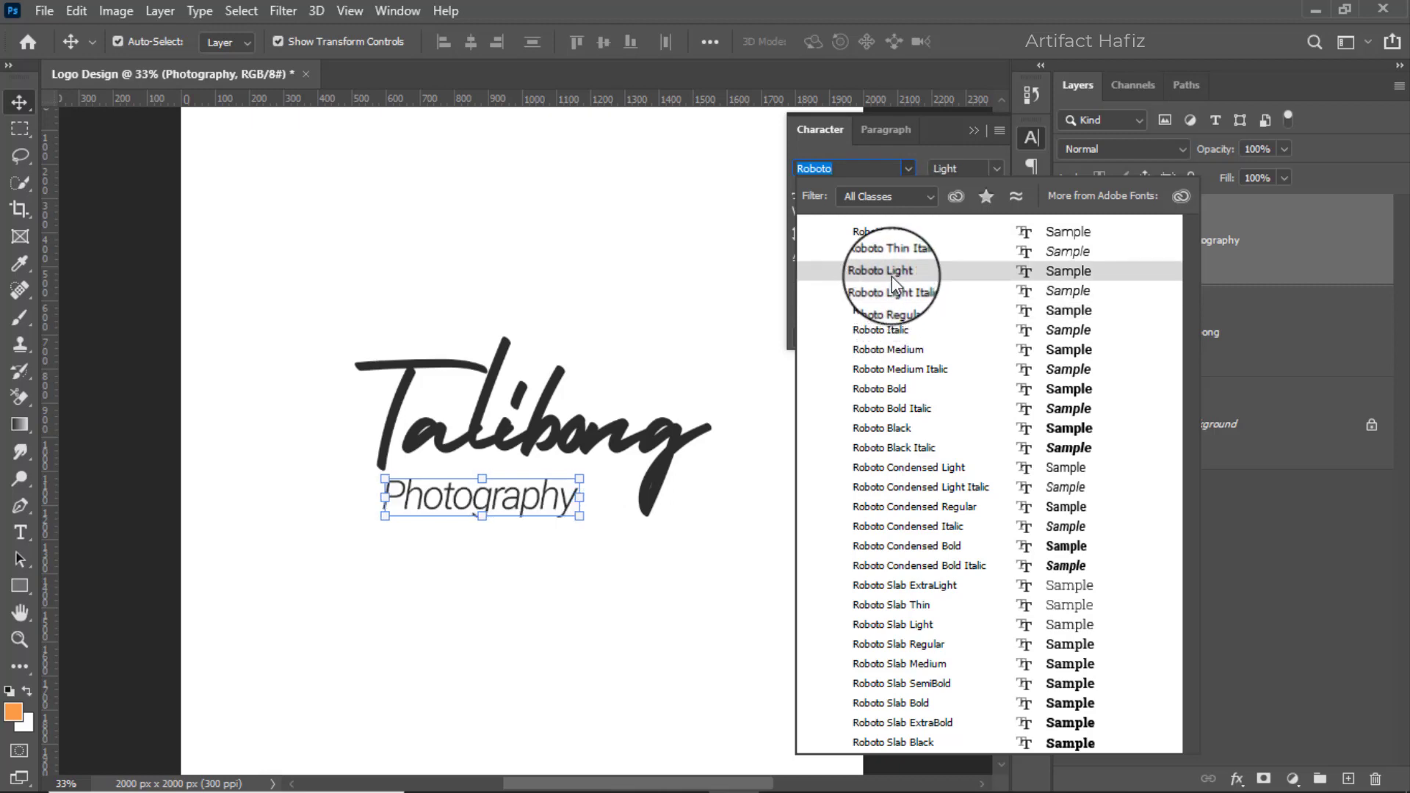
pyautogui.click(892, 275)
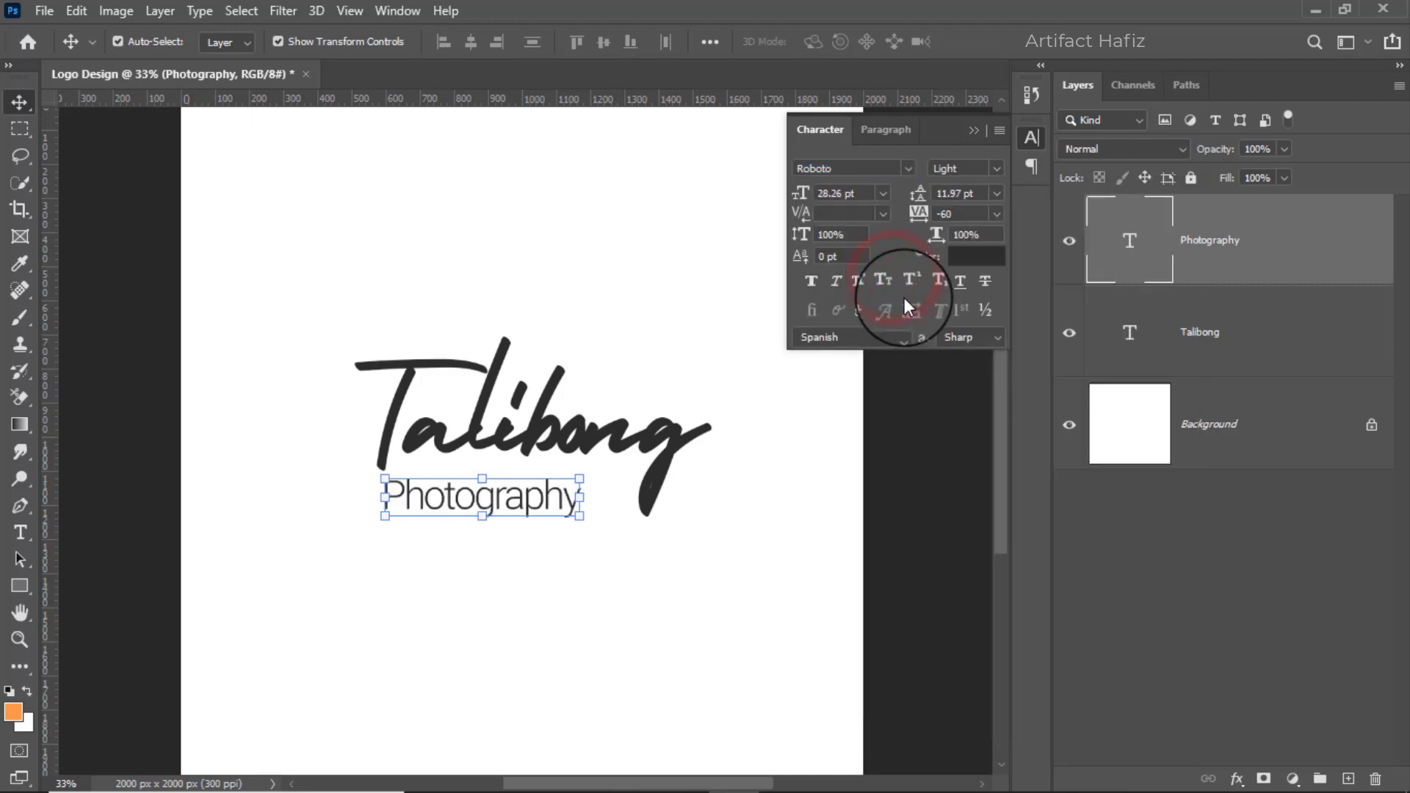
# Reduce the Photography text's font size to 23 pt
pyautogui.click(858, 193)
pyautogui.press('Down')
pyautogui.press('Down')
pyautogui.press('Down')
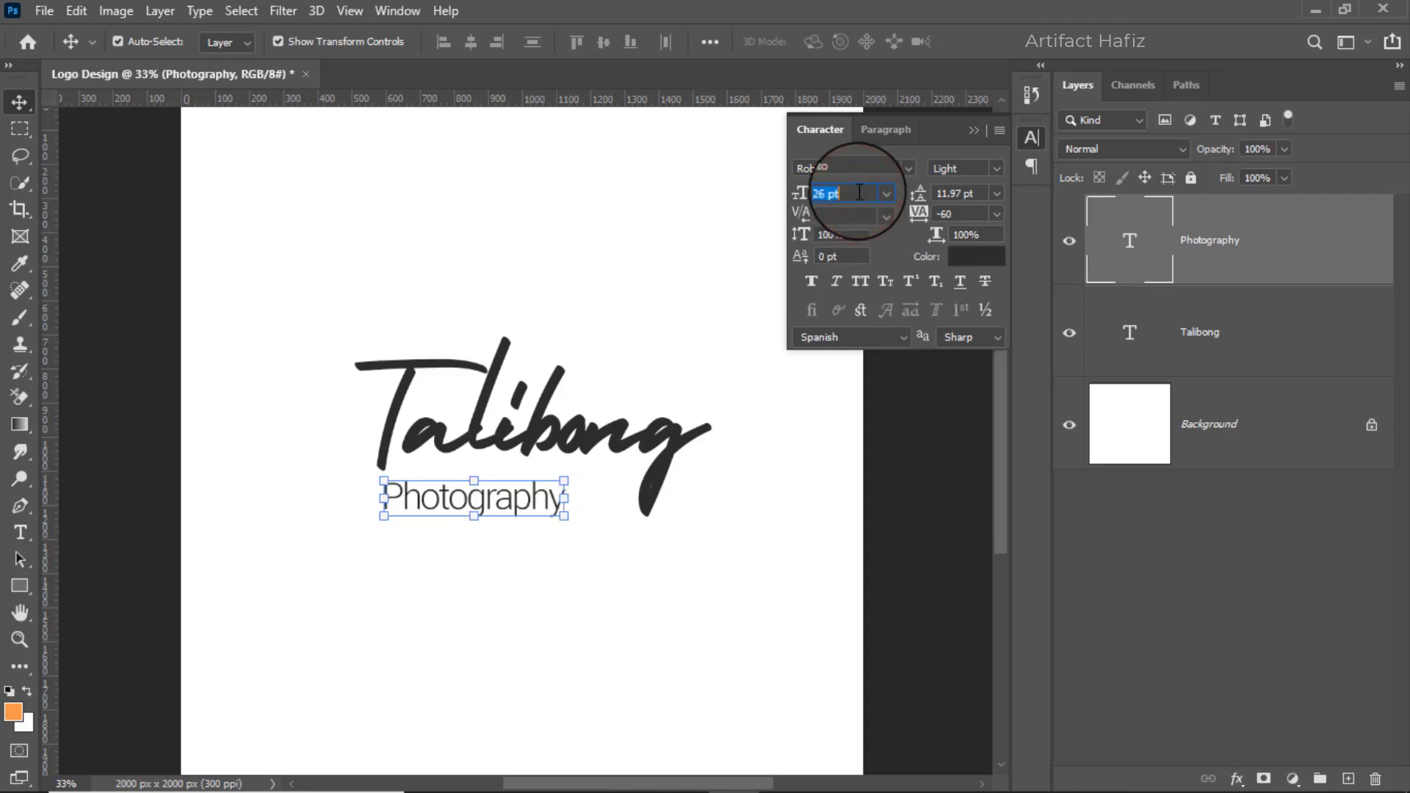
pyautogui.press('Down')
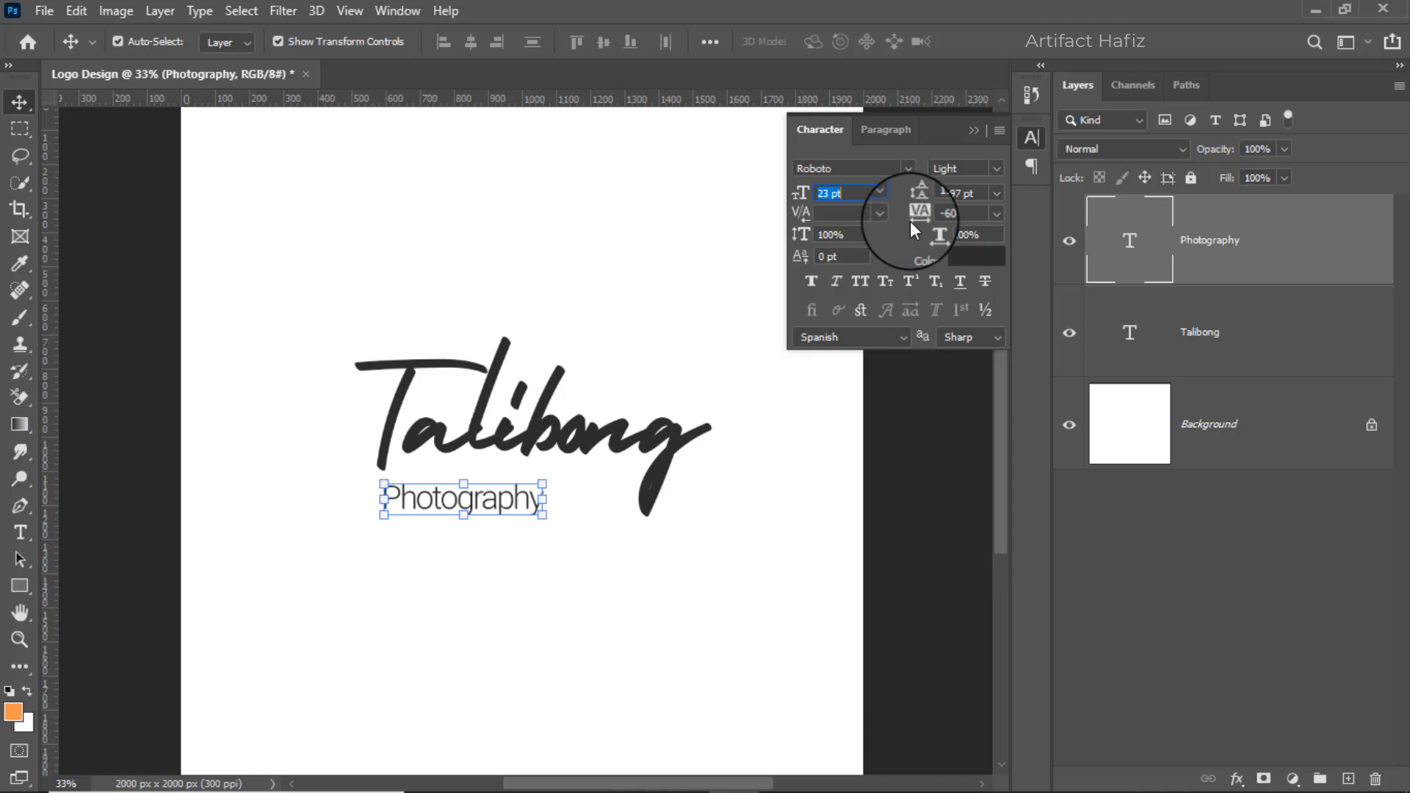
# Widen the Photography text's letter spacing to a tracking of 400
pyautogui.moveTo(917, 212)
pyautogui.mouseDown()
pyautogui.moveTo(942, 214)
pyautogui.moveTo(909, 215)
pyautogui.mouseUp()
pyautogui.doubleClick(980, 212)
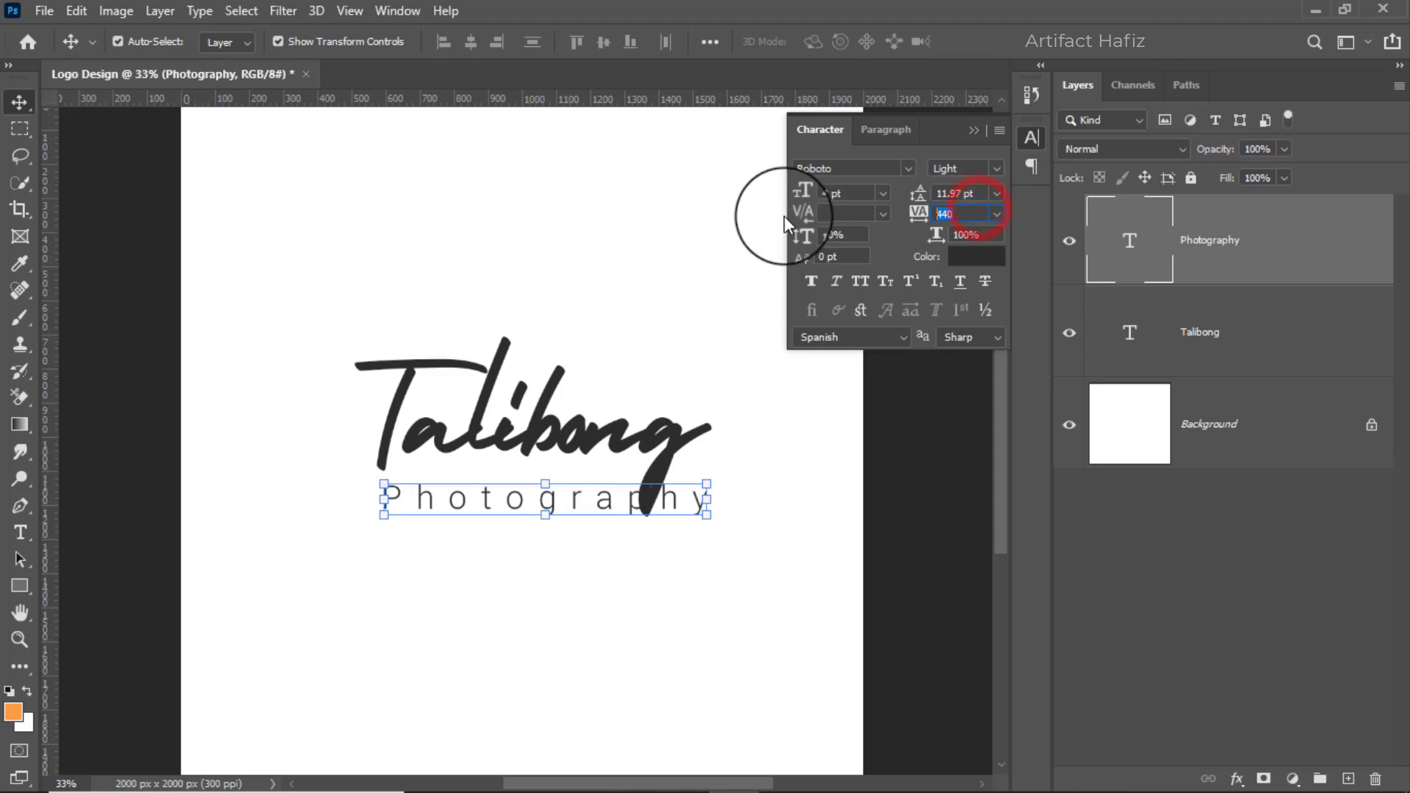
pyautogui.write('400')
pyautogui.press('Return')
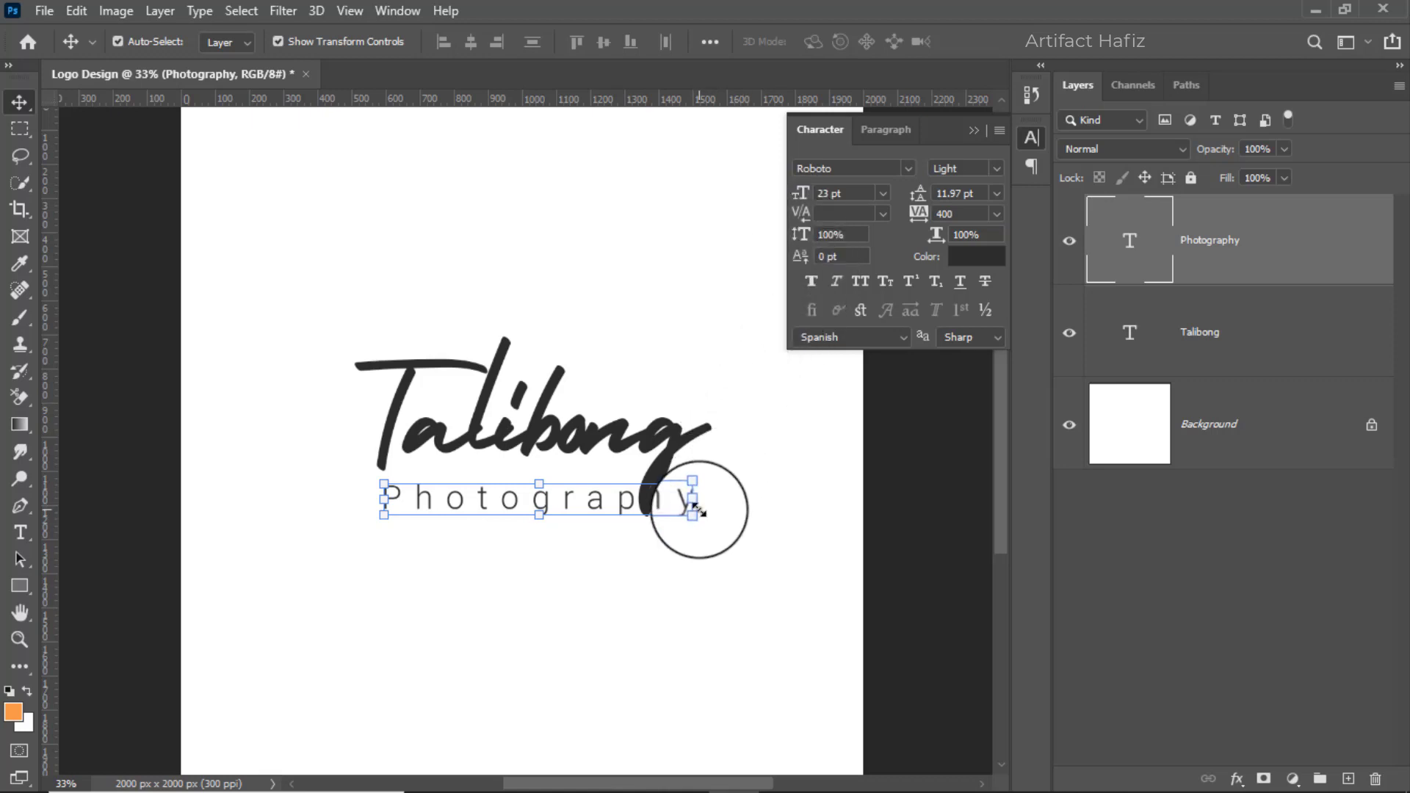
# Scale the Photography text down to about 75% and position it close beneath Talibong, clear of the g's descender
pyautogui.moveTo(693, 514)
pyautogui.mouseDown()
pyautogui.moveTo(646, 514)
pyautogui.moveTo(680, 500)
pyautogui.moveTo(698, 516)
pyautogui.mouseUp()
pyautogui.moveTo(559, 507); pyautogui.dragTo(456, 499)
pyautogui.moveTo(313, 488); pyautogui.dragTo(379, 487)
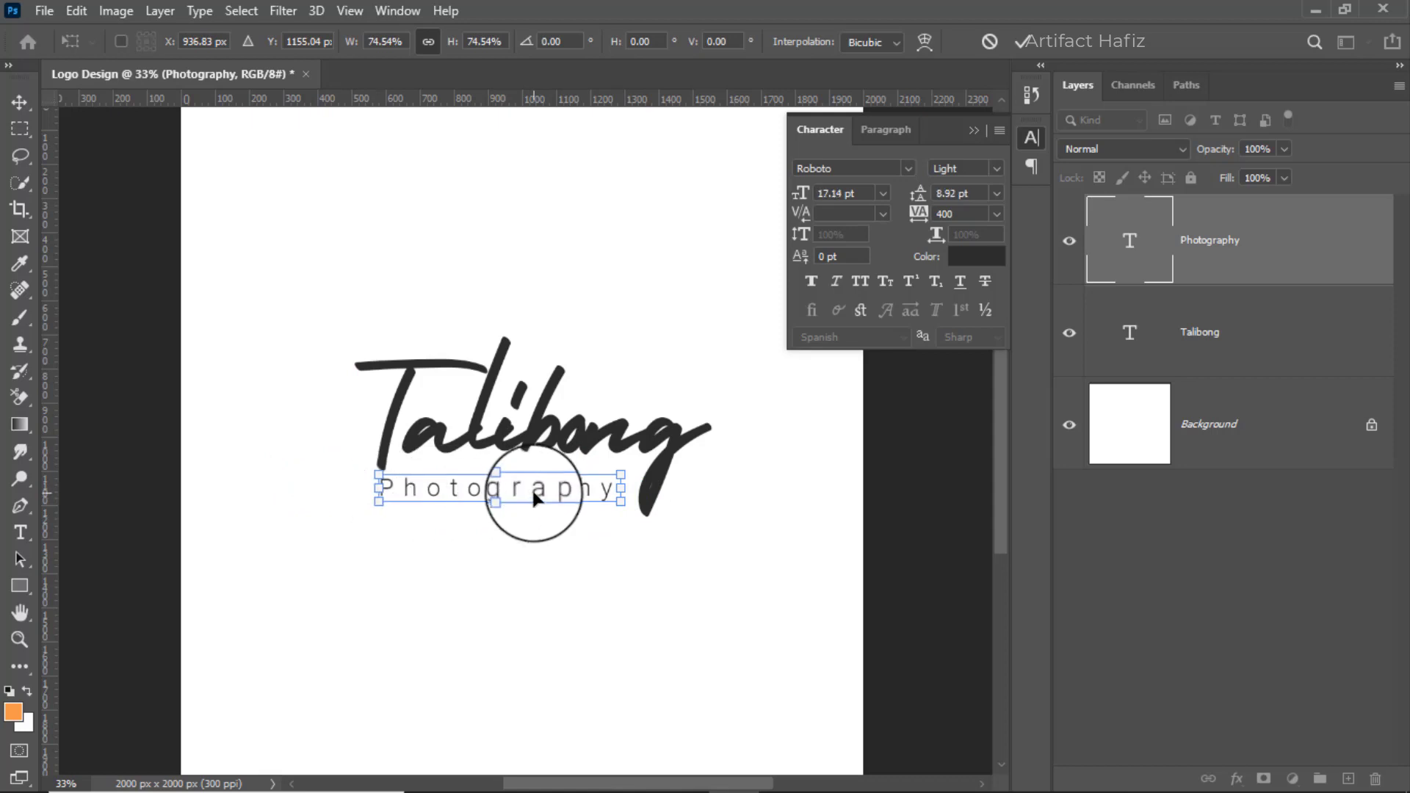
pyautogui.moveTo(534, 493); pyautogui.dragTo(550, 482)
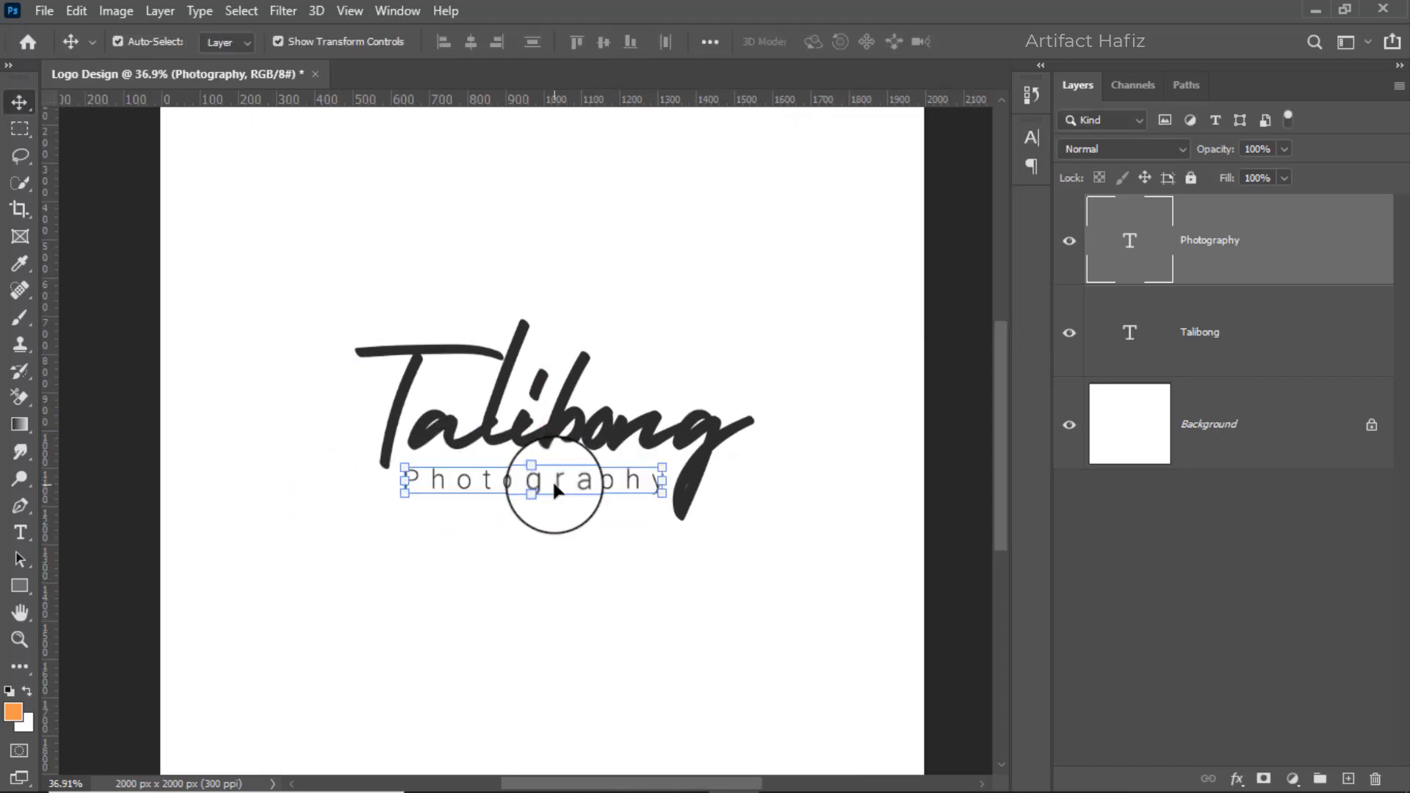
pyautogui.moveTo(554, 486); pyautogui.dragTo(557, 482)
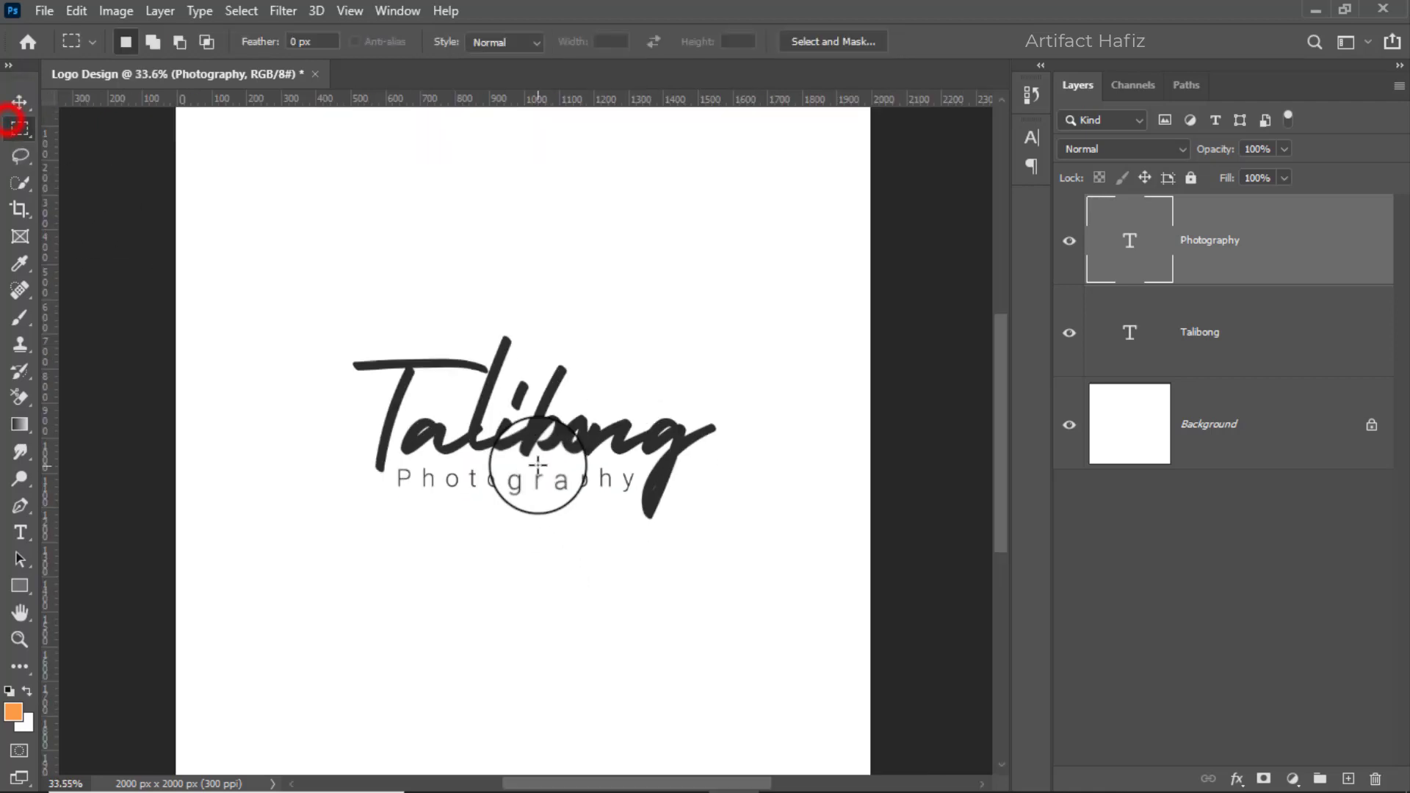
# Unlock the white Background layer and delete it to leave the logo on transparency
pyautogui.click(20, 137)
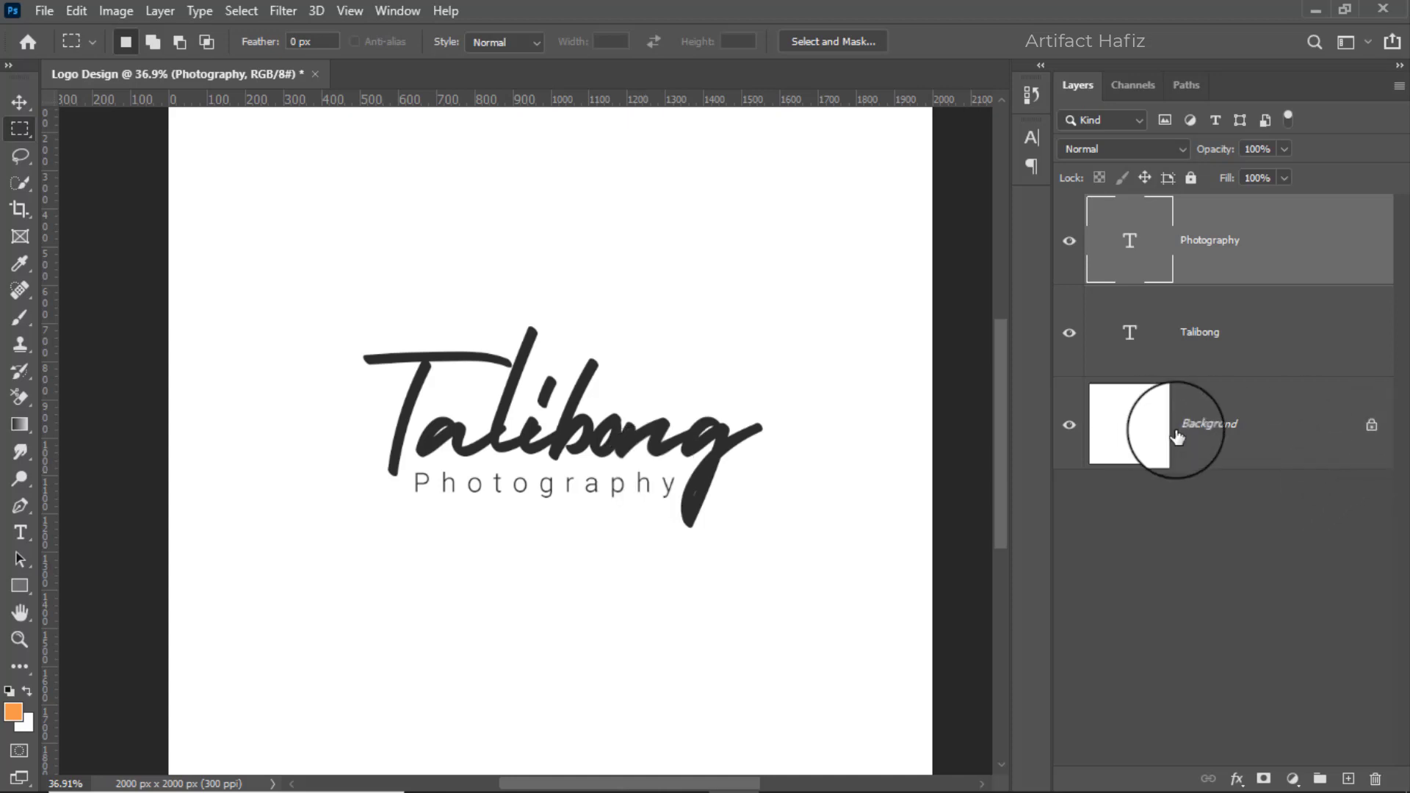
pyautogui.click(1371, 428)
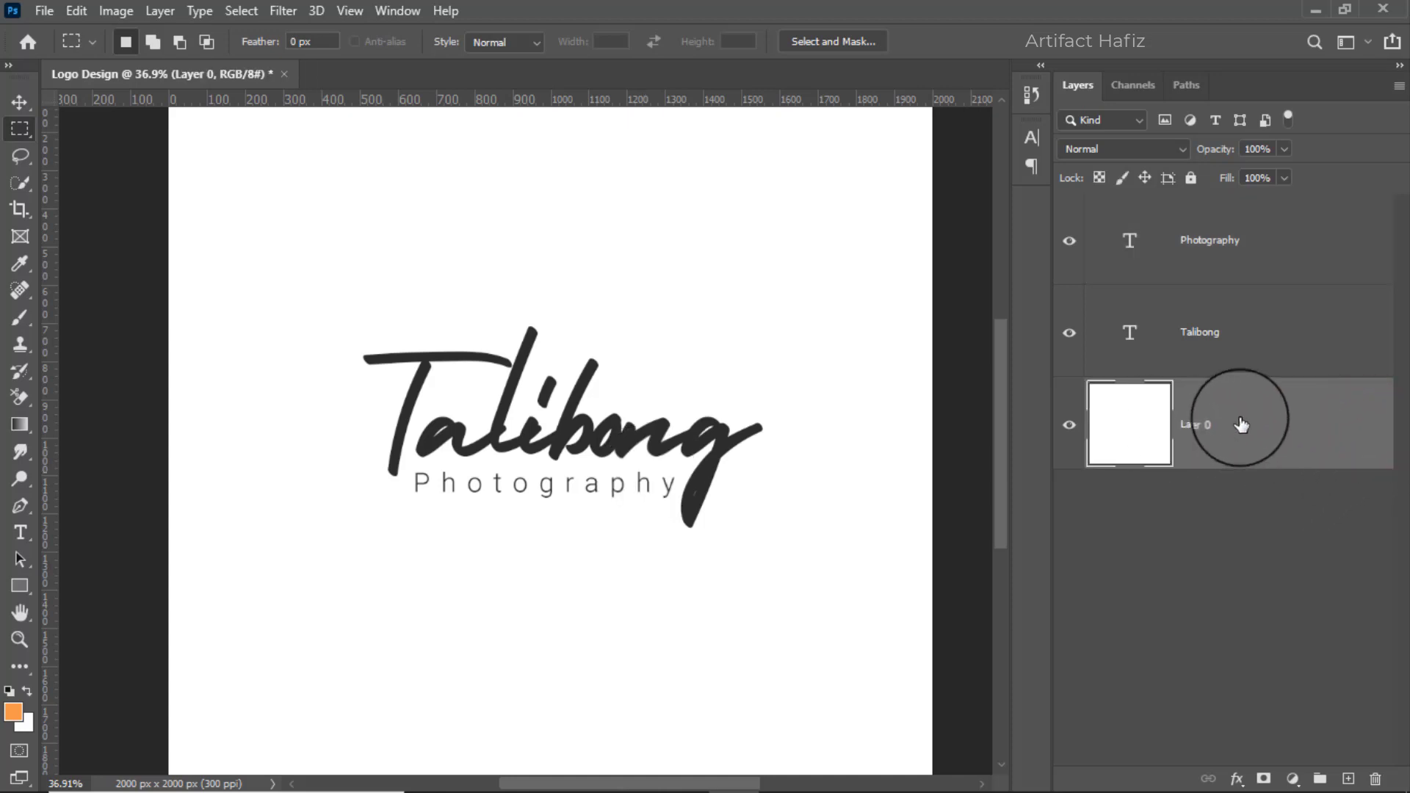
pyautogui.moveTo(1197, 406); pyautogui.dragTo(1378, 778)
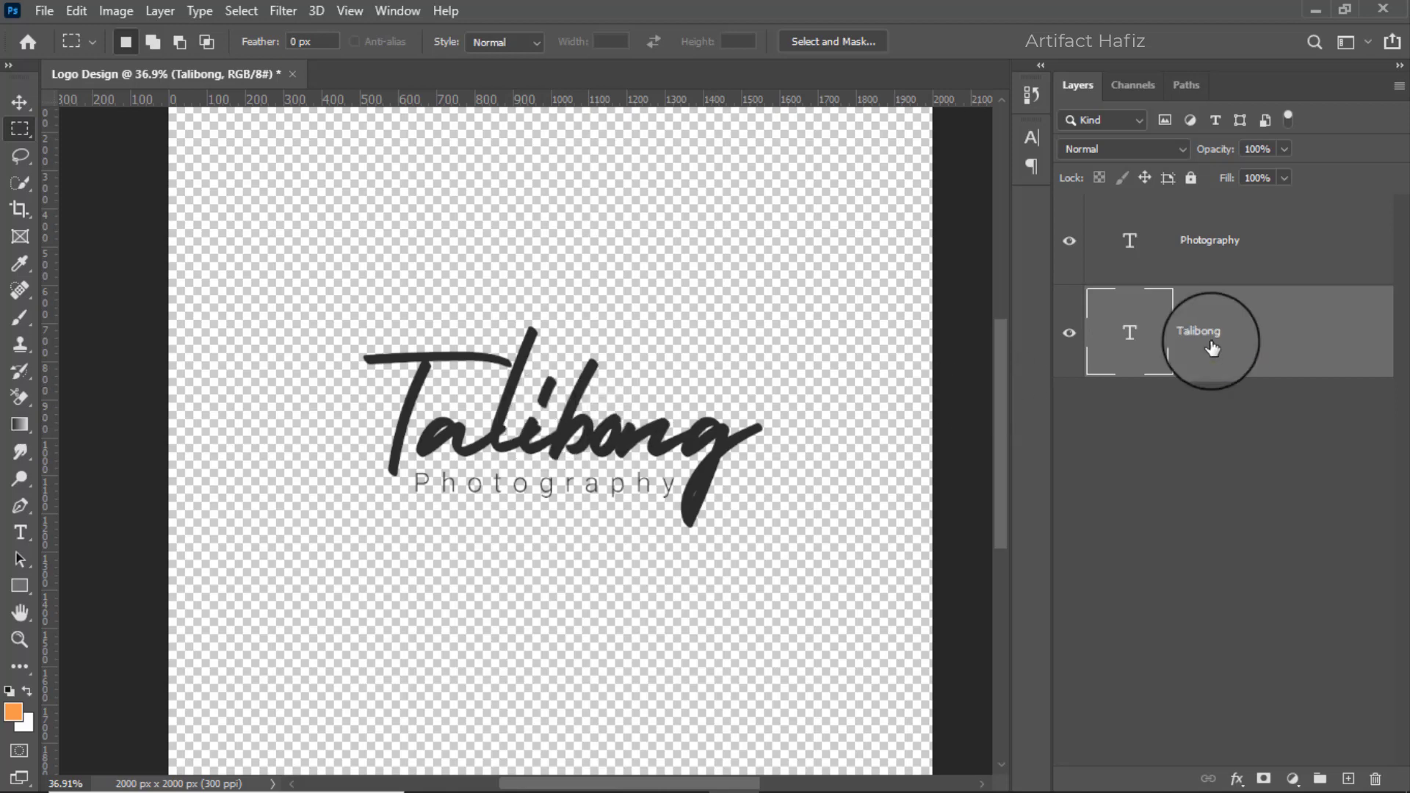
# Select both text layers, scale them together to about 178% and centre them on the canvas at X 1000 px, Y 1000 px
pyautogui.click(1227, 245)
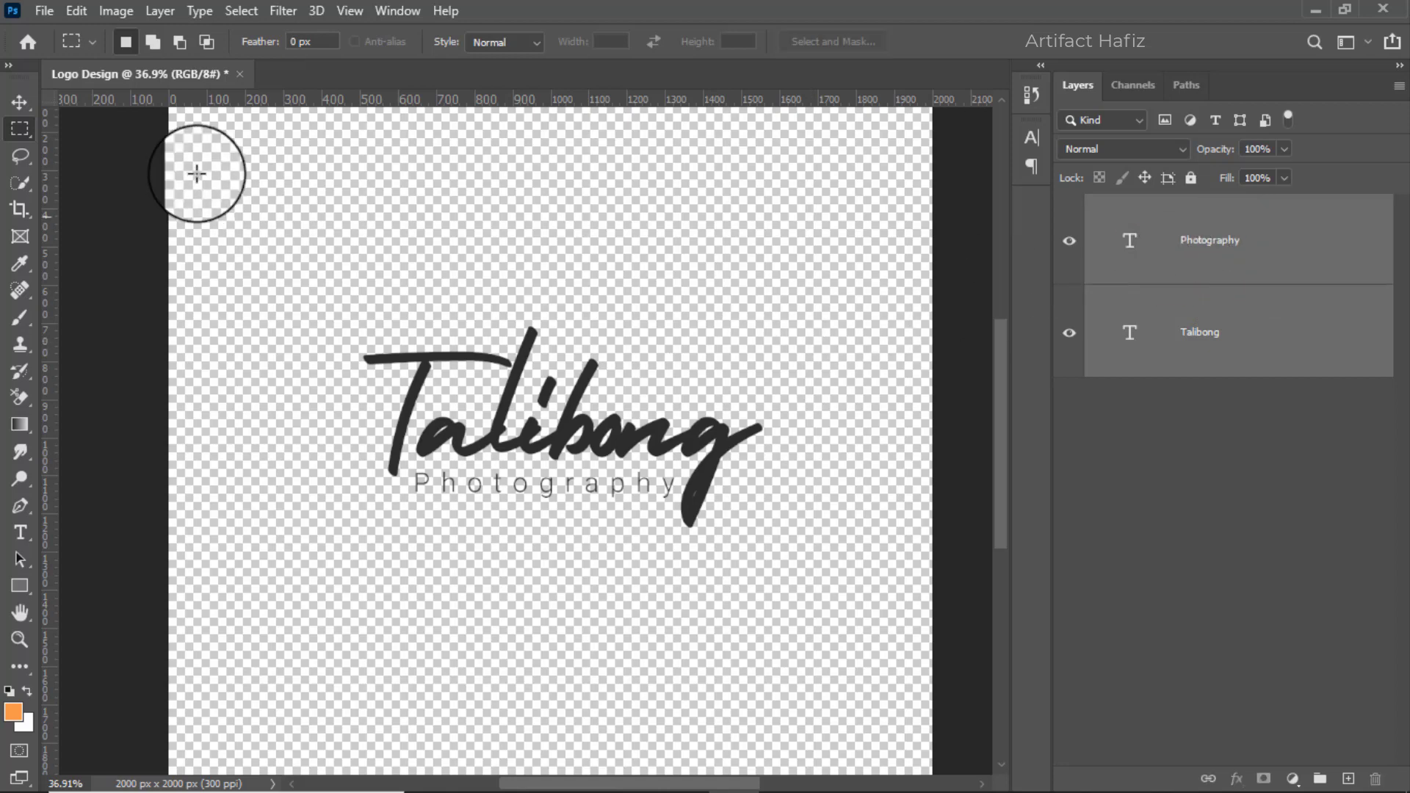
pyautogui.click(20, 102)
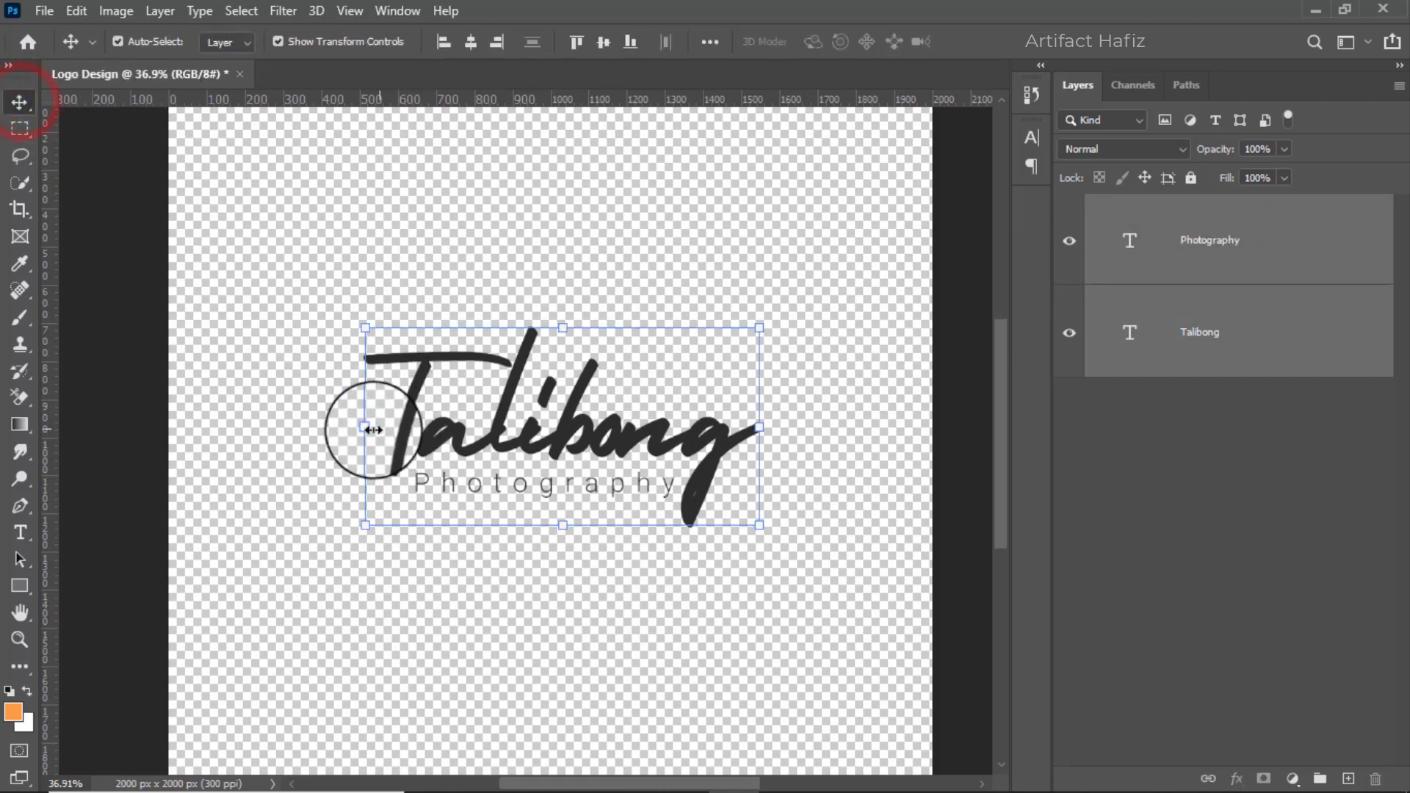
pyautogui.moveTo(371, 429); pyautogui.dragTo(201, 427)
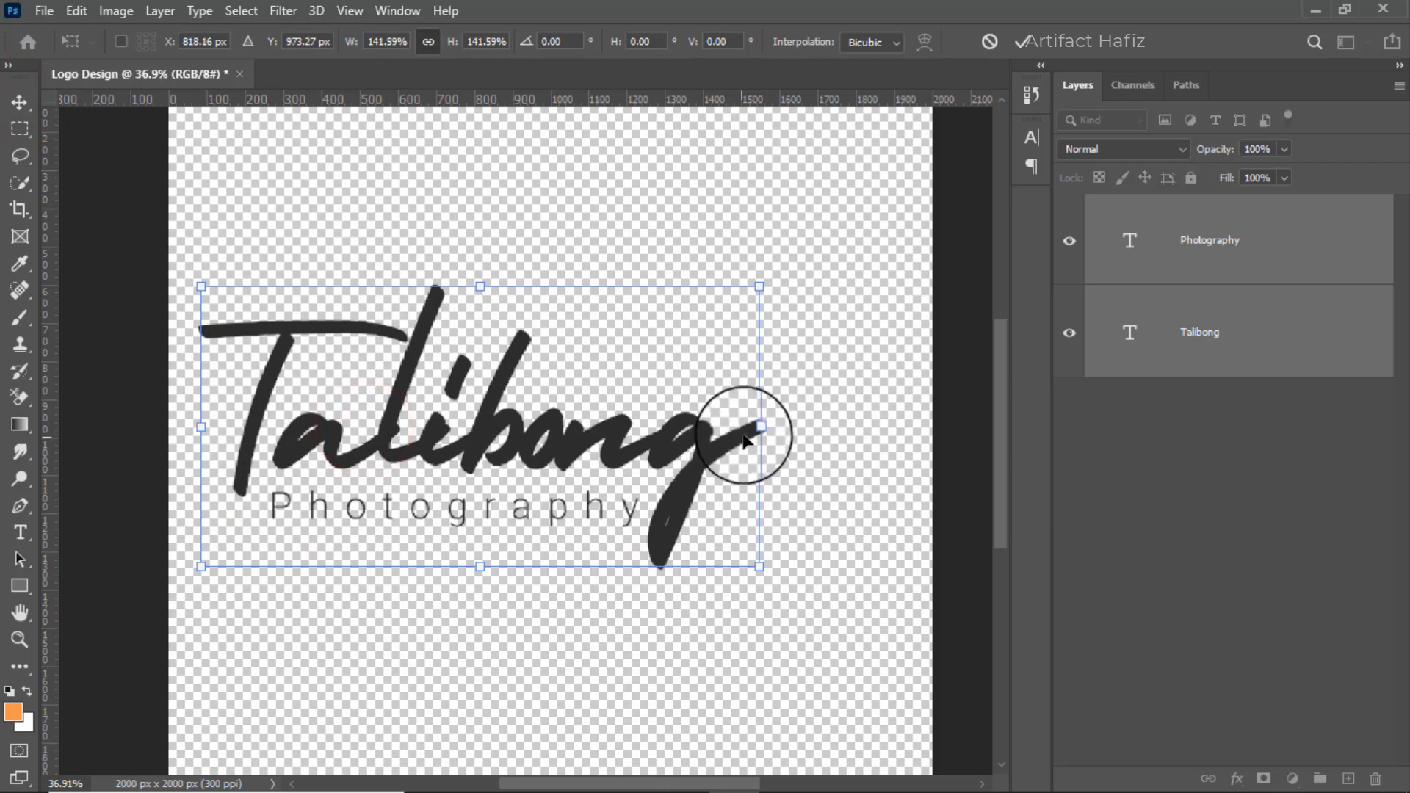
pyautogui.moveTo(759, 427); pyautogui.dragTo(902, 426)
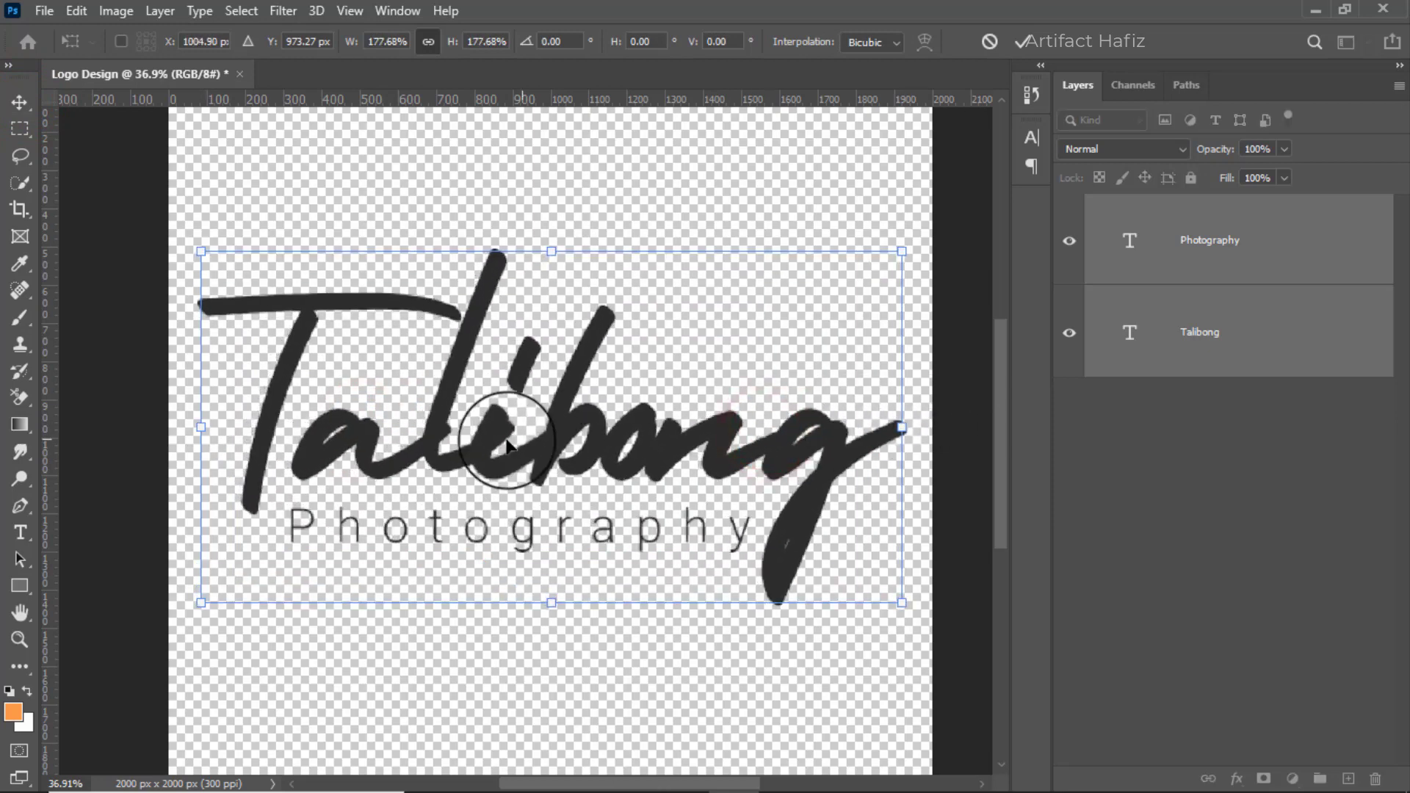
pyautogui.moveTo(541, 453)
pyautogui.mouseDown()
pyautogui.moveTo(561, 454)
pyautogui.moveTo(540, 455)
pyautogui.mouseUp()
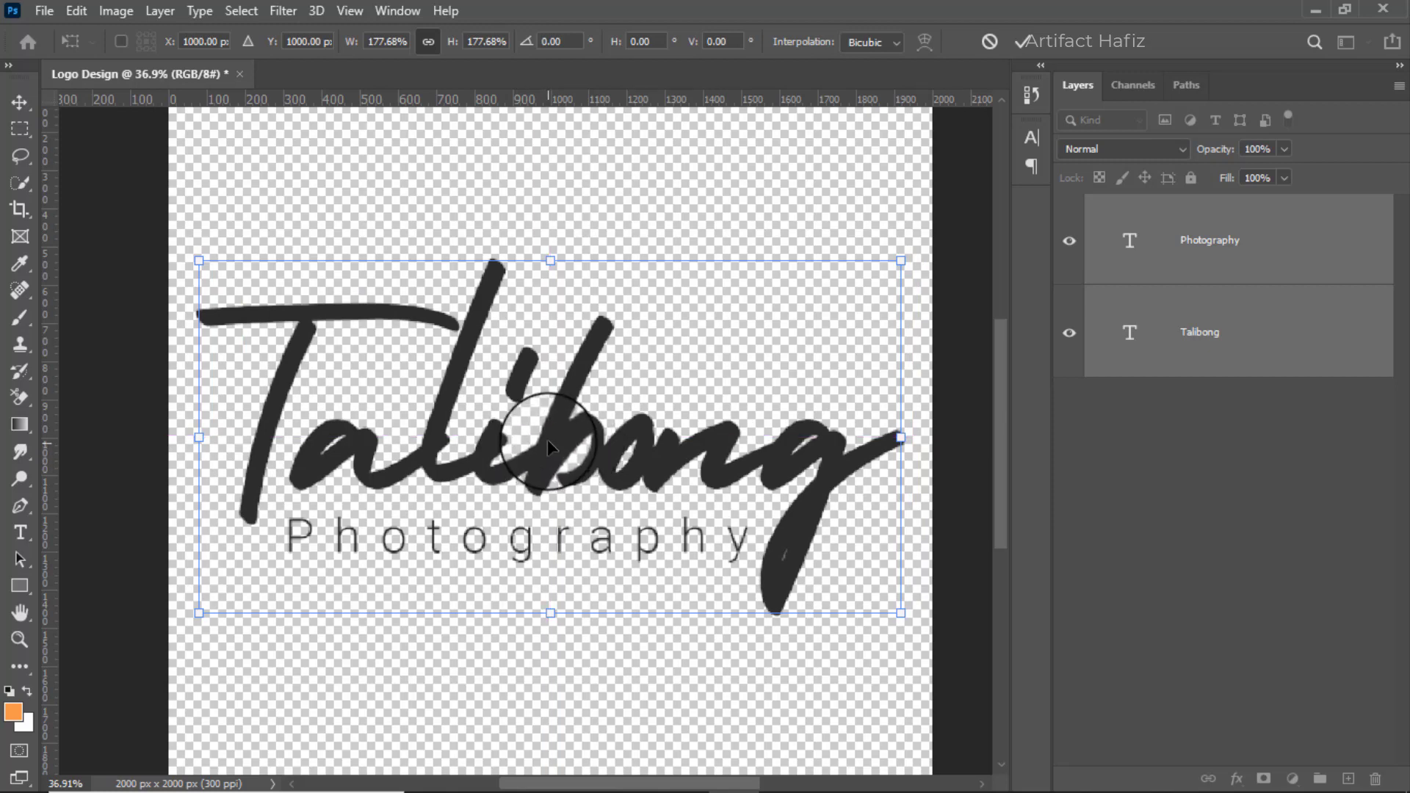
pyautogui.click(1023, 42)
# Clear the crop's 1:1 ratio and crop the empty space above and below the logo to 2000 x 1077 px
pyautogui.scroll(-6, 559, 383)
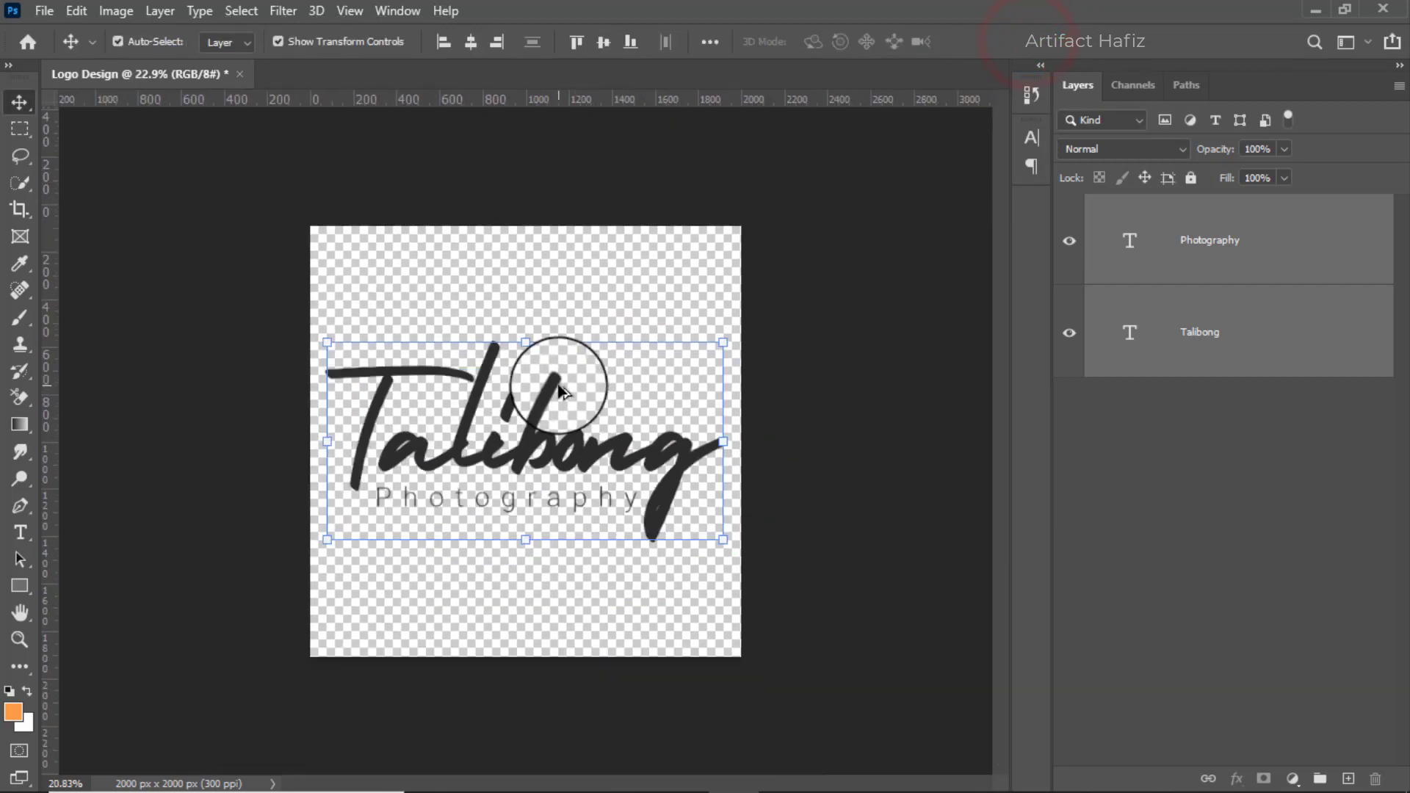
pyautogui.scroll(3, 556, 386)
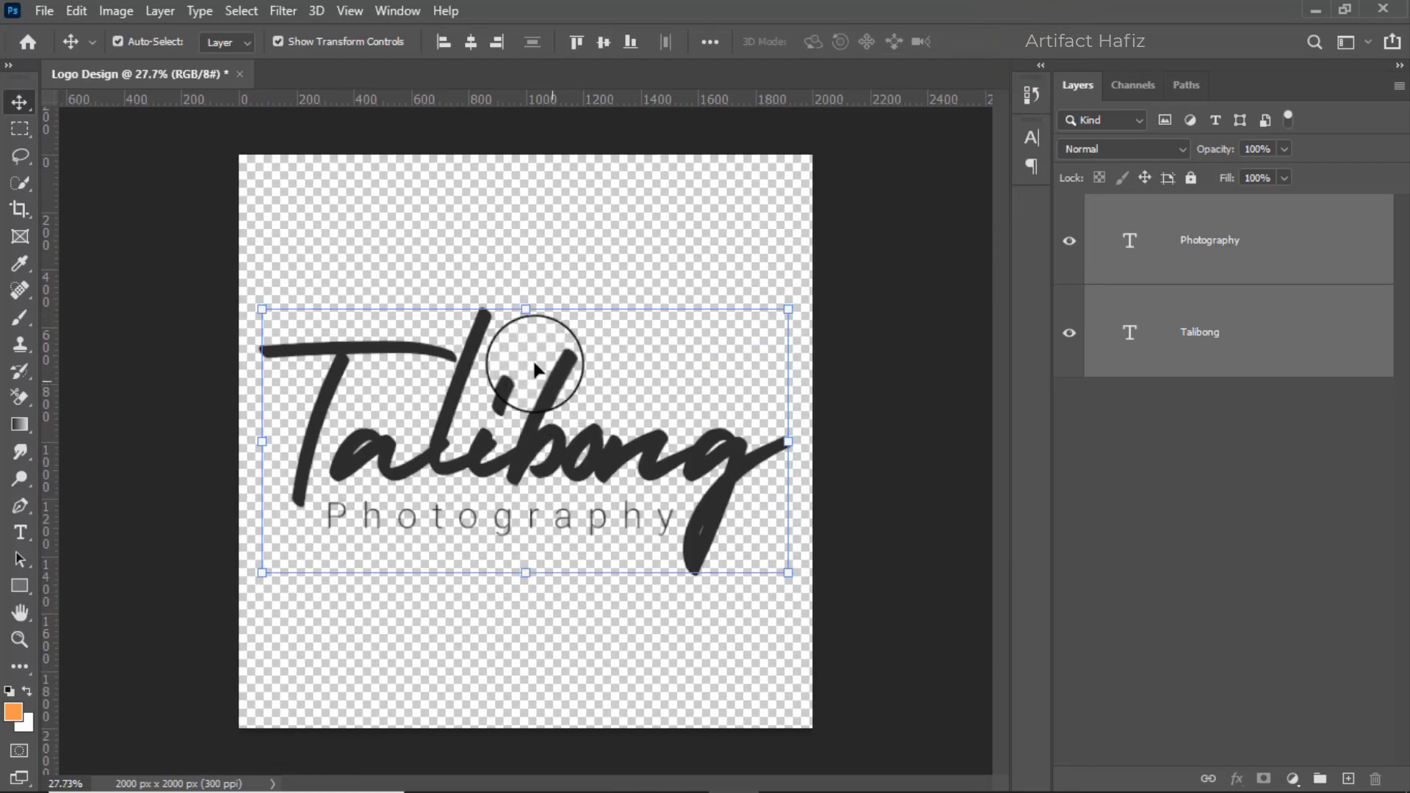
pyautogui.click(19, 210)
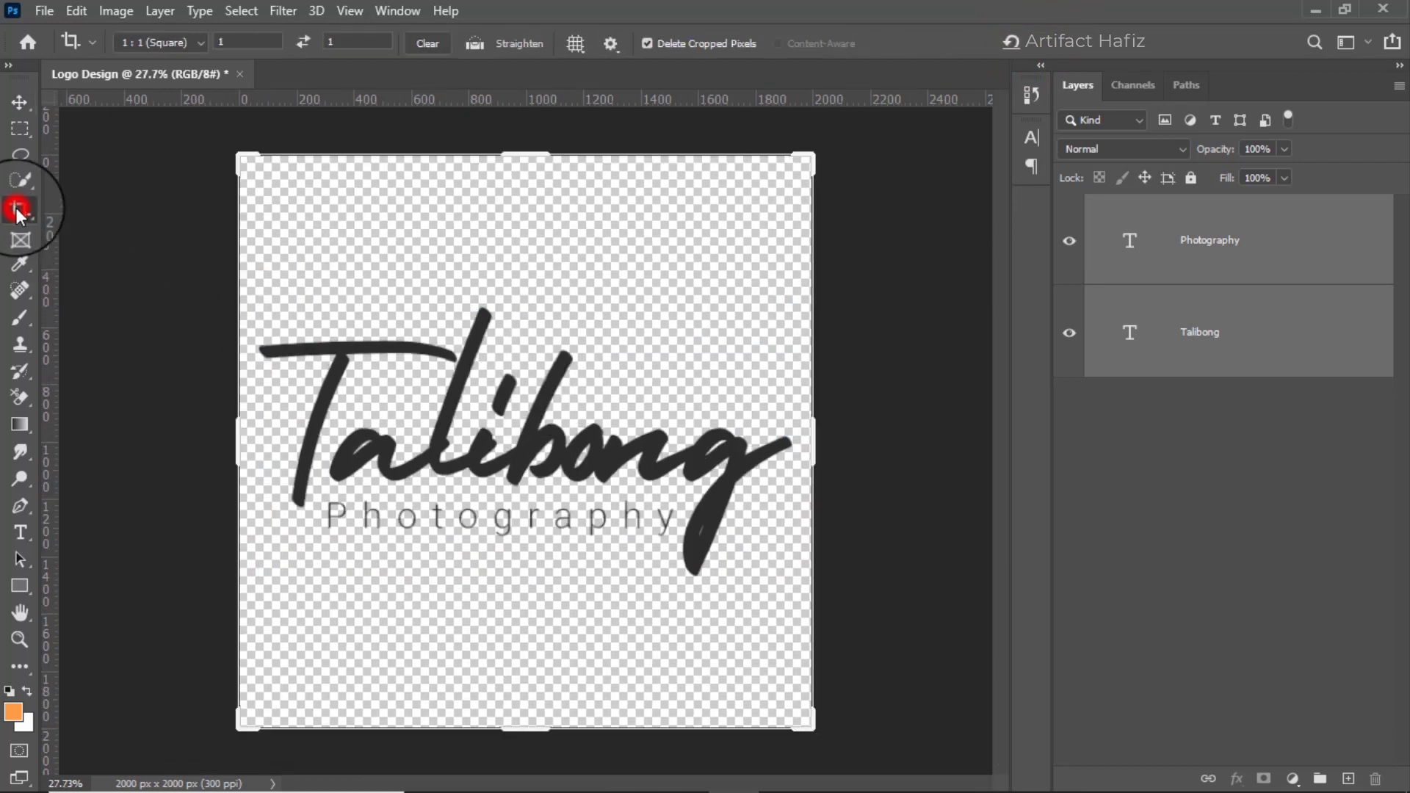
pyautogui.click(428, 44)
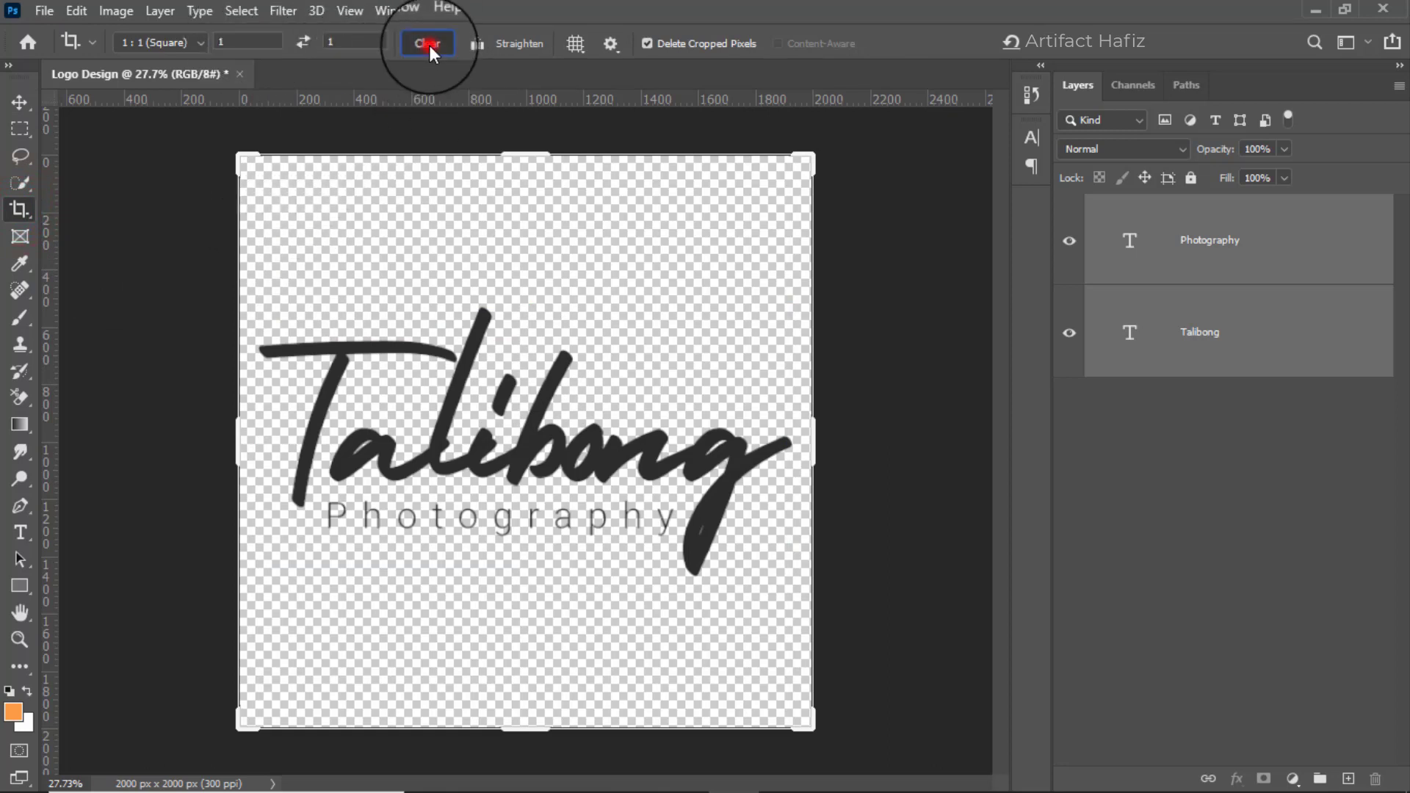
pyautogui.click(509, 148)
pyautogui.moveTo(512, 163)
pyautogui.mouseDown()
pyautogui.moveTo(514, 150)
pyautogui.moveTo(514, 222)
pyautogui.mouseUp()
pyautogui.moveTo(514, 660); pyautogui.dragTo(519, 596)
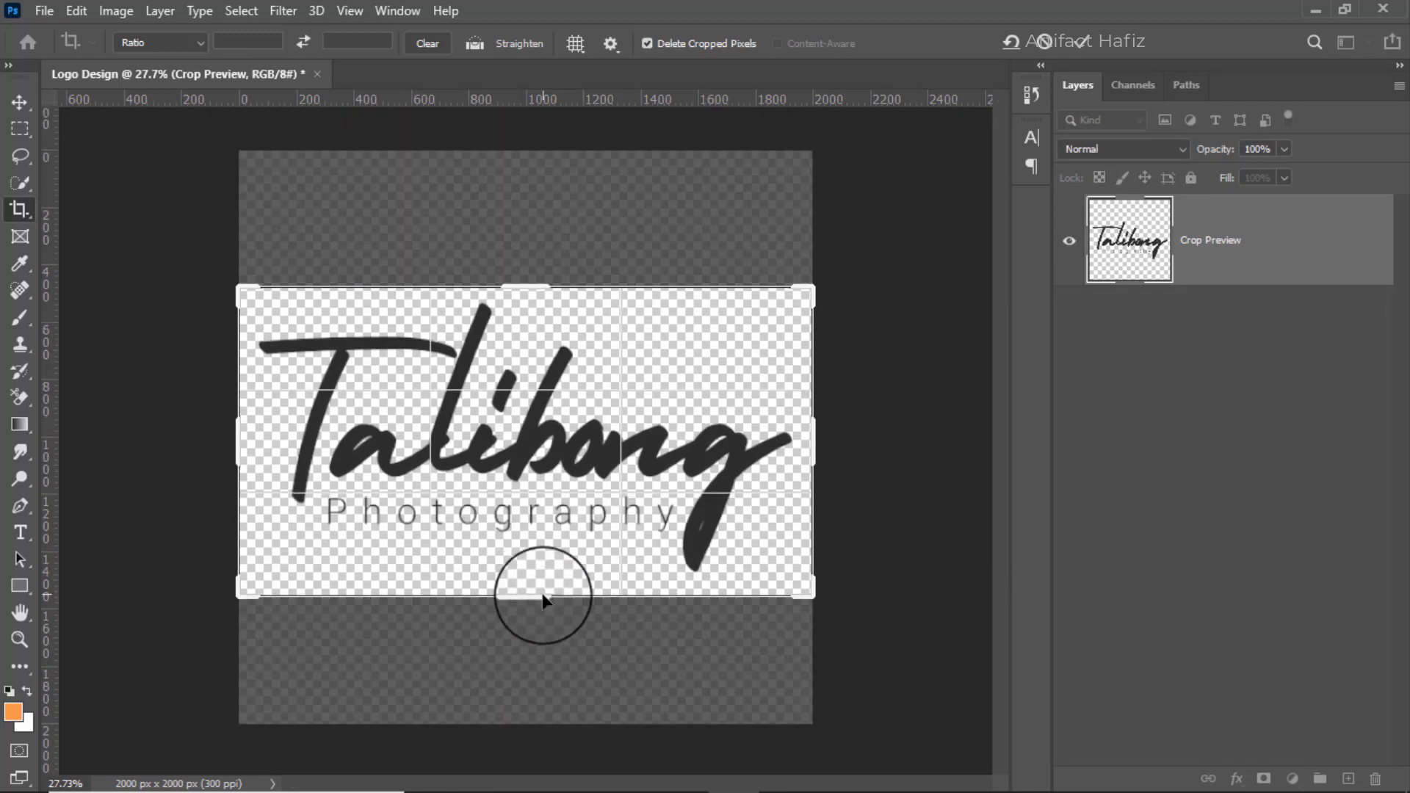
pyautogui.click(1082, 42)
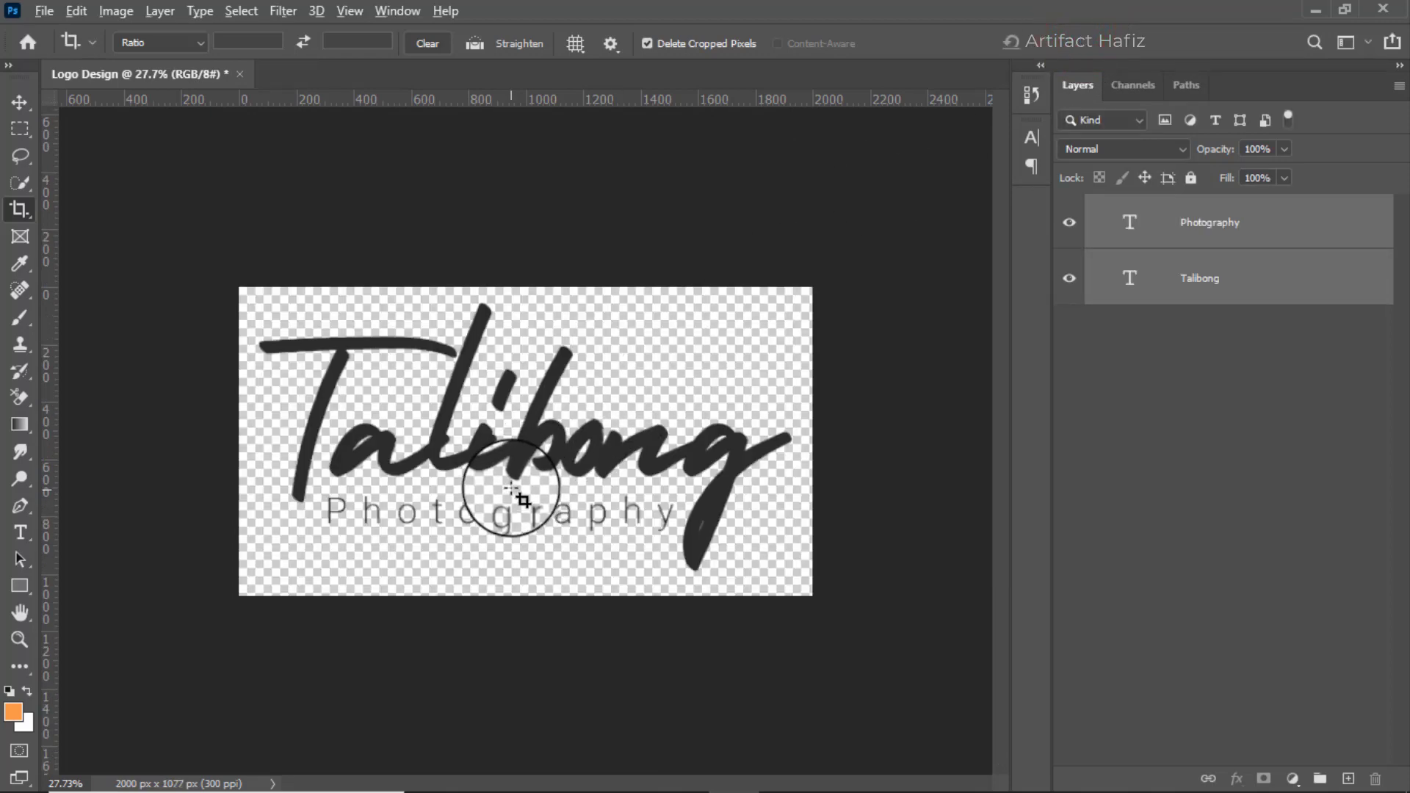
# Export the logo as a 2000 x 1077 px PNG with transparency, saved as Logo Design in the 1866 folder
pyautogui.scroll(3, 511, 488)
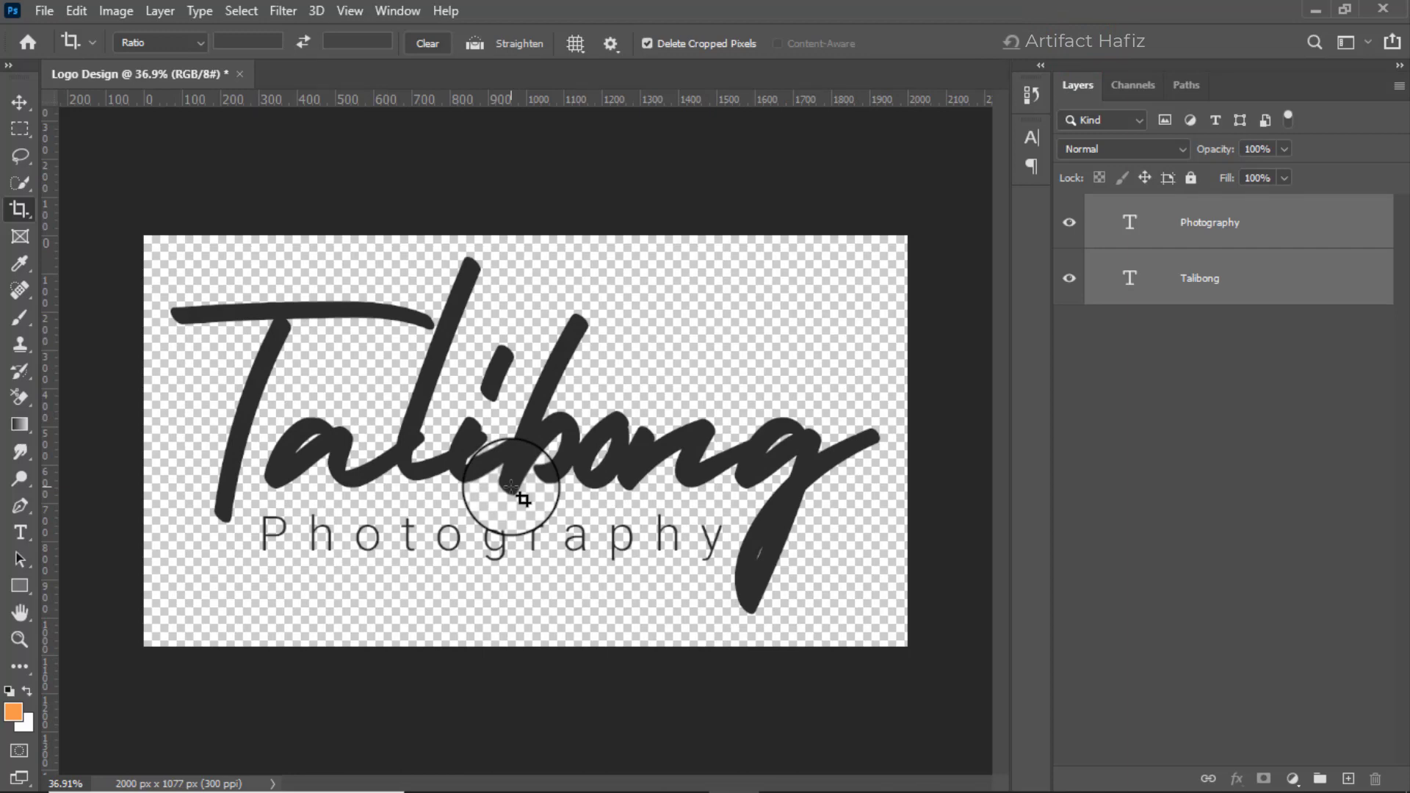
pyautogui.click(44, 10)
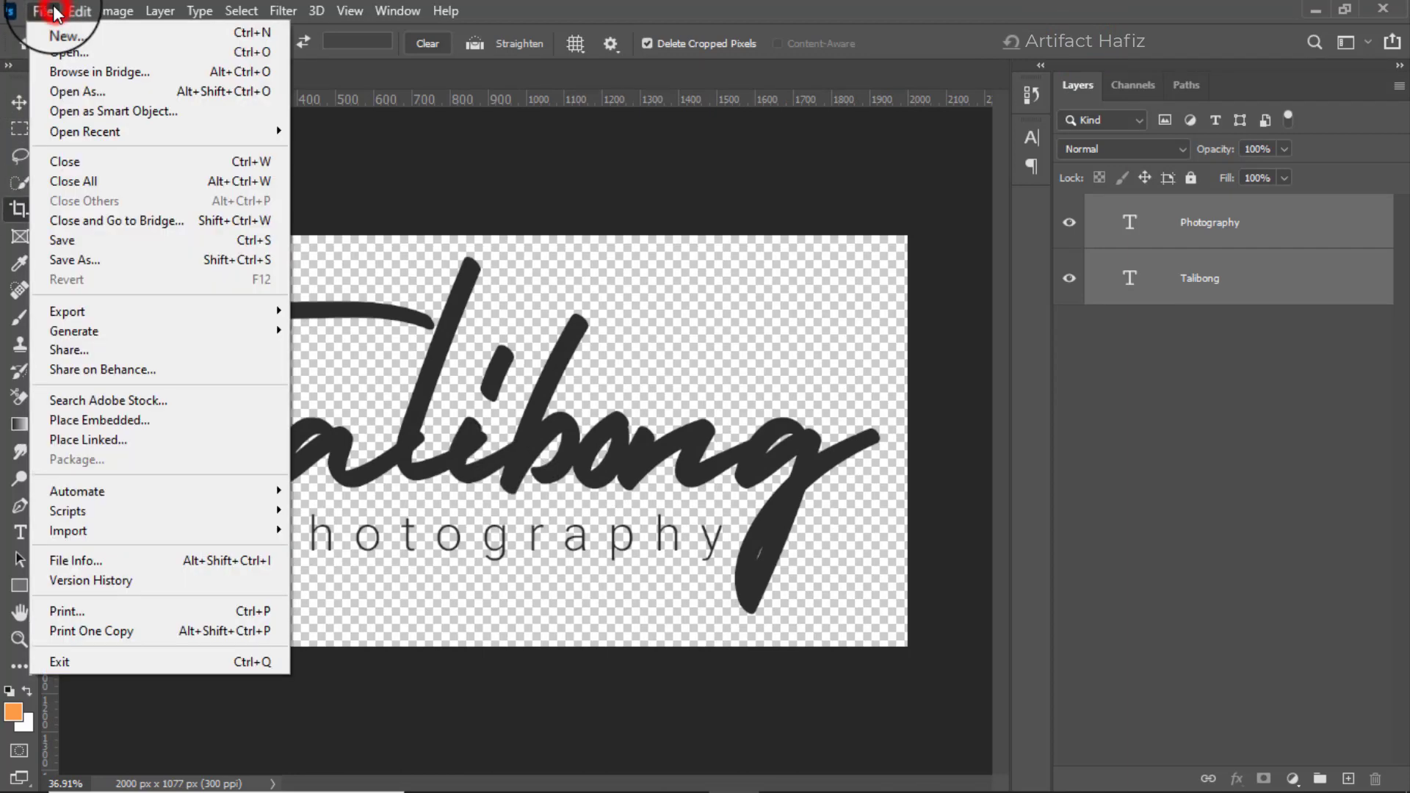
pyautogui.click(111, 305)
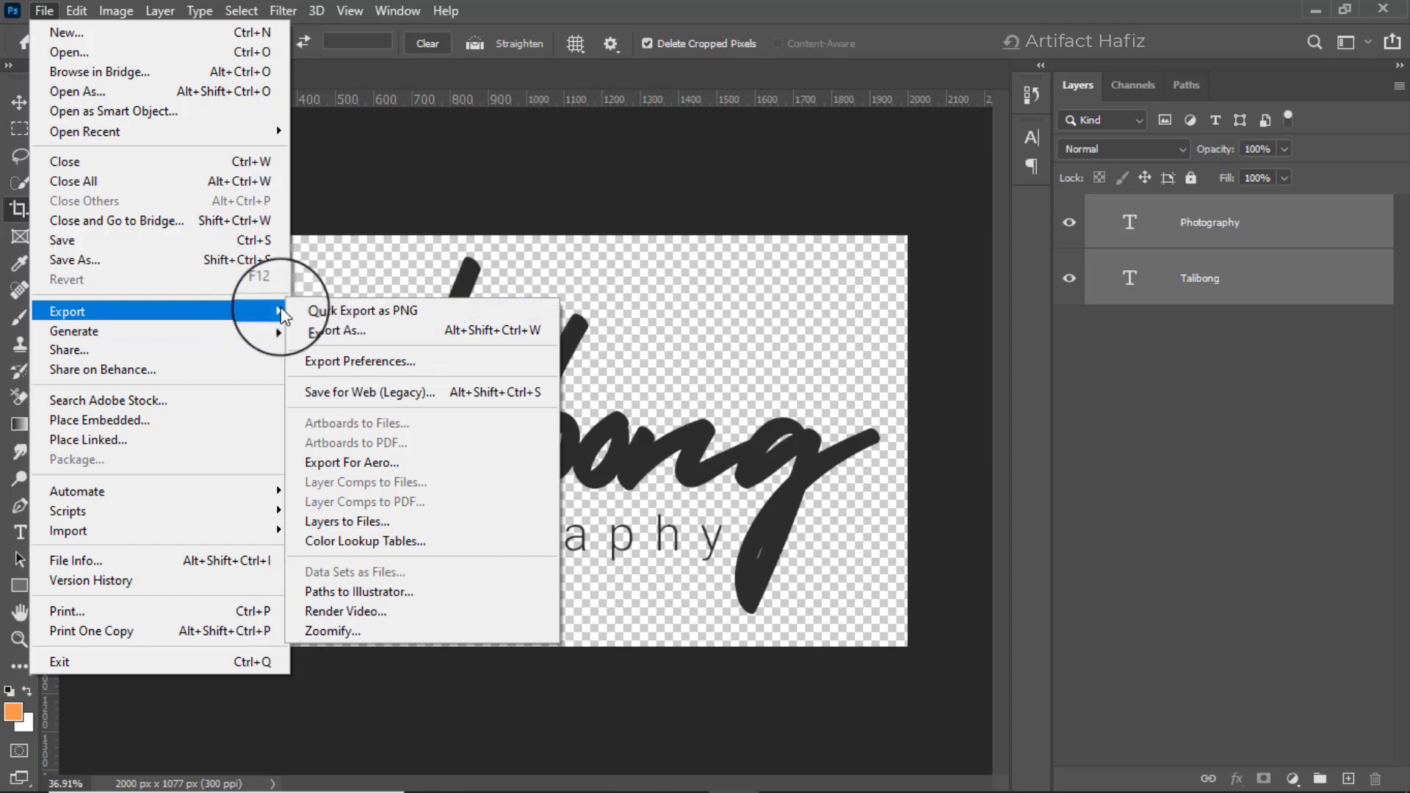
pyautogui.click(339, 328)
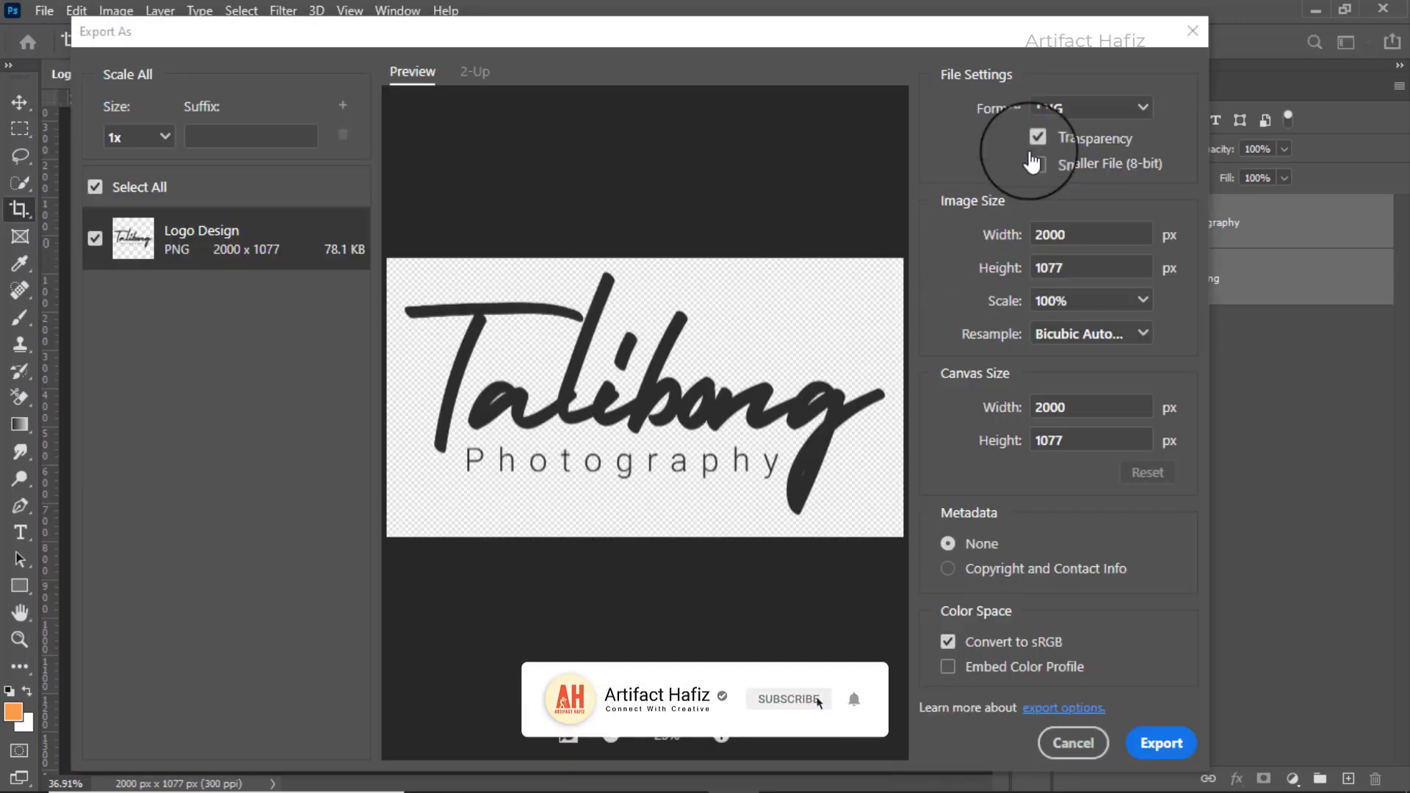
pyautogui.click(1069, 112)
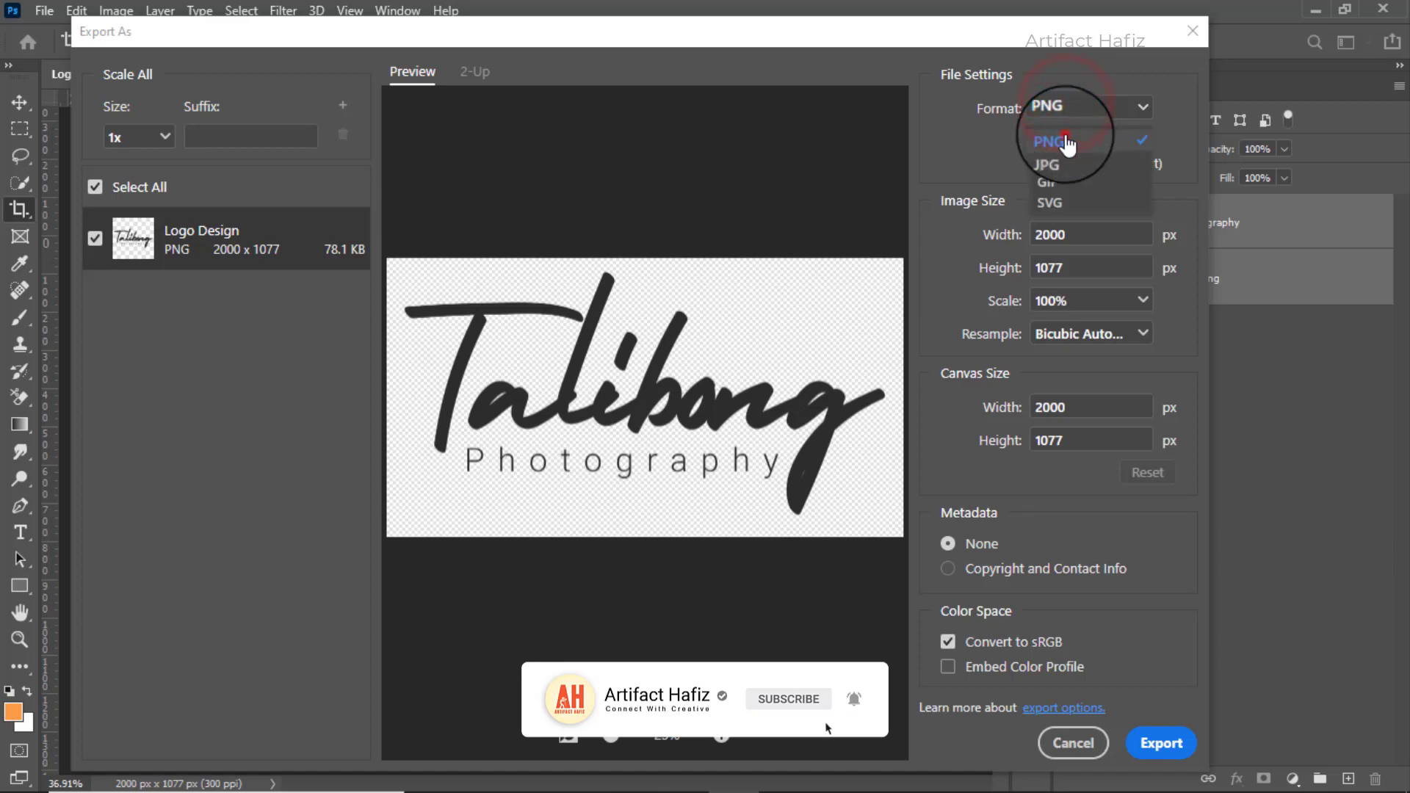
pyautogui.click(1037, 147)
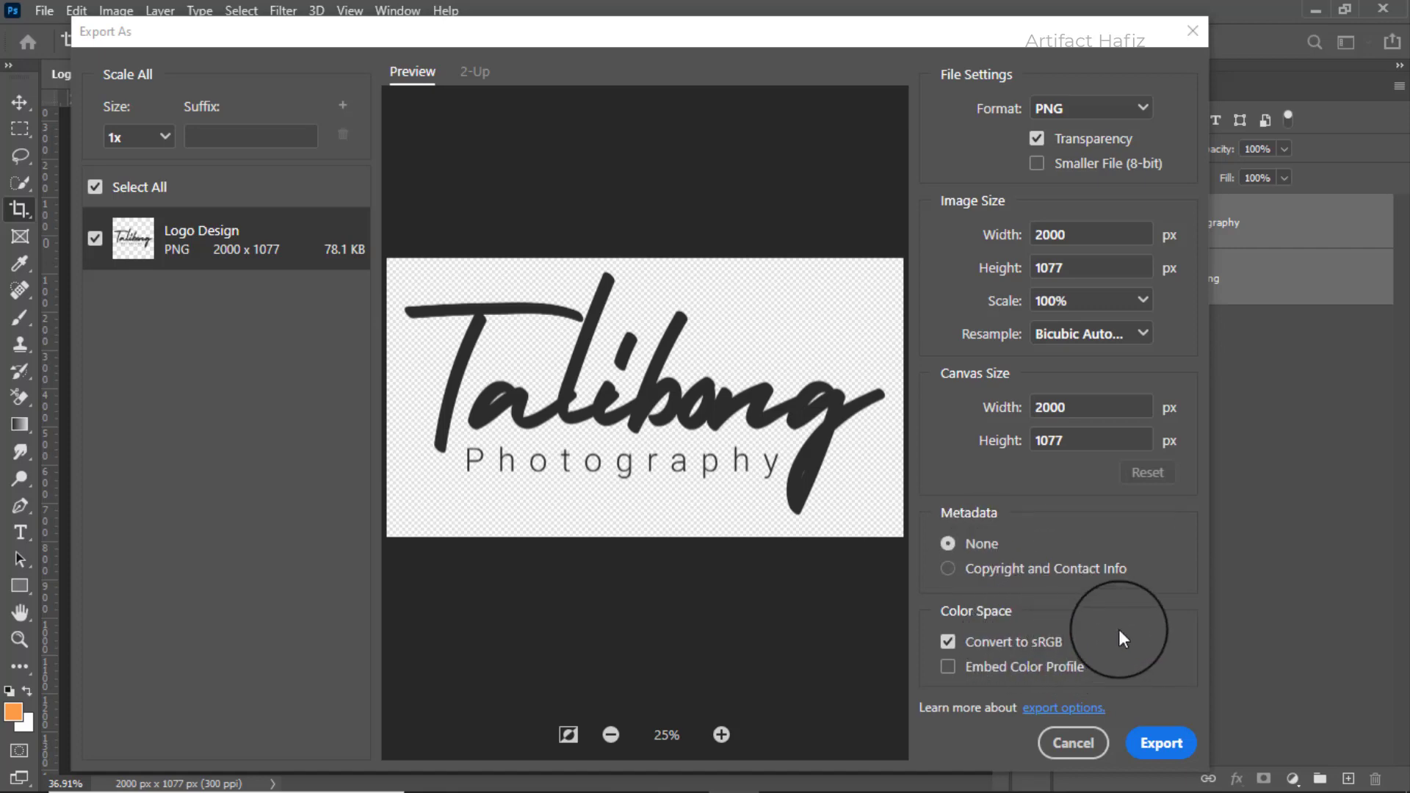
pyautogui.click(1159, 743)
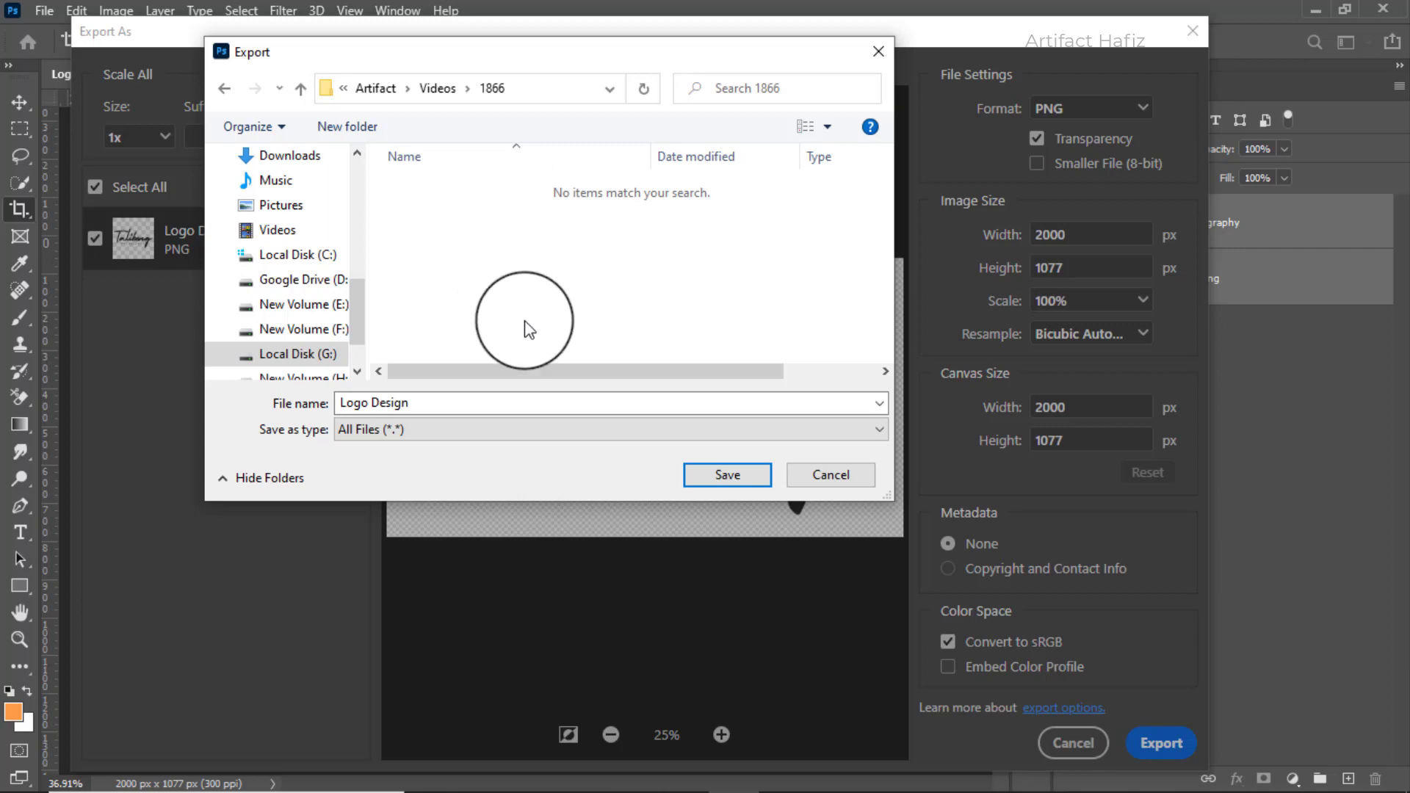
pyautogui.click(721, 474)
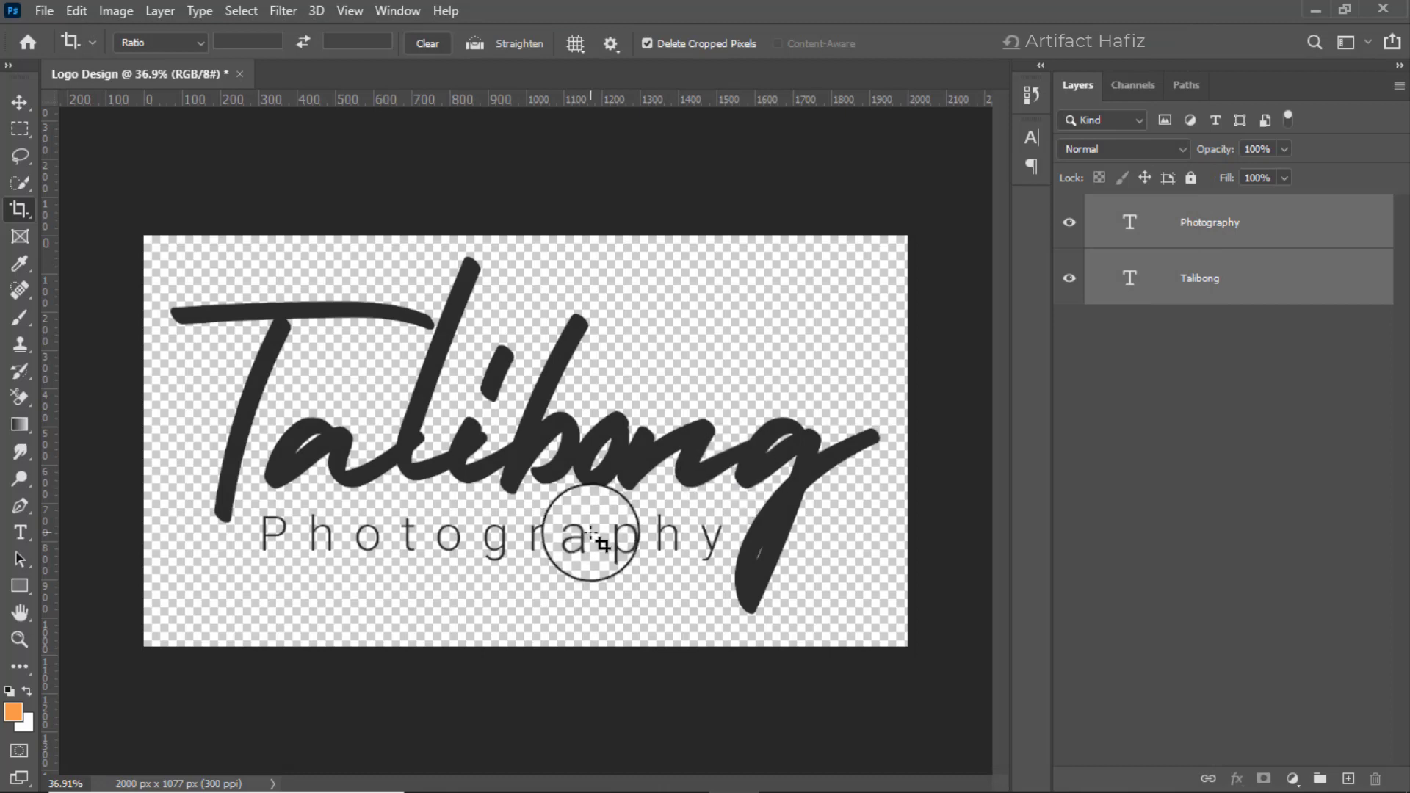
# Switch to File Explorer and check the exported Logo Design file in the 1866 folder
pyautogui.click(527, 771)
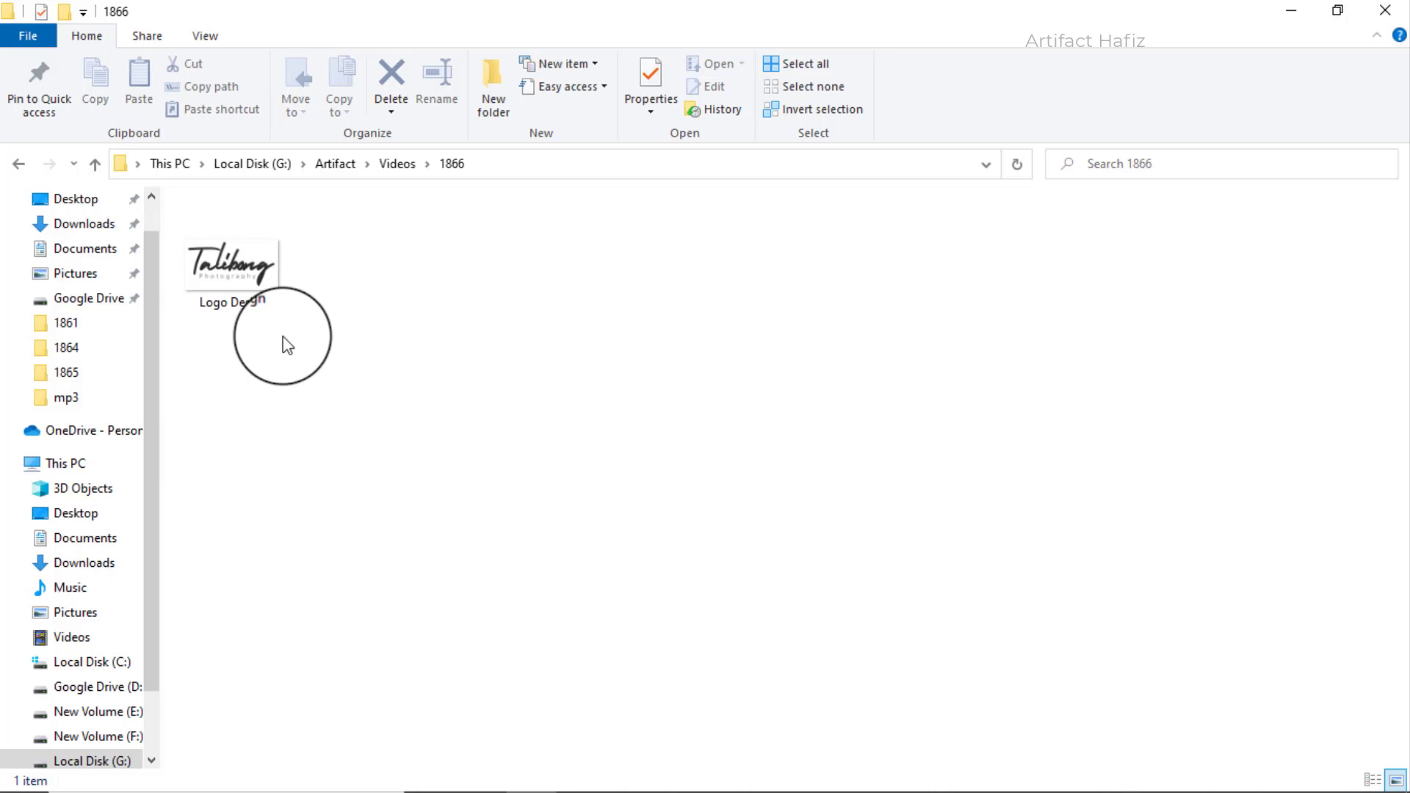
pyautogui.click(229, 276)
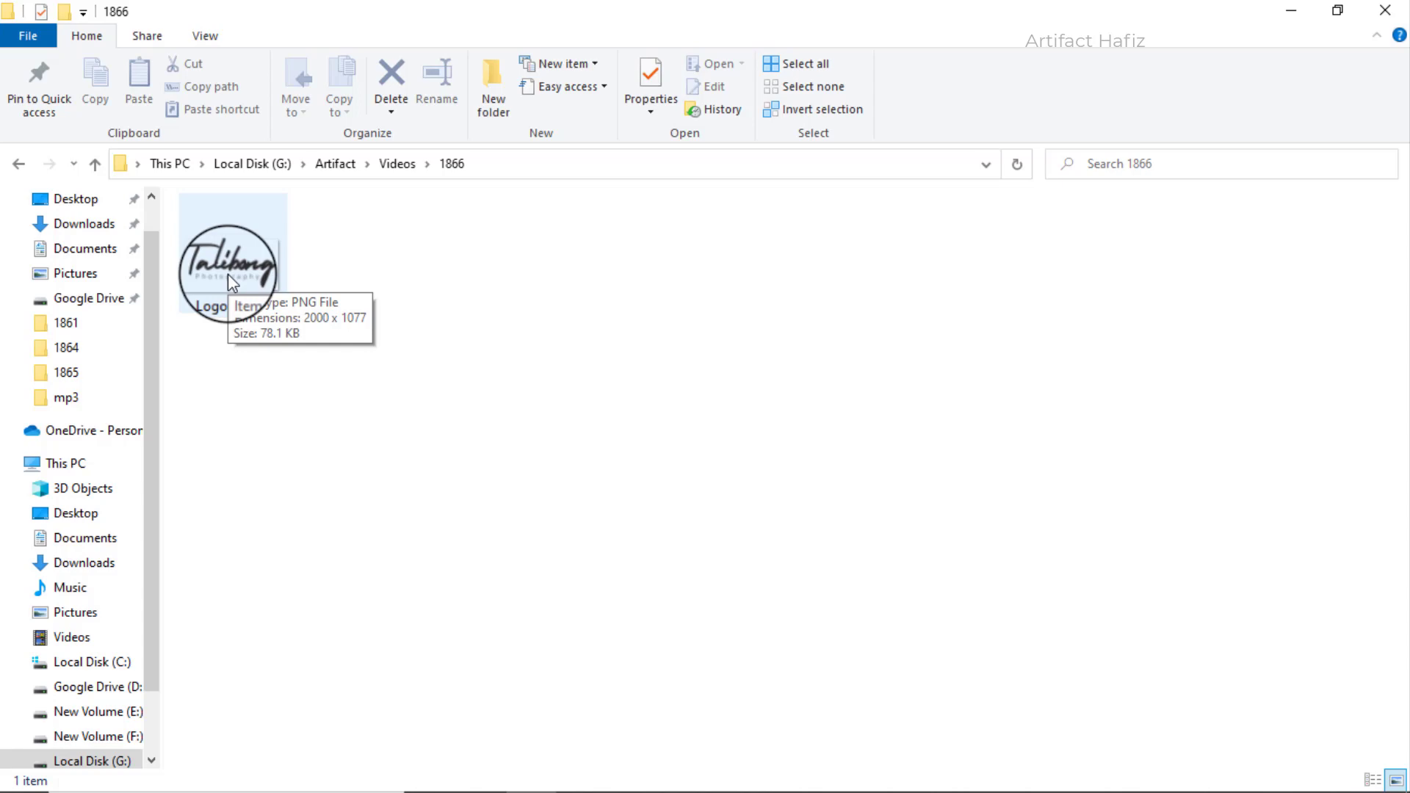
pyautogui.moveTo(228, 274)
pyautogui.mouseDown()
pyautogui.moveTo(218, 241)
pyautogui.moveTo(280, 283)
pyautogui.moveTo(242, 277)
pyautogui.moveTo(246, 292)
pyautogui.mouseUp()
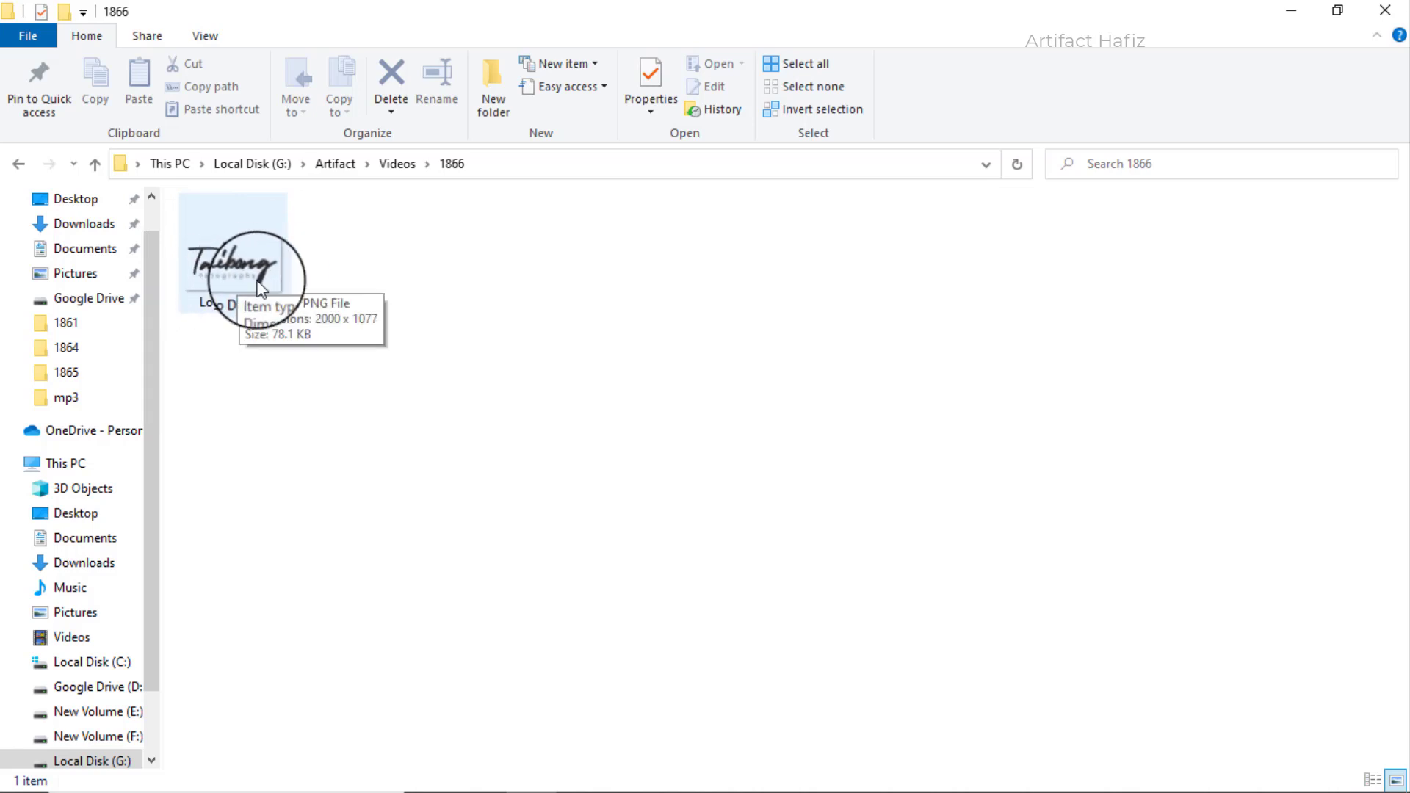
pyautogui.click(315, 353)
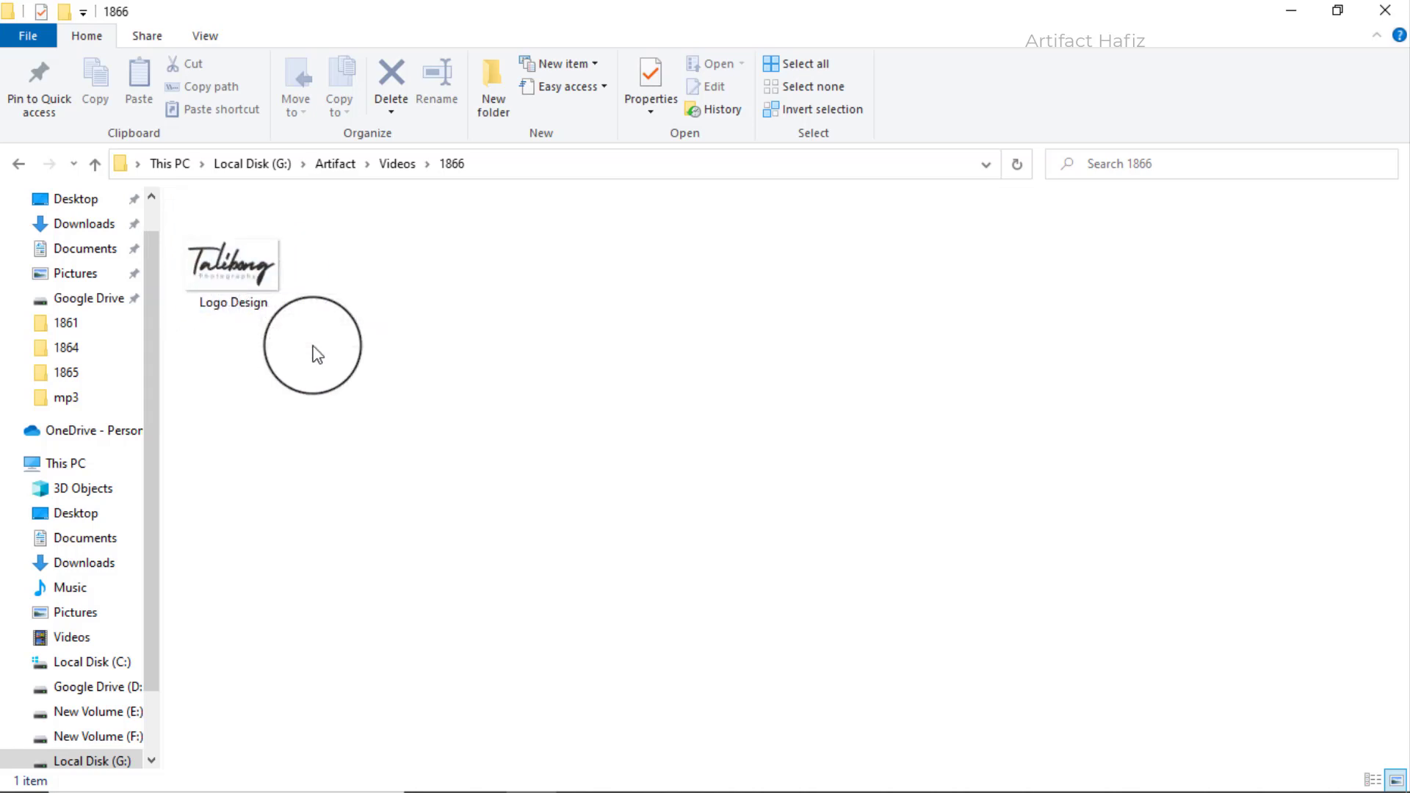
# Place the exported Logo Design PNG from the 1866 folder onto the scd.jpg motorcycle photo in Photoshop
pyautogui.hotkey('alt', 'Tab')
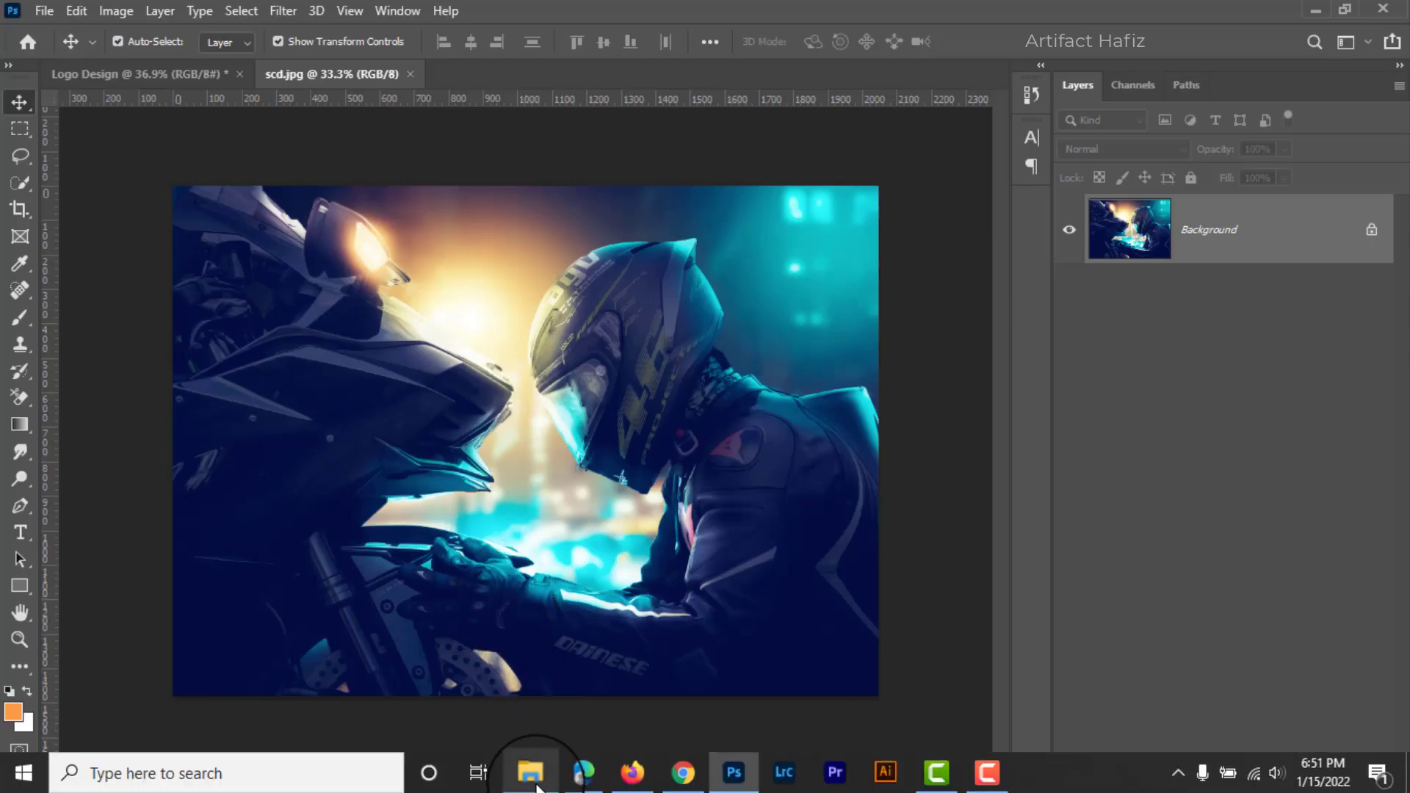
pyautogui.click(530, 772)
pyautogui.moveTo(224, 267); pyautogui.dragTo(620, 456)
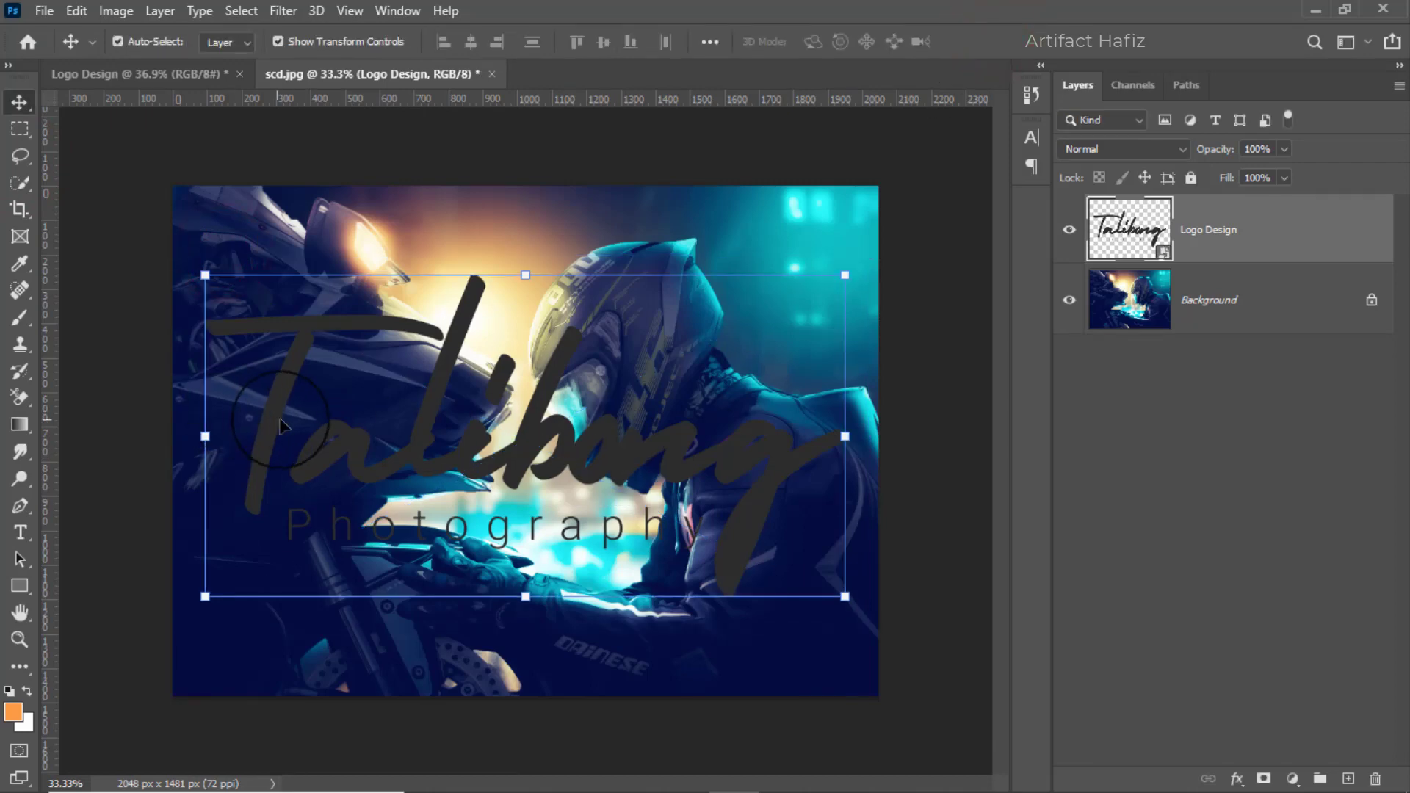
# Apply a white (#ffffff) Color Overlay layer style to the Logo Design layer
pyautogui.doubleClick(1306, 220)
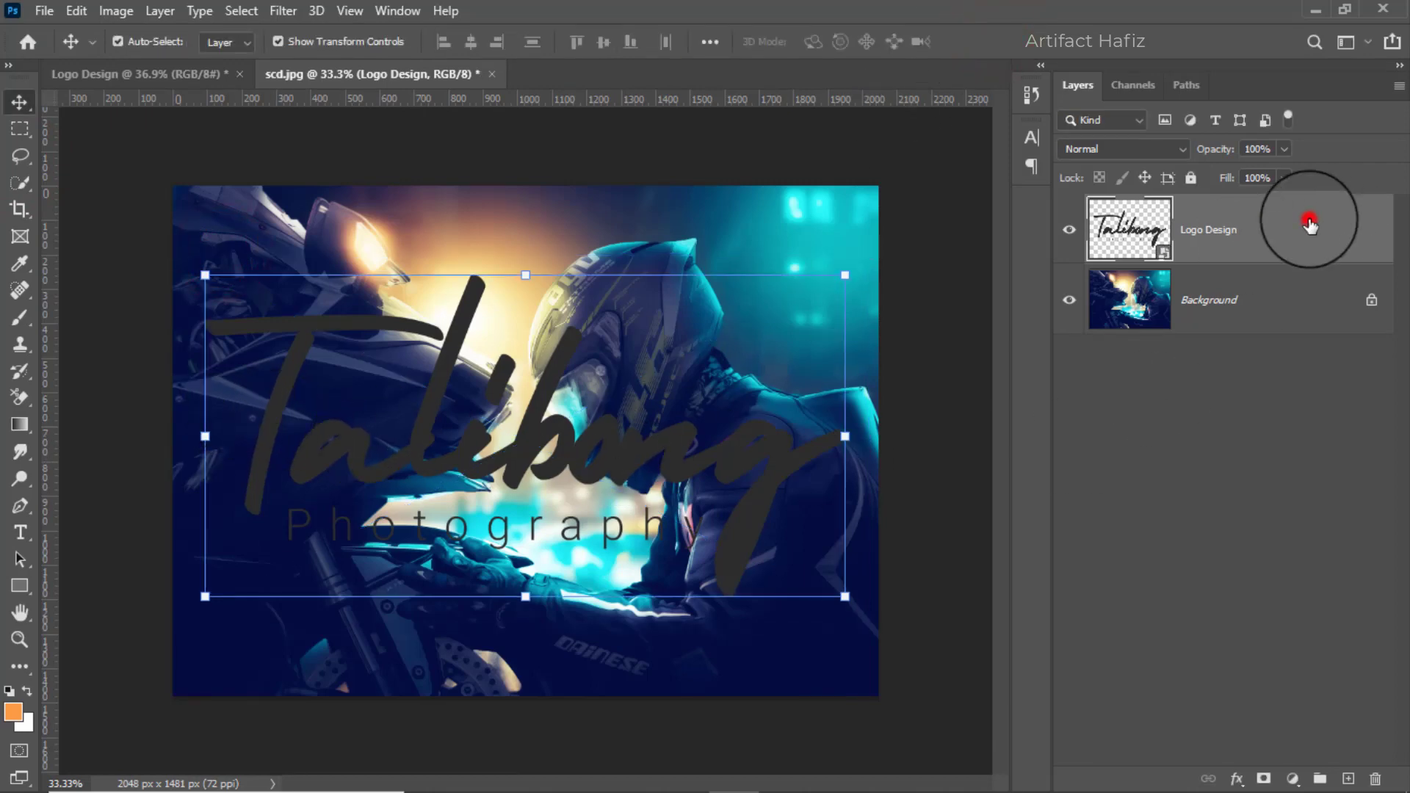
pyautogui.moveTo(599, 81); pyautogui.dragTo(694, 82)
pyautogui.click(723, 372)
pyautogui.click(1193, 169)
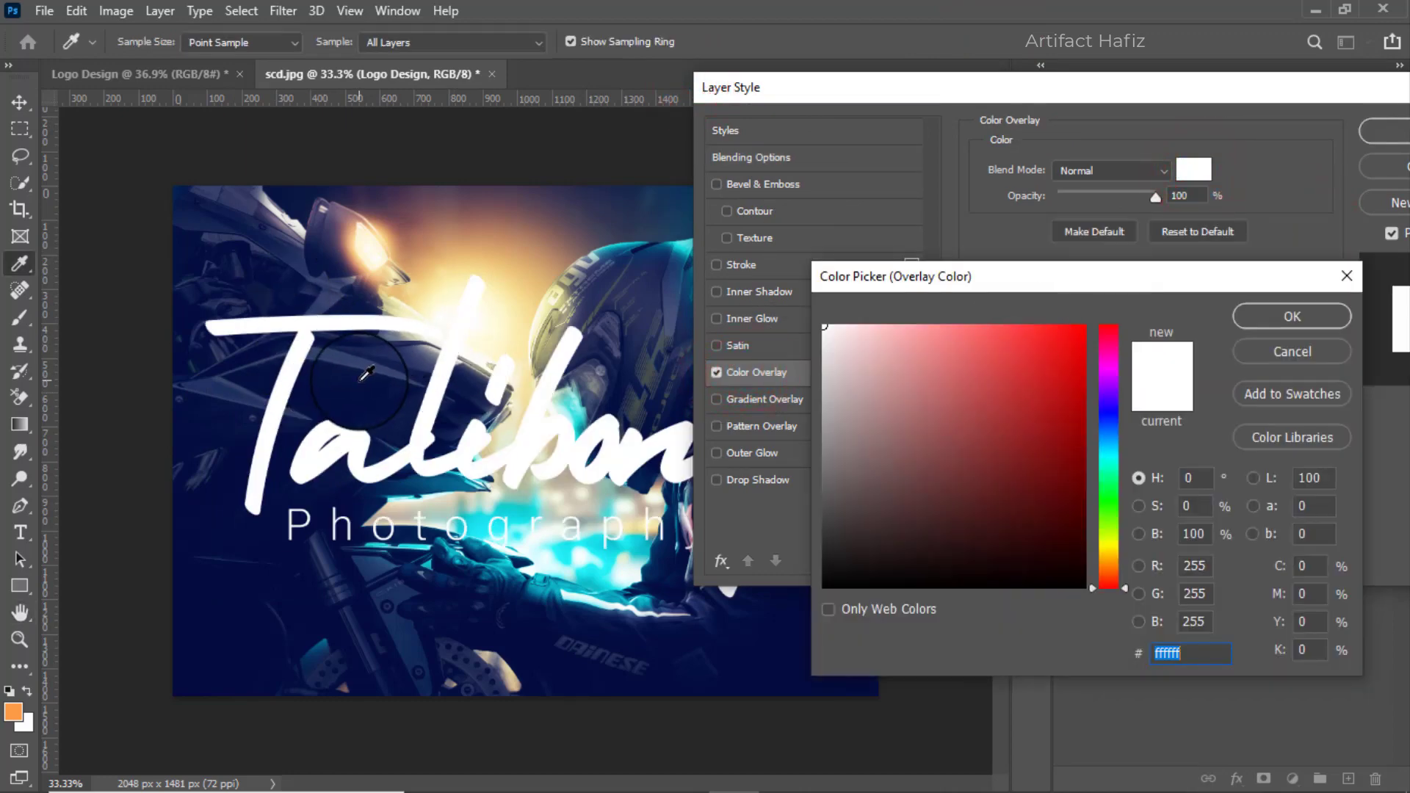
pyautogui.moveTo(889, 395); pyautogui.dragTo(784, 301)
pyautogui.click(1273, 314)
pyautogui.moveTo(1251, 83); pyautogui.dragTo(1096, 84)
pyautogui.click(1311, 136)
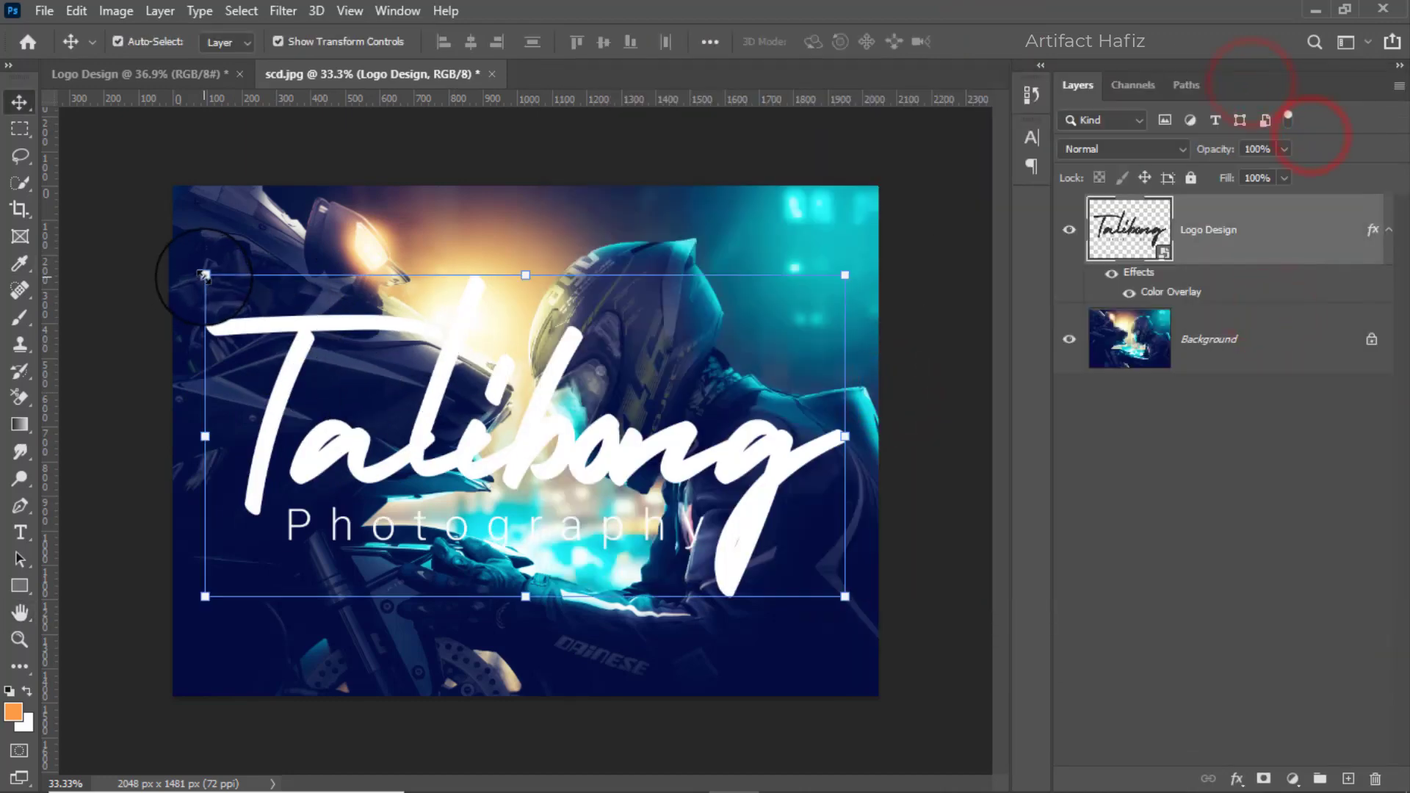
# Scale the placed logo down to about 420 px wide and position it in the photo's lower-left corner as a watermark
pyautogui.click(204, 277)
pyautogui.moveTo(532, 246); pyautogui.dragTo(531, 525)
pyautogui.moveTo(536, 566); pyautogui.dragTo(282, 633)
pyautogui.click(988, 41)
pyautogui.click(20, 128)
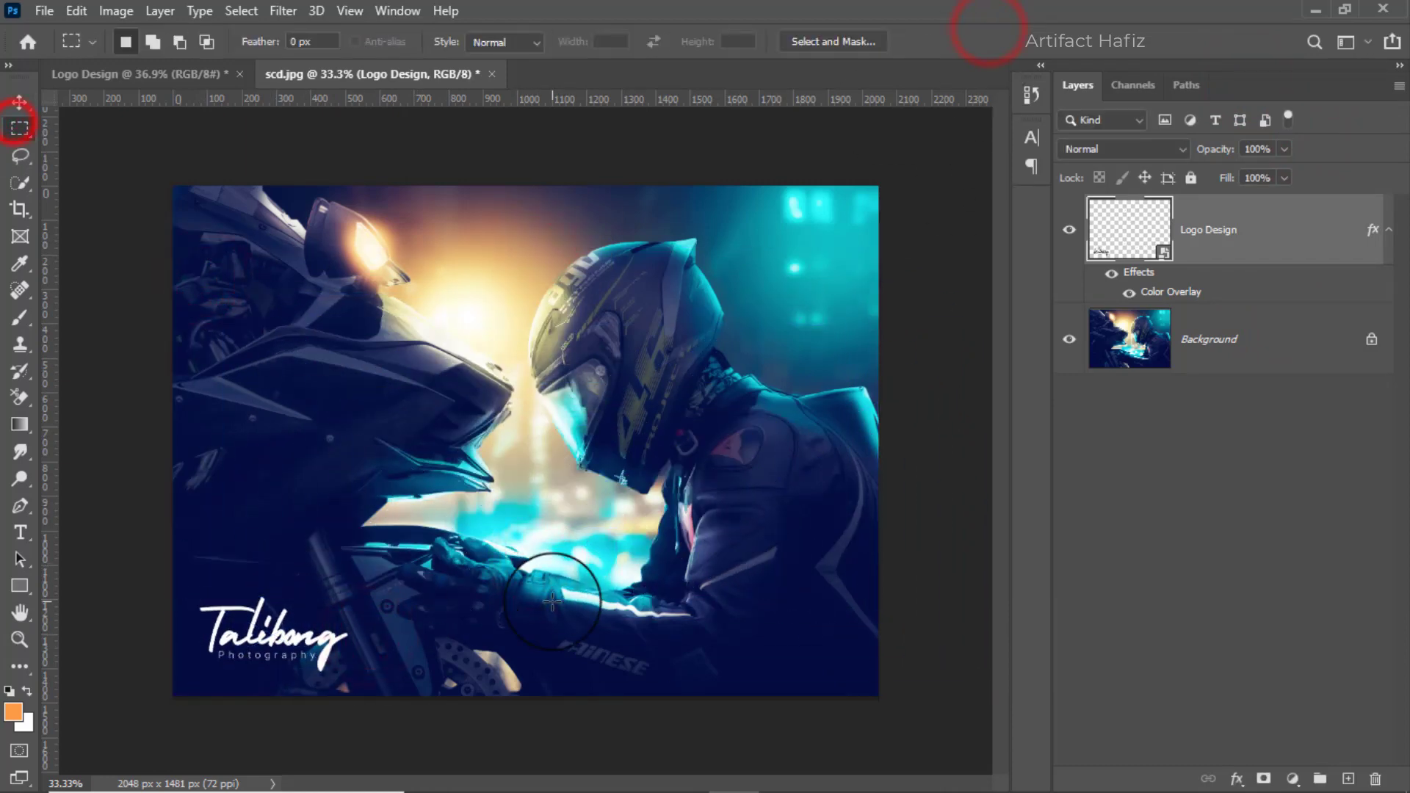
pyautogui.scroll(5, 552, 601)
pyautogui.moveTo(388, 533); pyautogui.dragTo(549, 501)
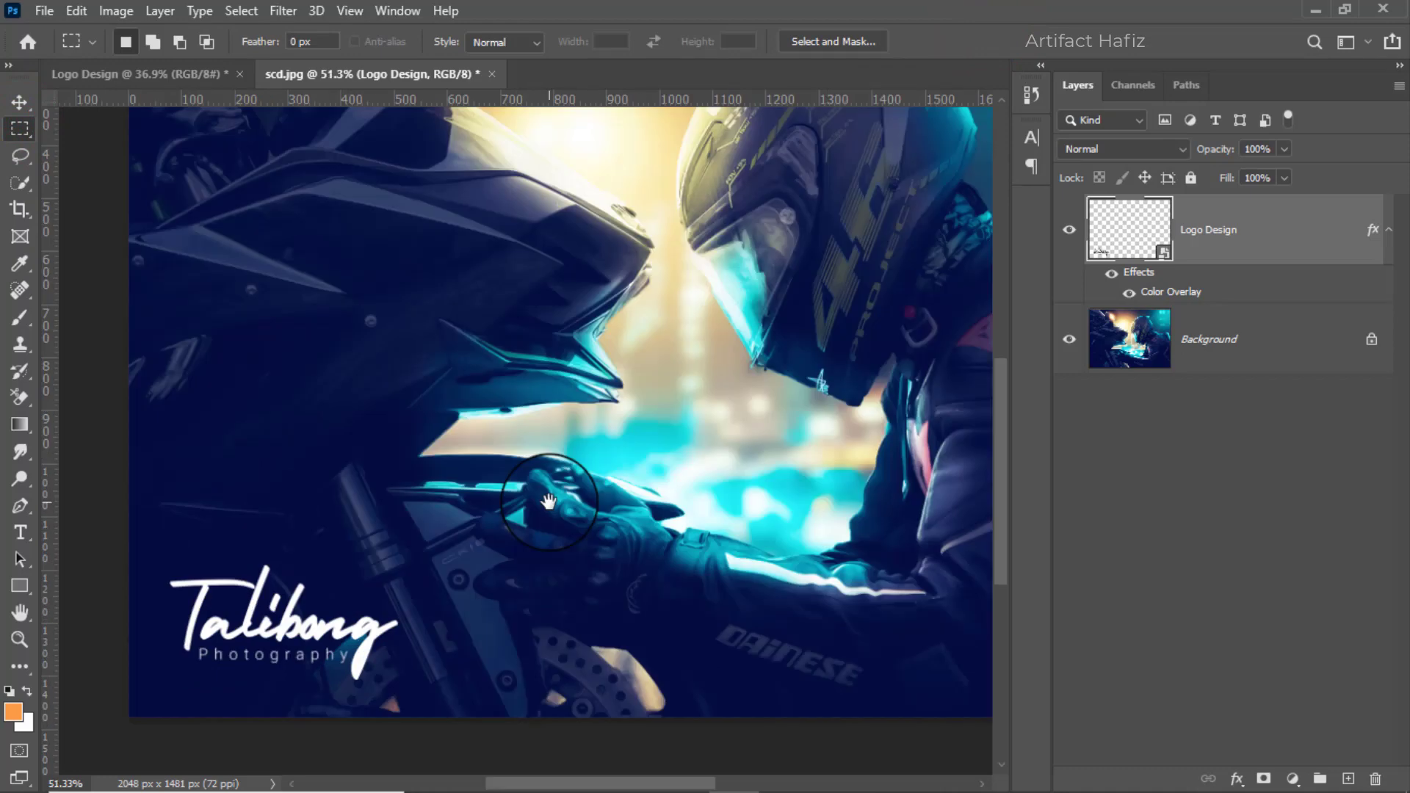